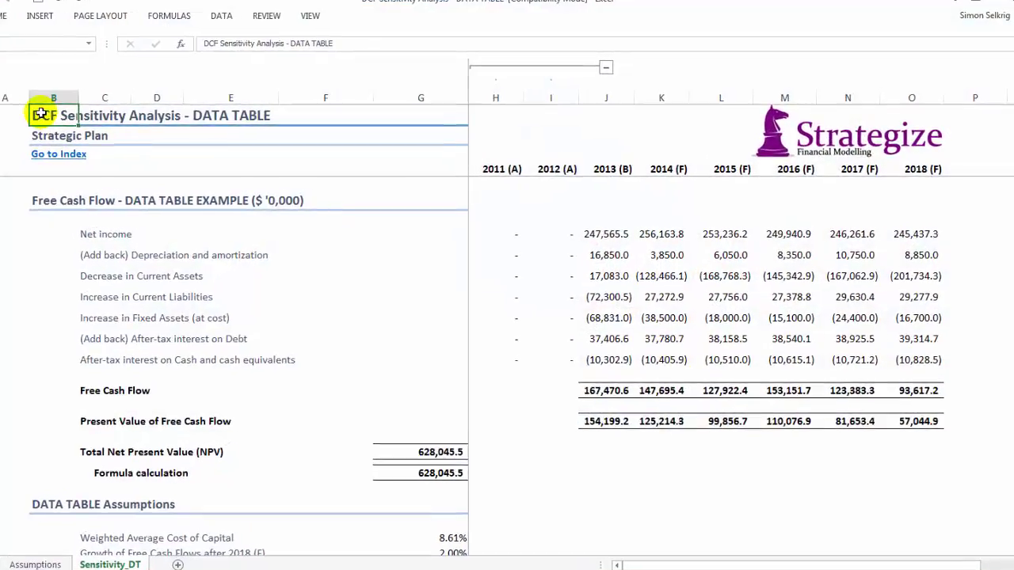
# Examine the free cash flow line items and the formulas behind the Total Net Present Value and Formula calculation cells.
pyautogui.click(34, 199)
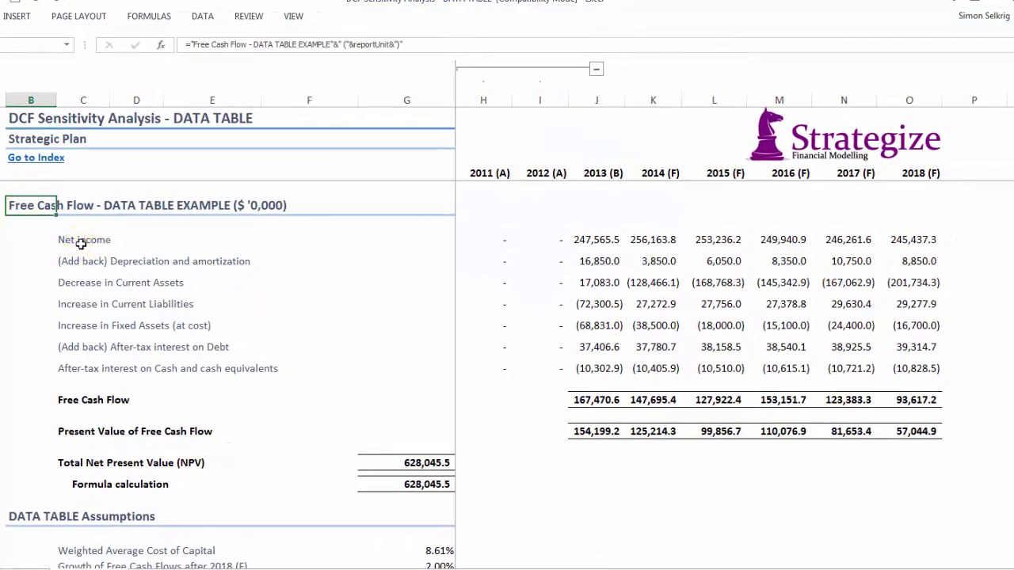
pyautogui.click(80, 242)
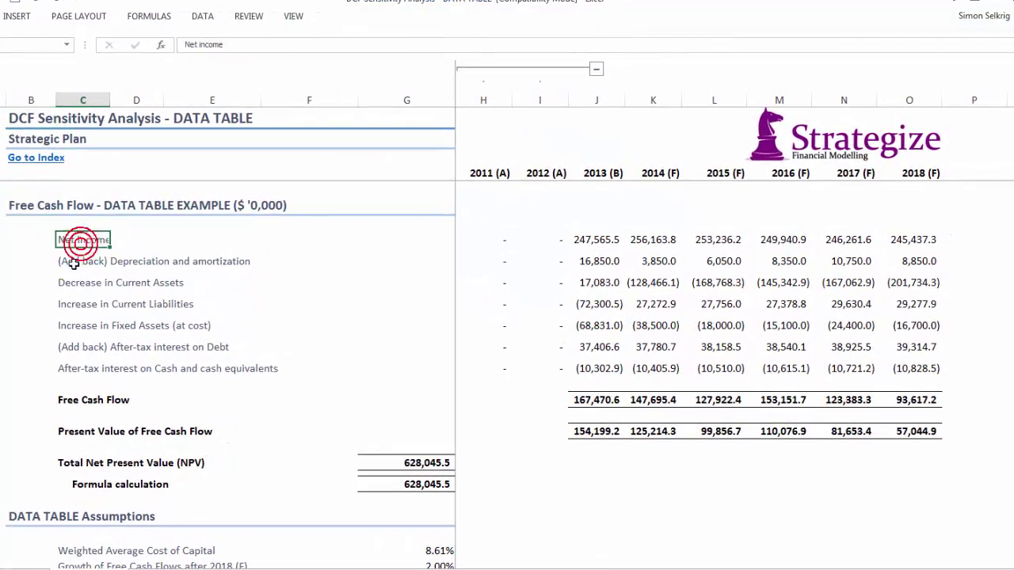
pyautogui.click(69, 262)
pyautogui.click(70, 285)
pyautogui.click(70, 304)
pyautogui.click(68, 325)
pyautogui.click(69, 347)
pyautogui.click(69, 371)
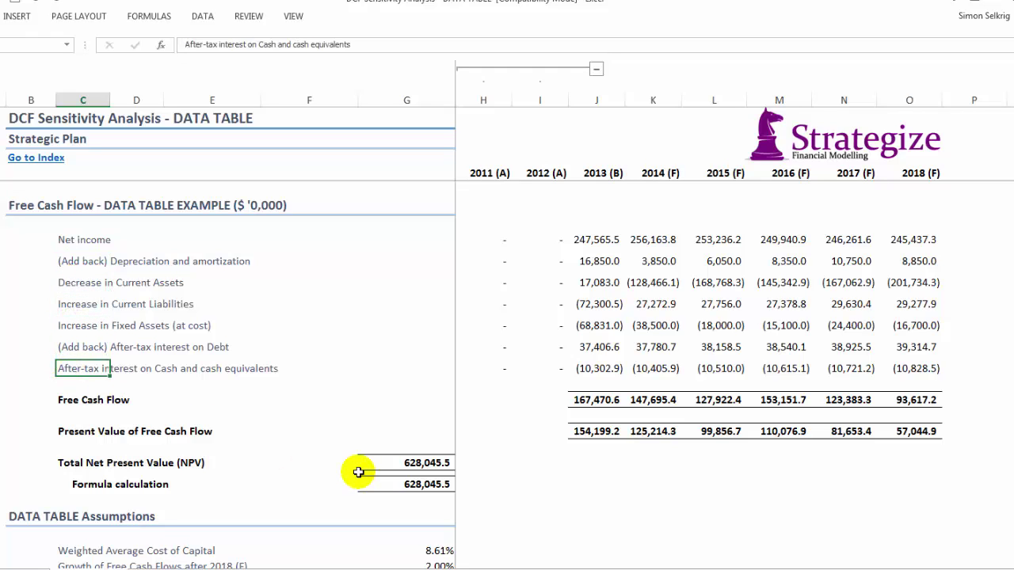
pyautogui.click(386, 465)
pyautogui.click(386, 484)
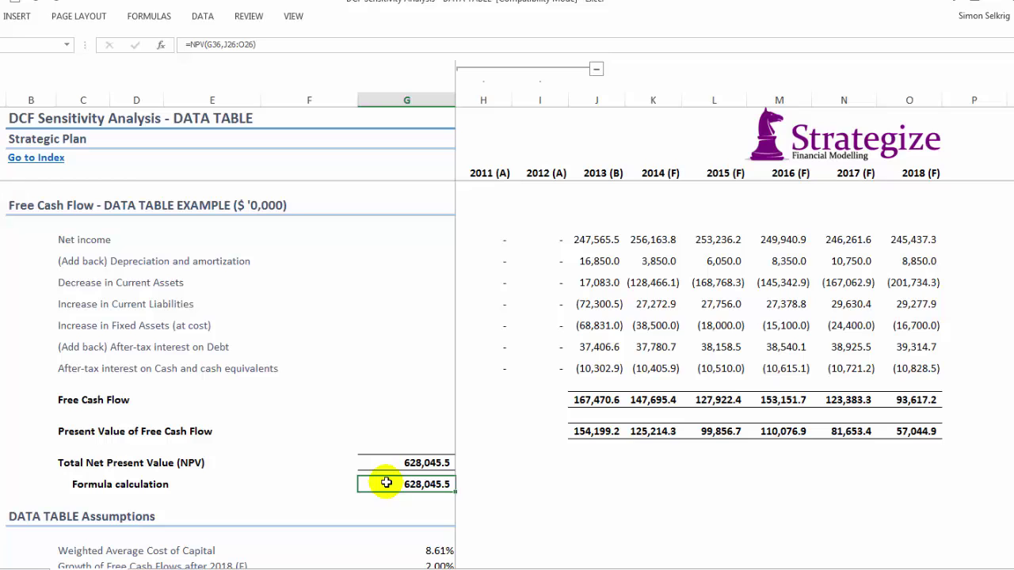
# Label the row input data table's result row NPV and link the adjacent cell to the Formula calculation value in G32.
pyautogui.moveTo(1013, 246); pyautogui.dragTo(1013, 246)
pyautogui.moveTo(1012, 301); pyautogui.dragTo(1013, 303)
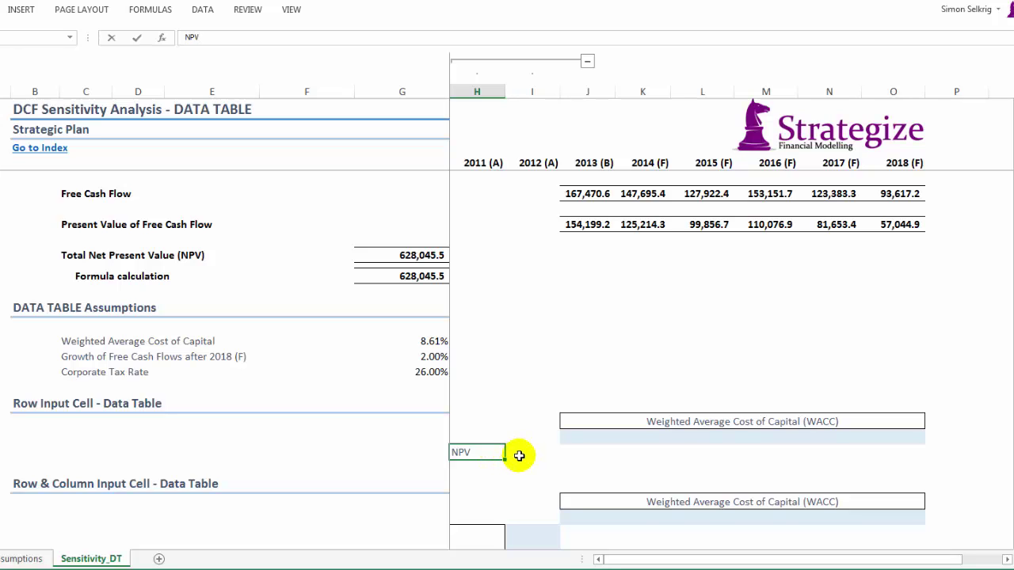
pyautogui.click(519, 456)
pyautogui.write('=')
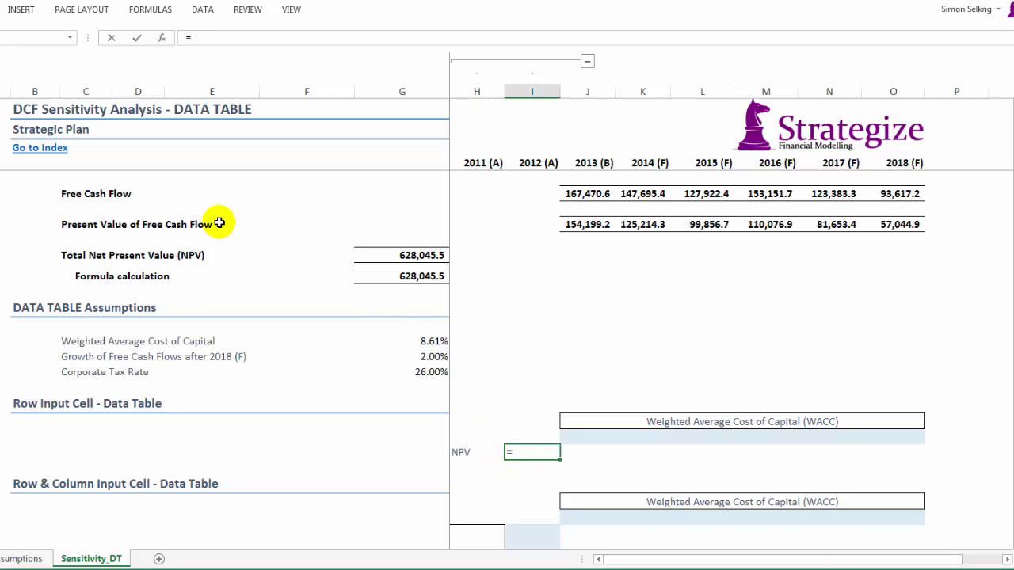
pyautogui.click(397, 275)
pyautogui.press('Return')
# Link the cell above the table's NPV value to the Weighted Average Cost of Capital assumption in G36.
pyautogui.press('Up')
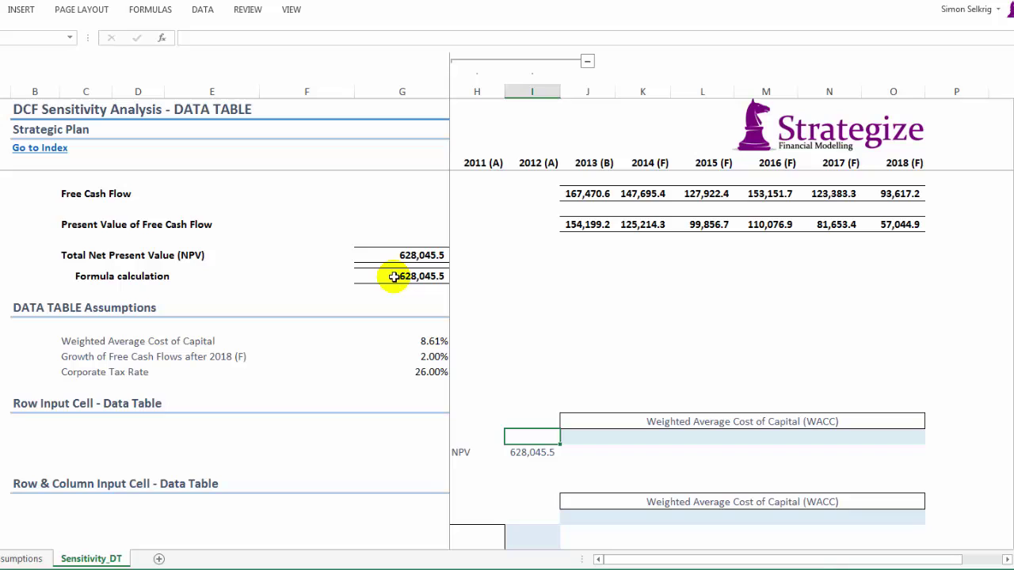
pyautogui.click(416, 342)
pyautogui.press('Return')
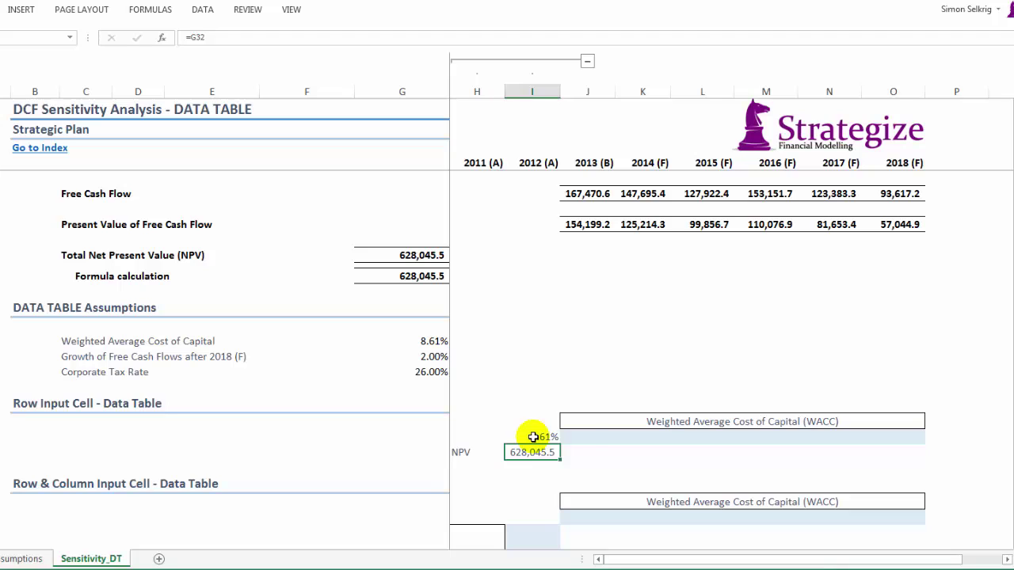
# Enter 6.0% in J42 as the first WACC rate of the row input data table.
pyautogui.click(581, 437)
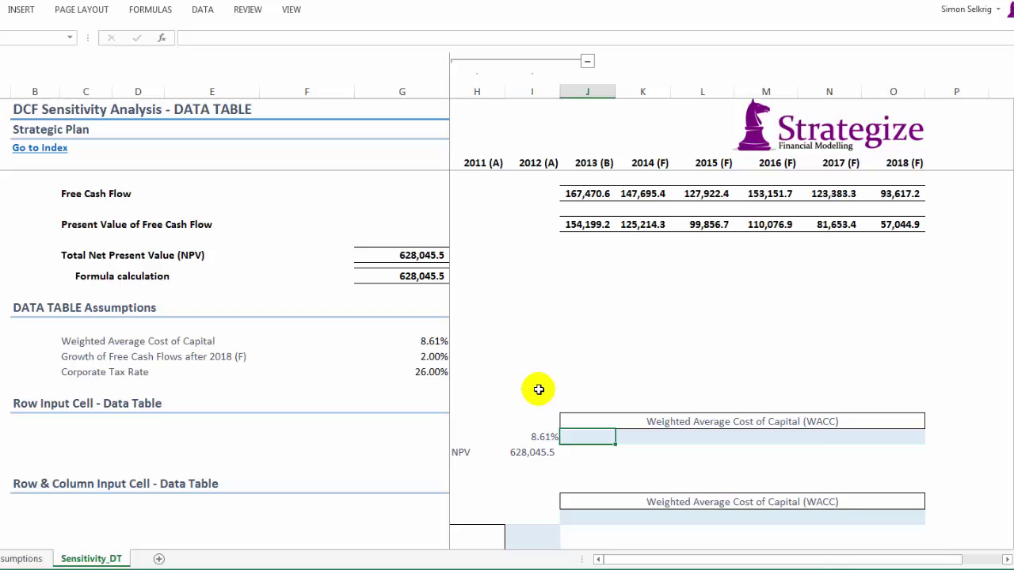
pyautogui.click(573, 434)
pyautogui.moveTo(615, 443)
pyautogui.mouseDown()
pyautogui.moveTo(882, 439)
pyautogui.moveTo(615, 438)
pyautogui.mouseUp()
pyautogui.hotkey('ctrl', 'z')
# Enter =J42+1% in K42 and fill the formula across the WACC row to column O.
pyautogui.click(638, 436)
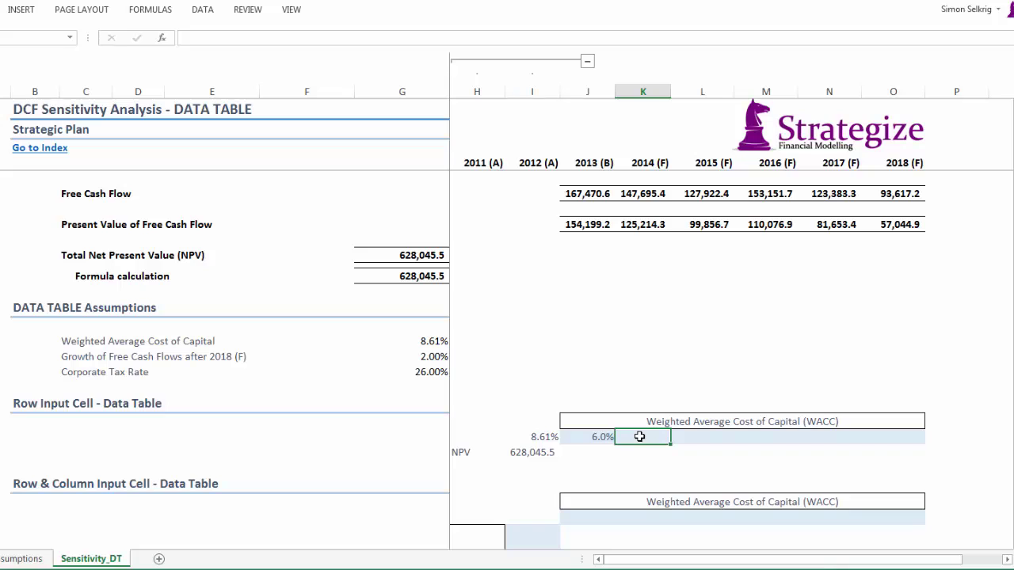
pyautogui.write('=')
pyautogui.press('Left')
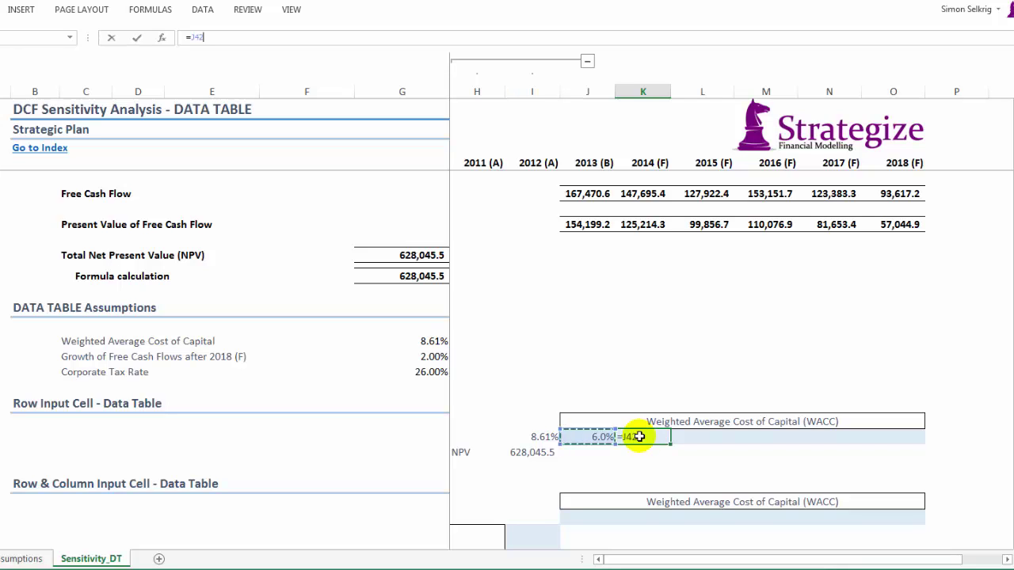
pyautogui.press('Return')
pyautogui.click(639, 436)
pyautogui.moveTo(671, 445); pyautogui.dragTo(915, 439)
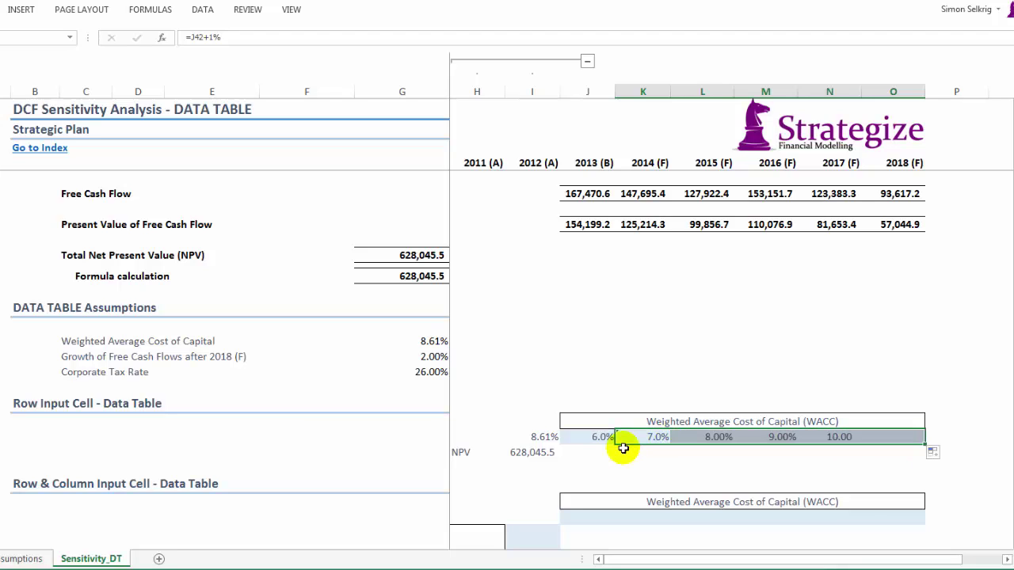
# Ignore the unprotected formula error on the WACC rates in K42 to O42.
pyautogui.moveTo(627, 436); pyautogui.dragTo(902, 438)
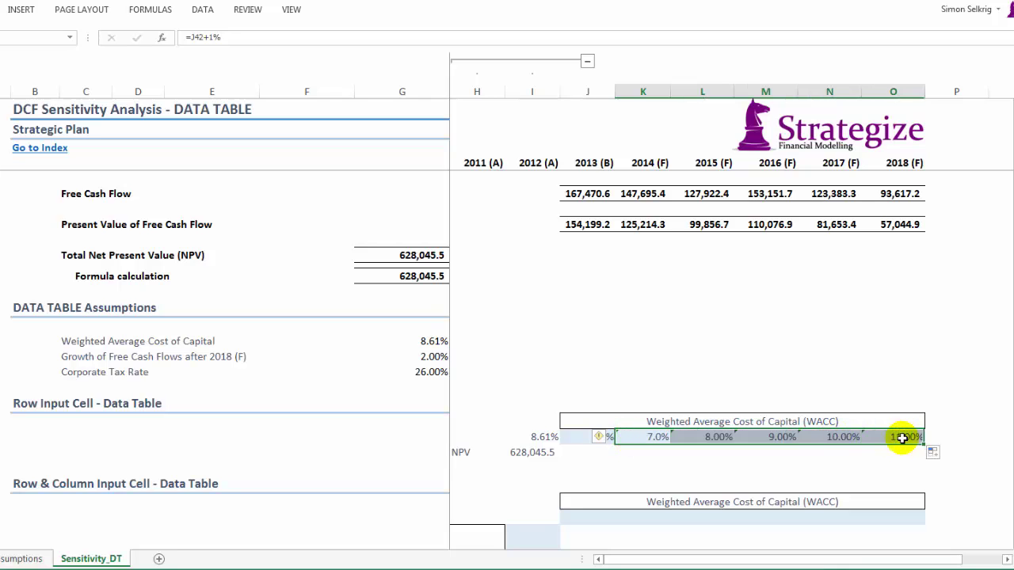
pyautogui.click(602, 436)
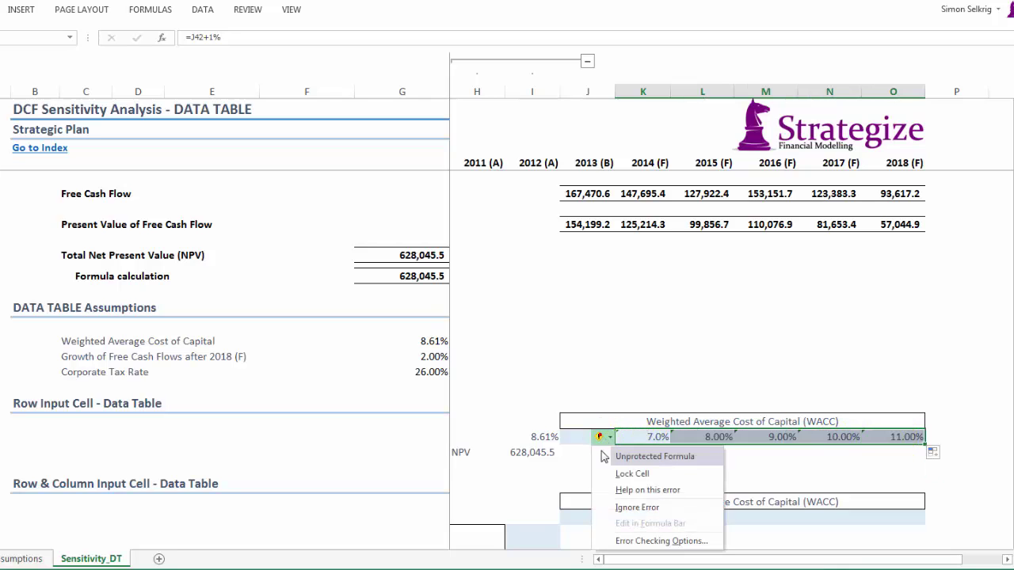
pyautogui.click(621, 508)
# Create a What-If data table over the WACC and NPV rows from column I to O, with $G$36 as row input cell.
pyautogui.click(534, 437)
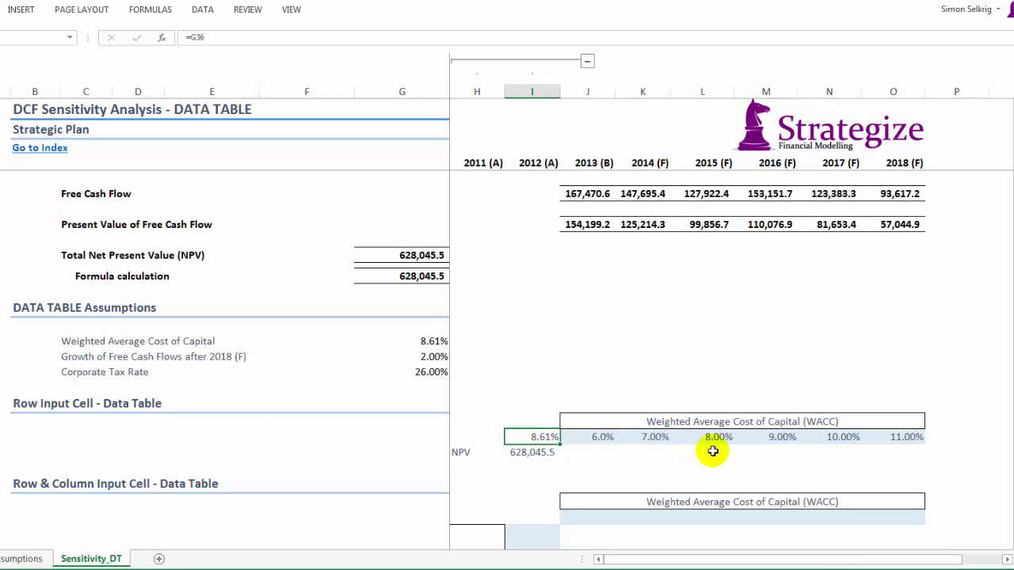
pyautogui.moveTo(538, 439); pyautogui.dragTo(883, 455)
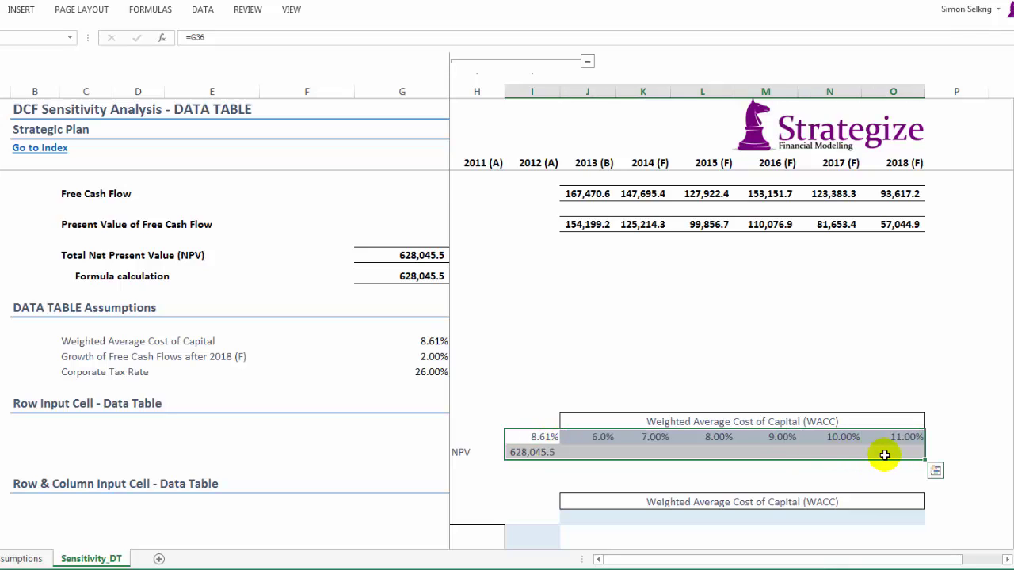
pyautogui.click(203, 9)
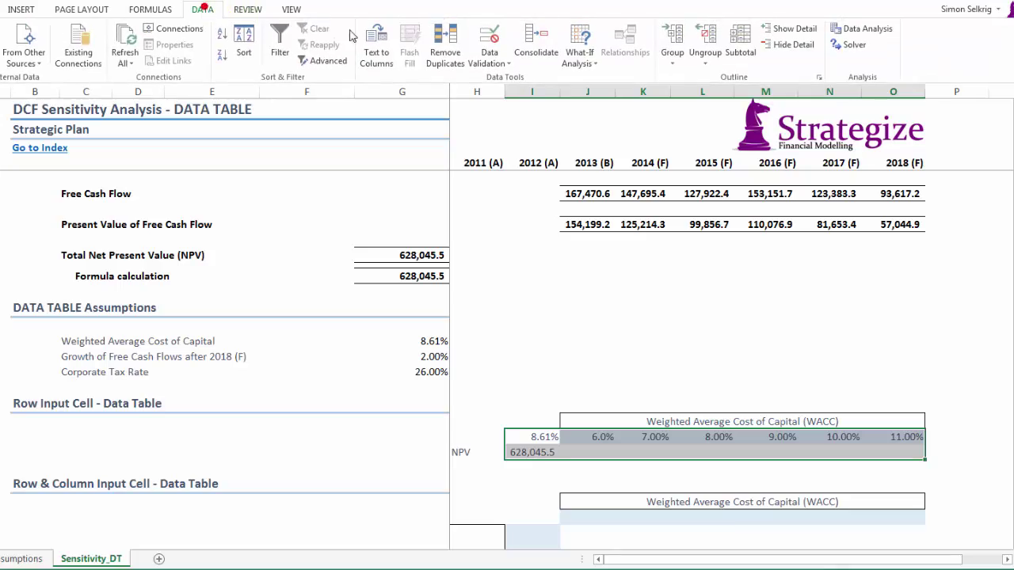
pyautogui.click(583, 63)
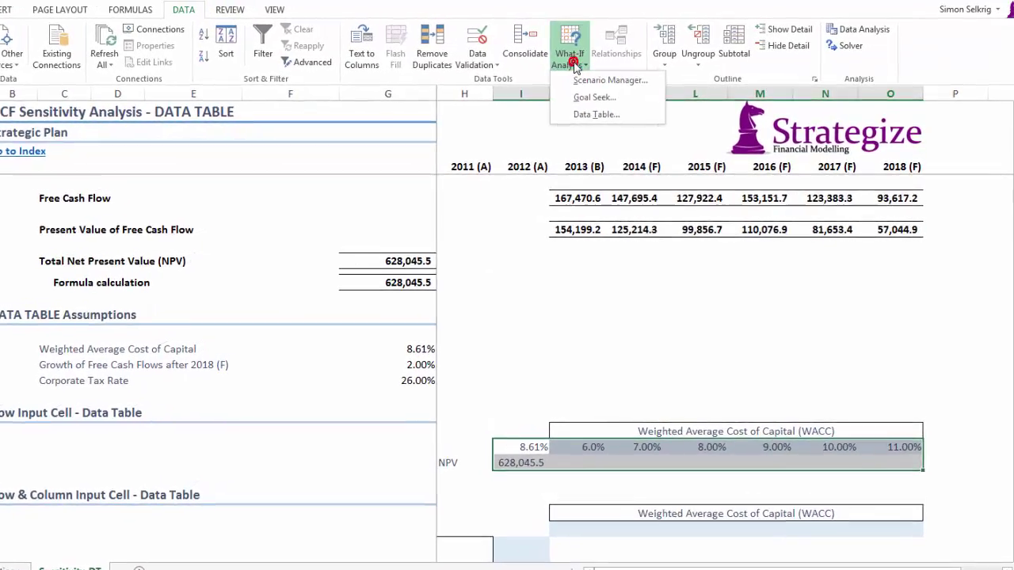
pyautogui.click(596, 115)
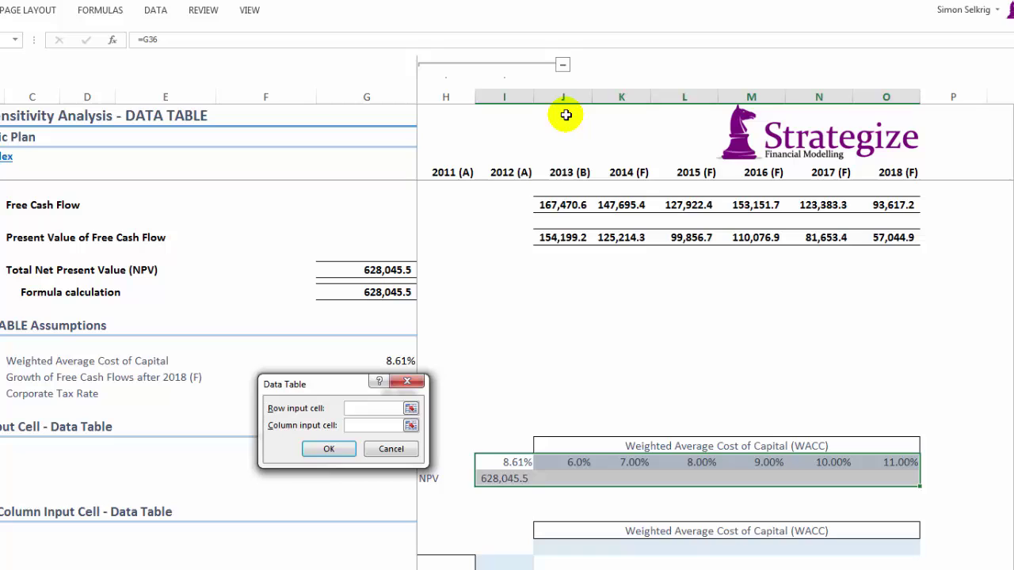
pyautogui.moveTo(333, 386); pyautogui.dragTo(328, 421)
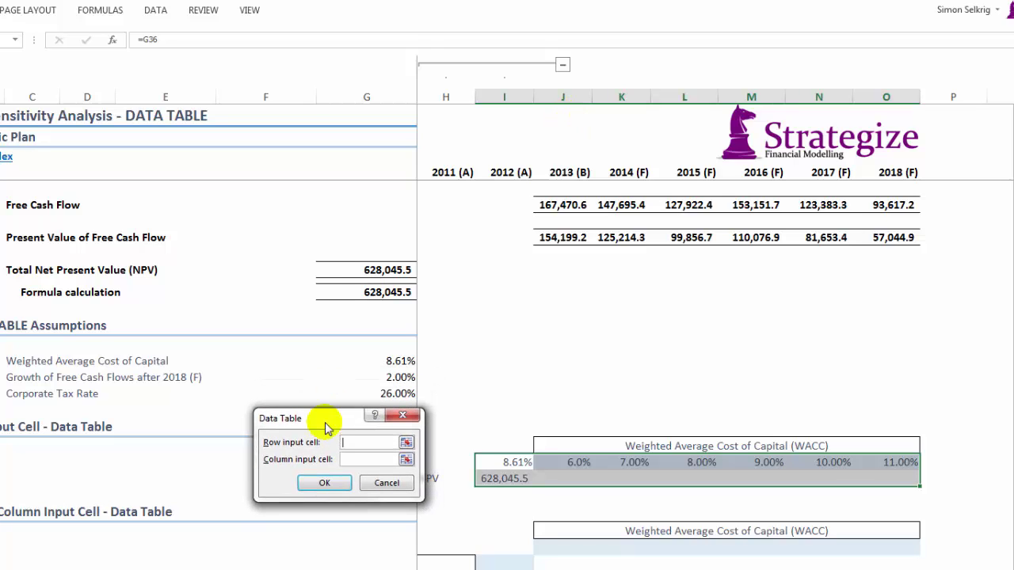
pyautogui.click(370, 361)
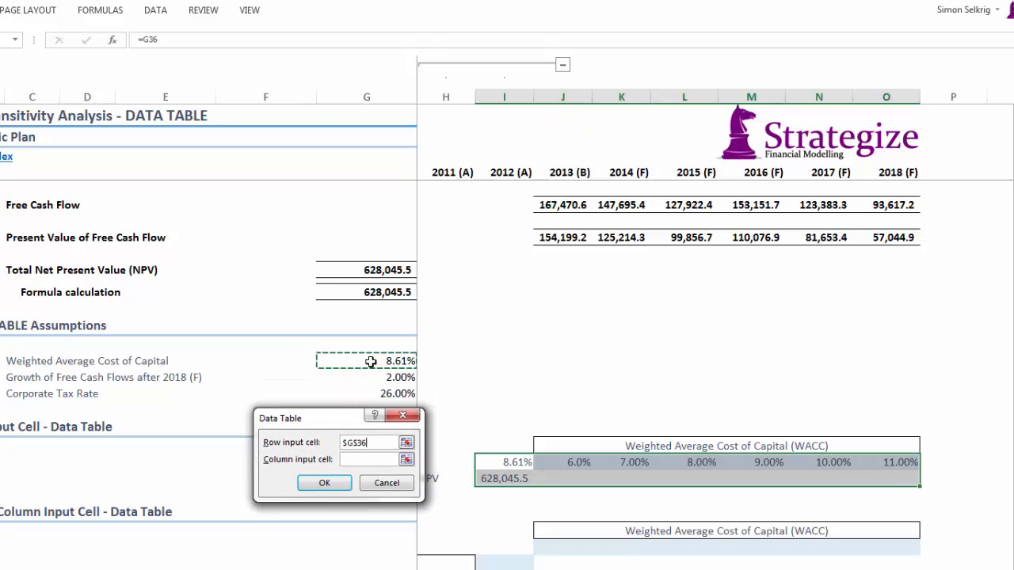
pyautogui.click(325, 482)
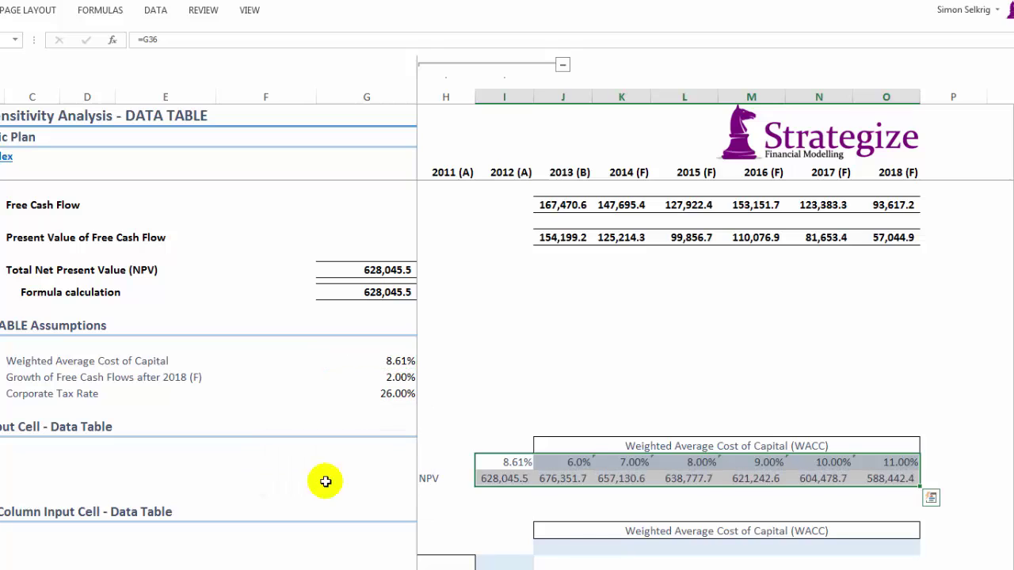
# Compare the data table's NPV results across the WACC rates with the base WACC and Total Net Present Value.
pyautogui.click(572, 480)
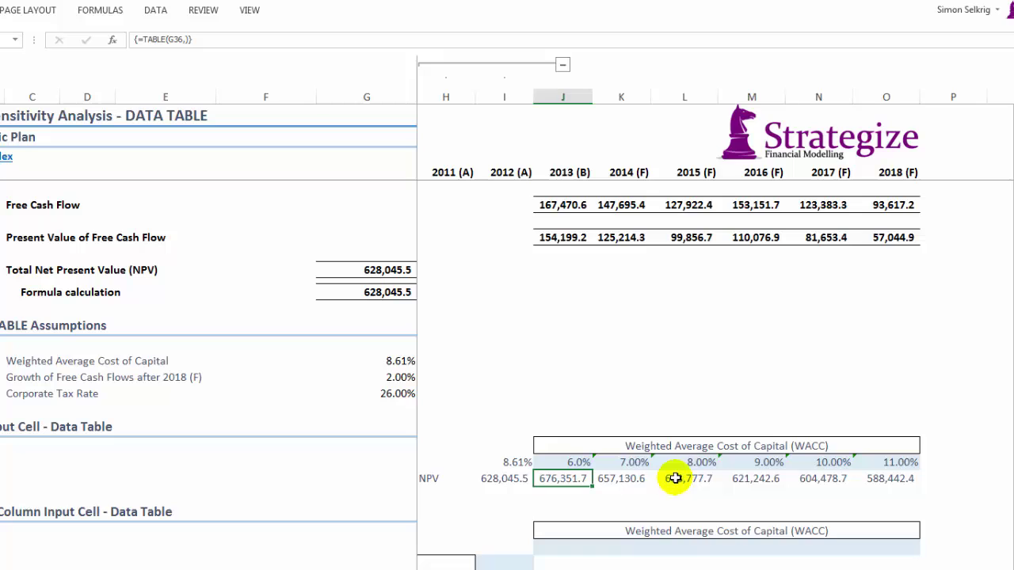
pyautogui.click(400, 360)
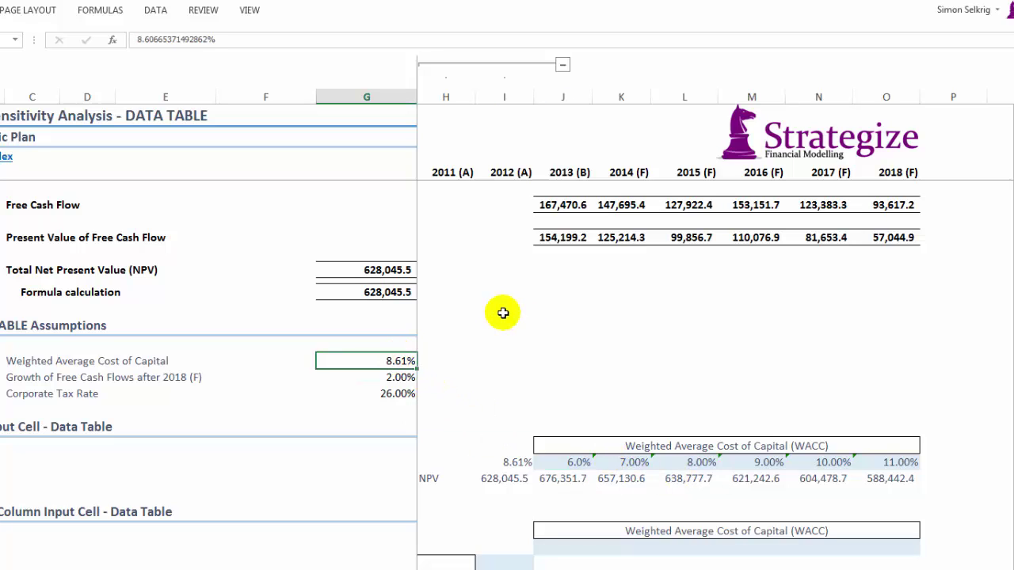
pyautogui.click(364, 274)
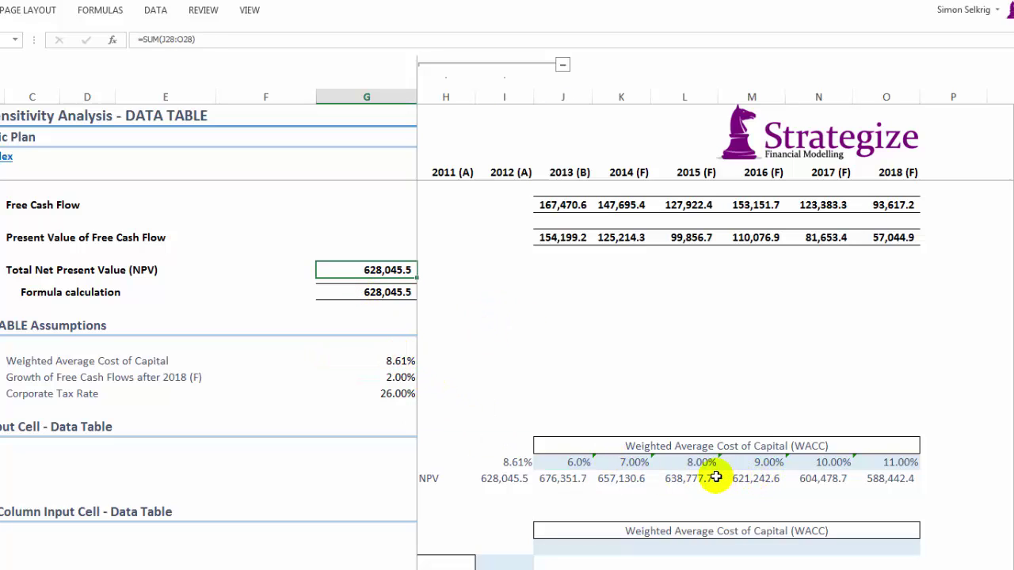
pyautogui.moveTo(700, 478); pyautogui.dragTo(737, 479)
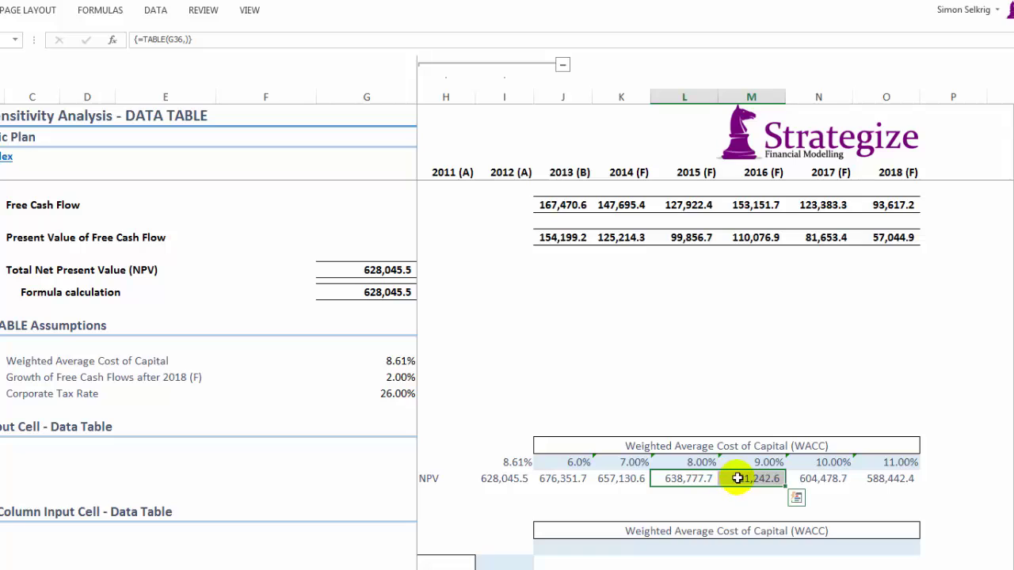
pyautogui.click(737, 478)
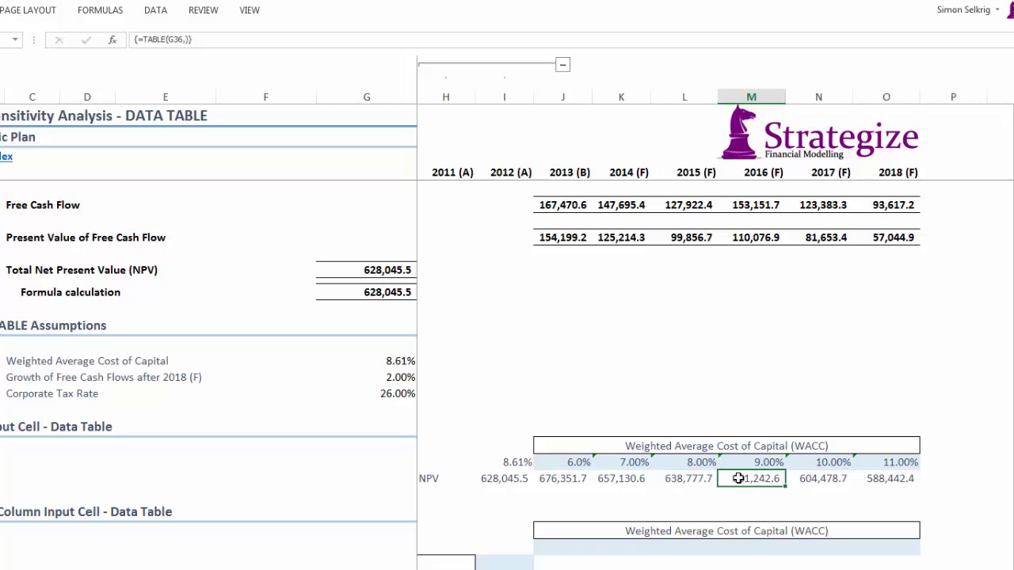
pyautogui.click(868, 477)
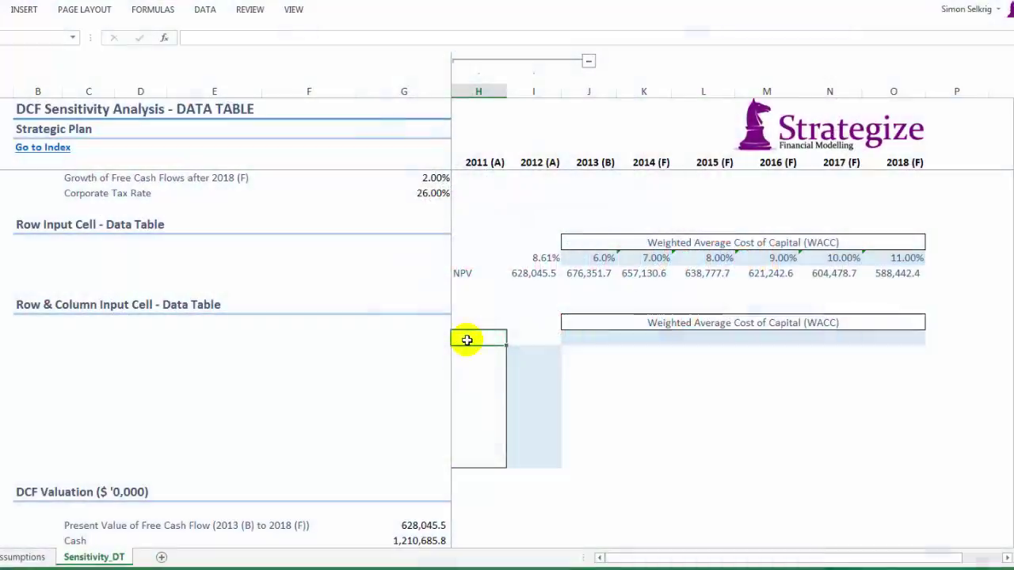
# In the row and column input table, link the label to the existing NPV label and the corner cell to the Formula calculation in G32.
pyautogui.write('=')
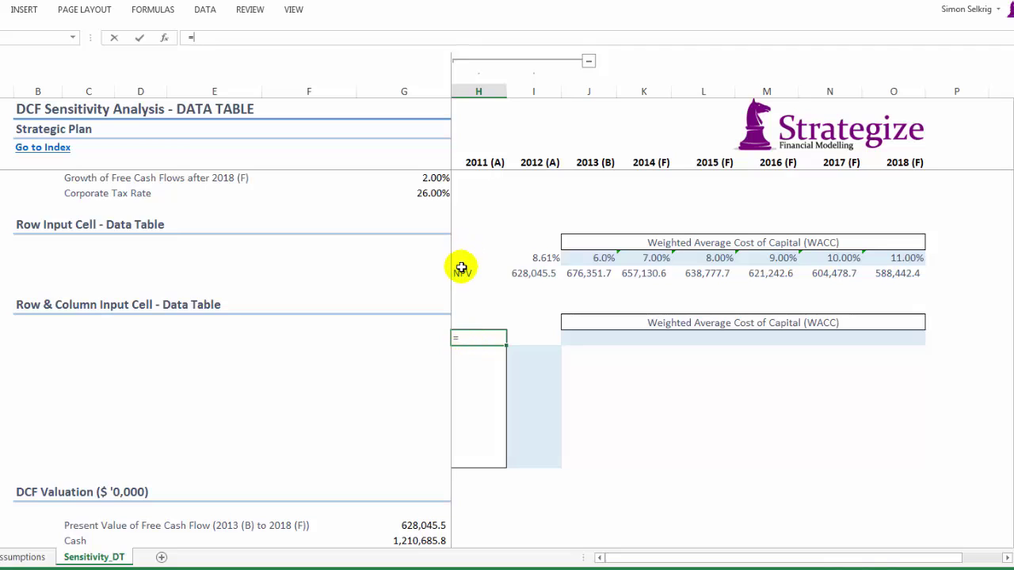
pyautogui.click(461, 271)
pyautogui.press('Return')
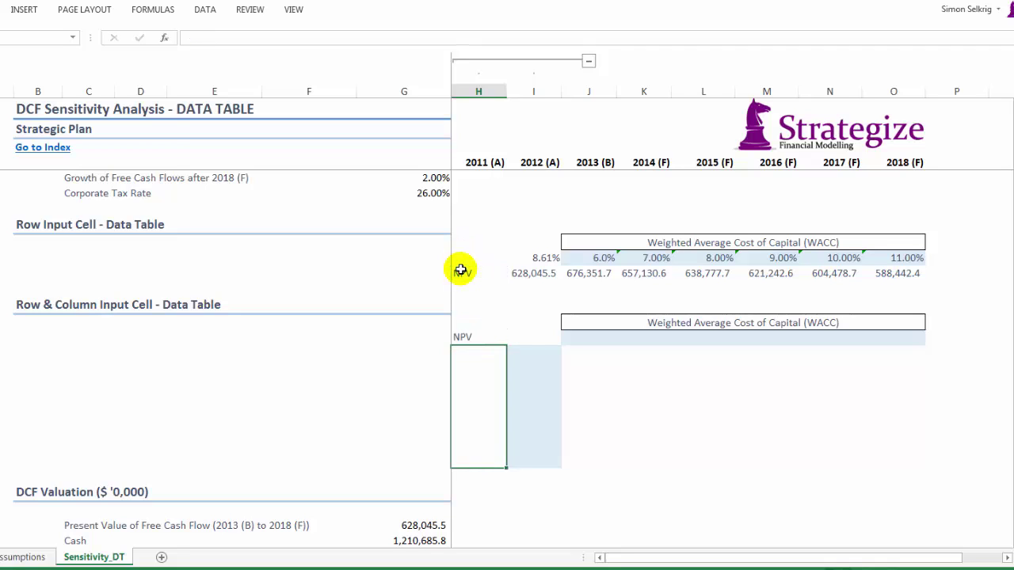
pyautogui.press('Right')
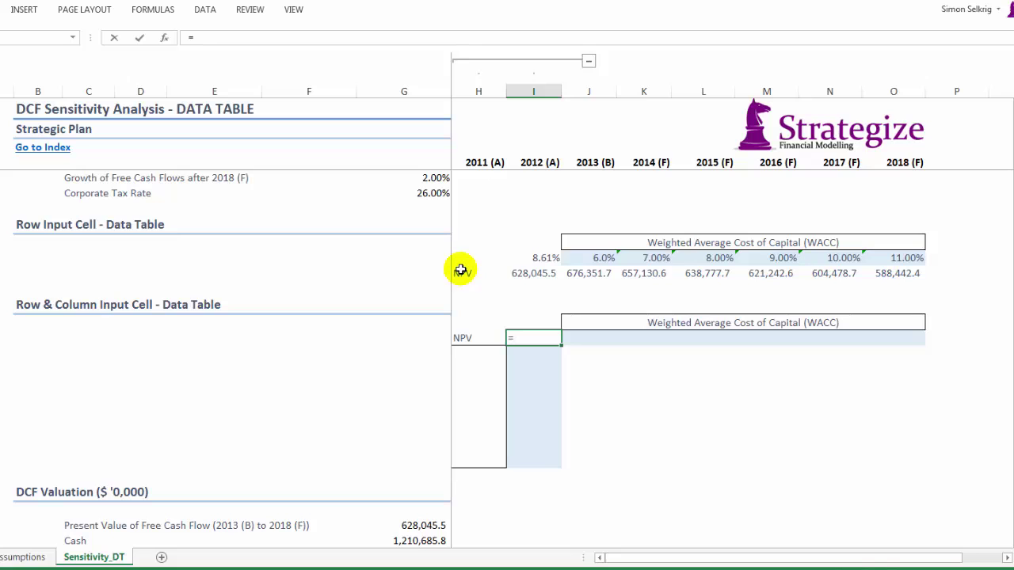
pyautogui.scroll(2, 507, 301)
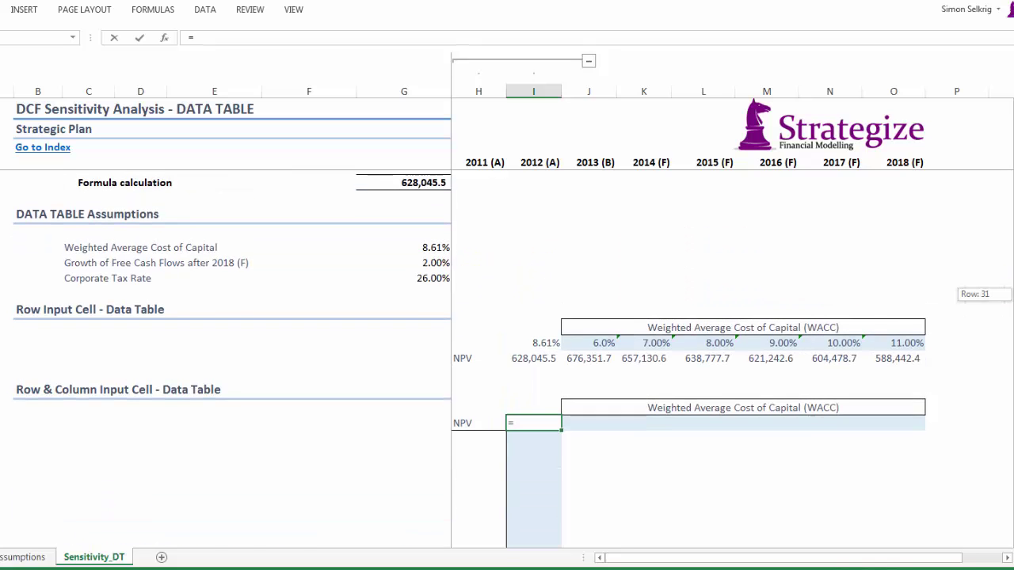
pyautogui.click(420, 183)
pyautogui.hotkey('ctrl', 'Return')
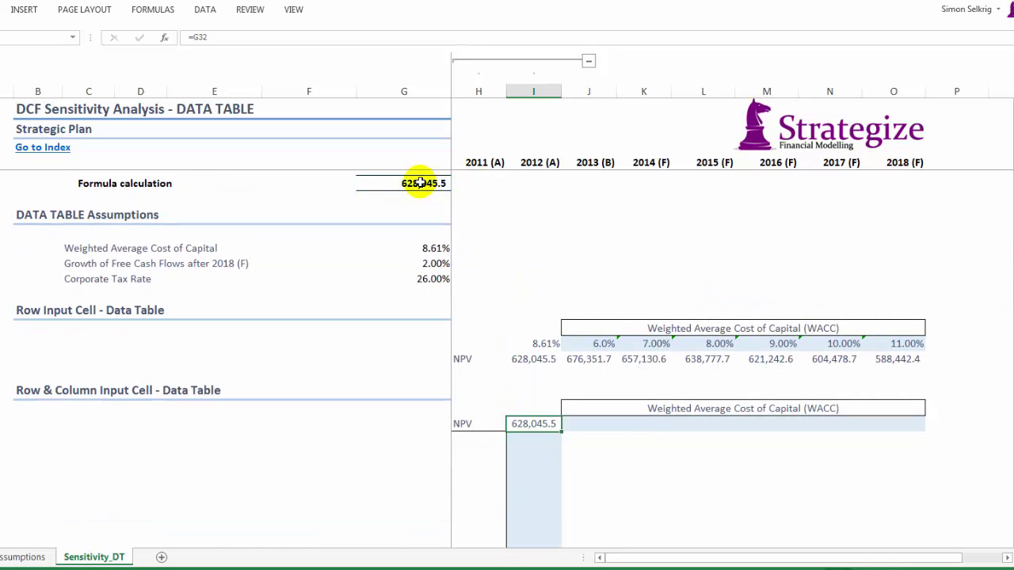
# Link the first WACC rate of the row and column input table to the 6.0% rate in the row input table.
pyautogui.click(584, 426)
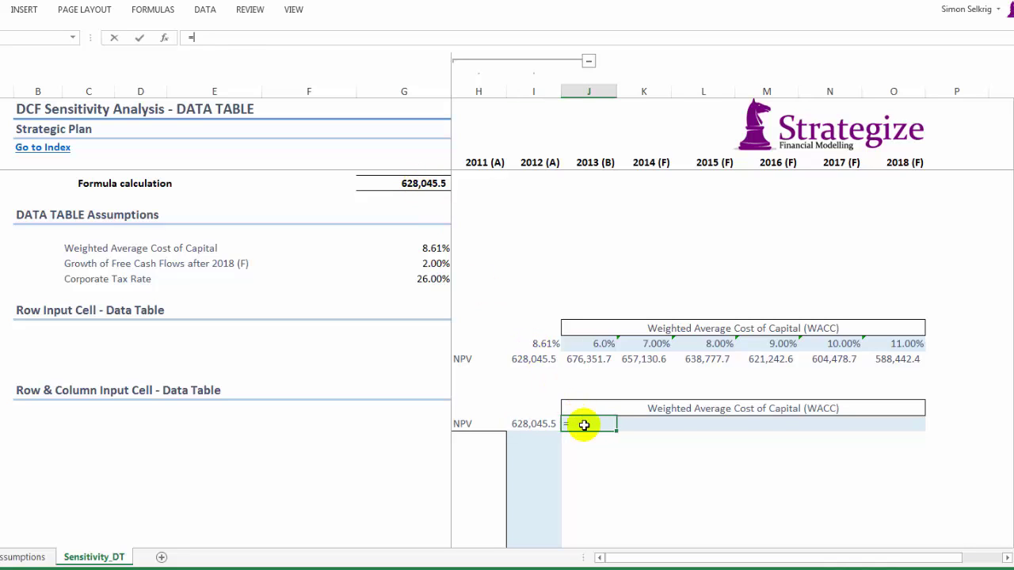
pyautogui.click(580, 345)
pyautogui.hotkey('ctrl', 'Return')
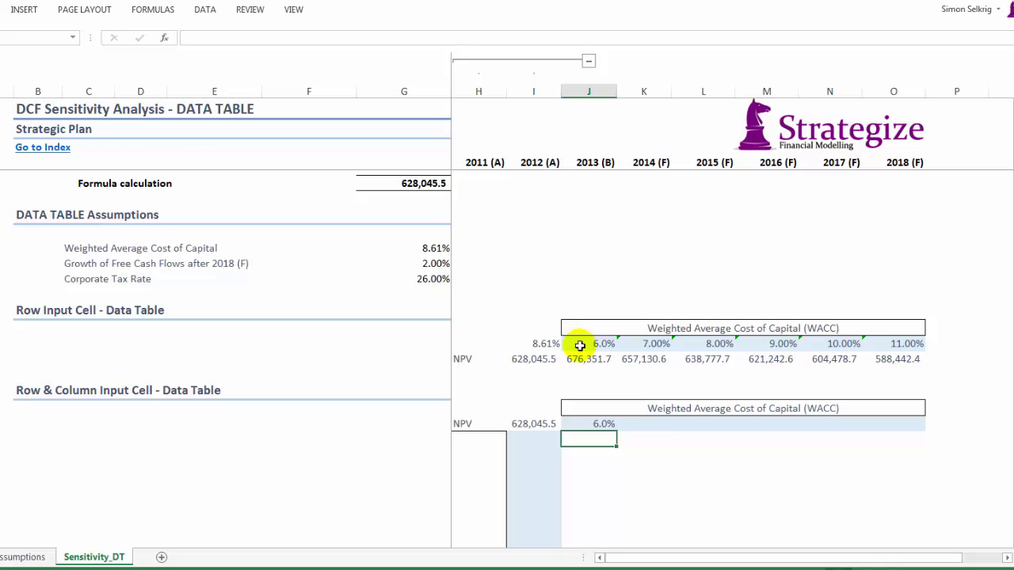
# Fill the linked 6.0% WACC rate across the row and column input table's header row through column O.
pyautogui.hotkey('shift', 'Right')
pyautogui.hotkey('shift', 'Right')
pyautogui.hotkey('shift', 'Right')
pyautogui.hotkey('shift', 'Right')
pyautogui.hotkey('shift', 'Right')
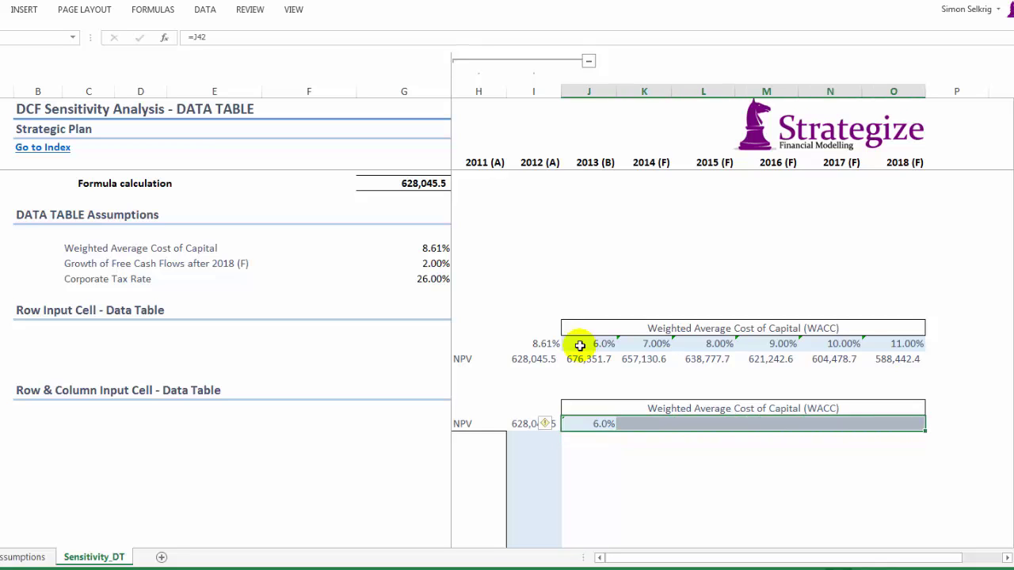
pyautogui.hotkey('ctrl', 'r')
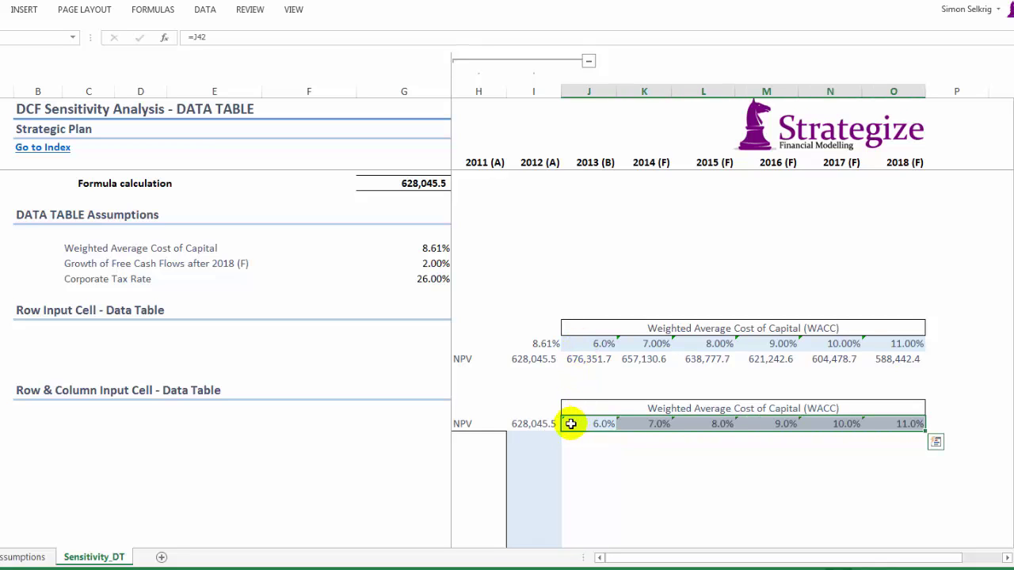
# Ignore the unprotected formula error on the linked WACC rates in the row and column input table.
pyautogui.moveTo(571, 424); pyautogui.dragTo(894, 423)
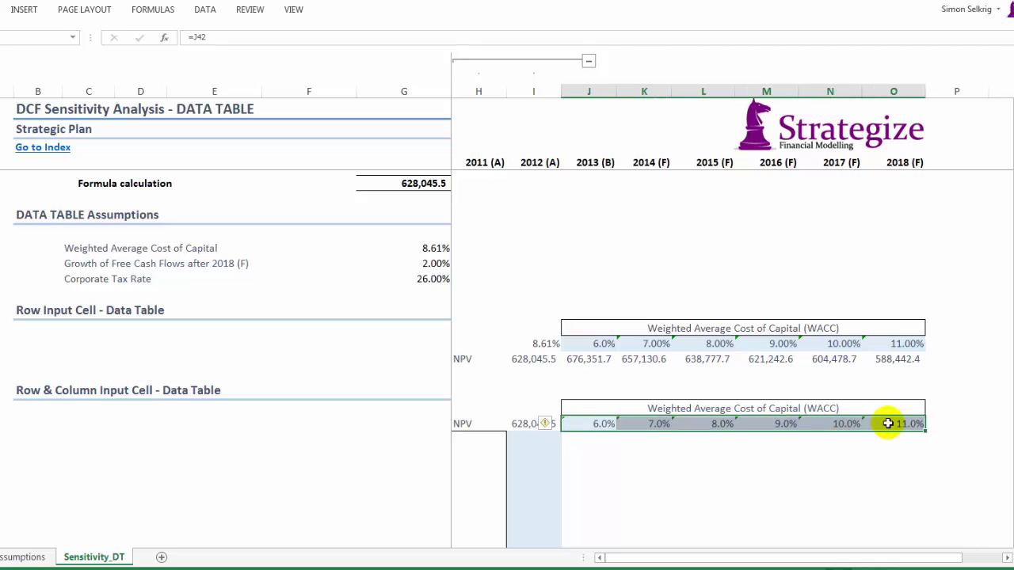
pyautogui.click(549, 424)
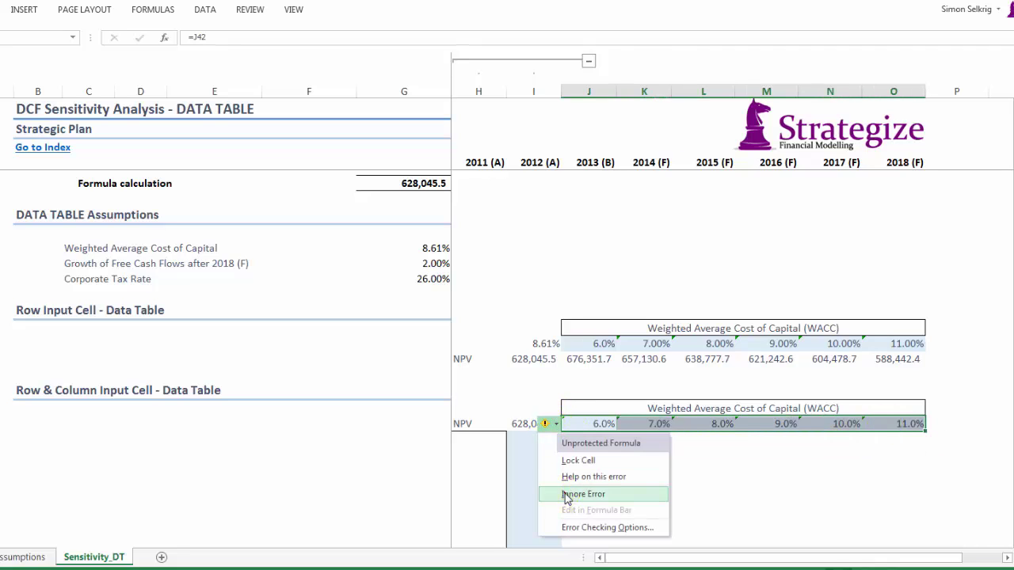
pyautogui.click(564, 492)
pyautogui.click(523, 462)
# Link the row and column input table's vertical side label to the Corporate Tax Rate label in C38.
pyautogui.click(477, 469)
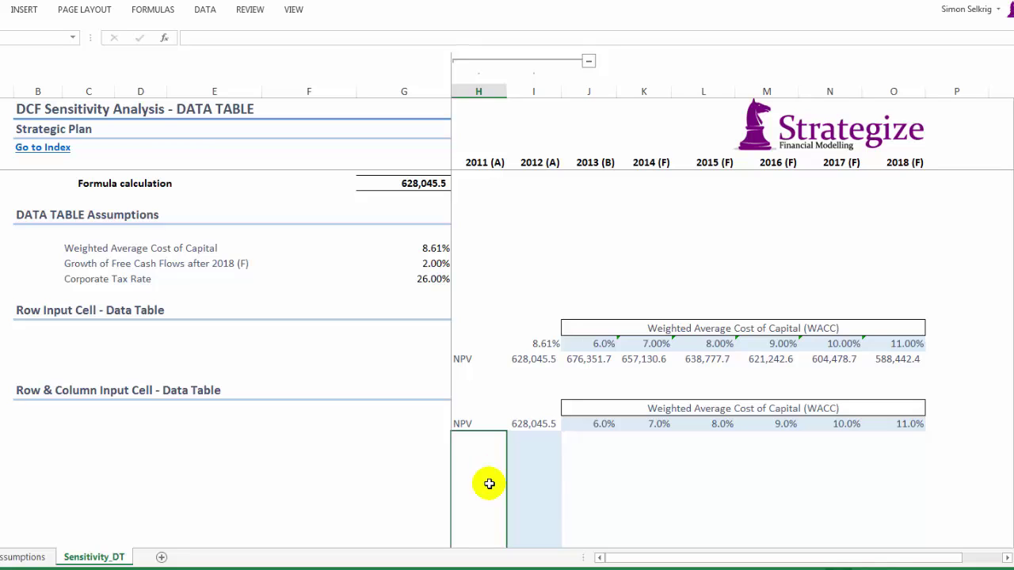
pyautogui.write('=')
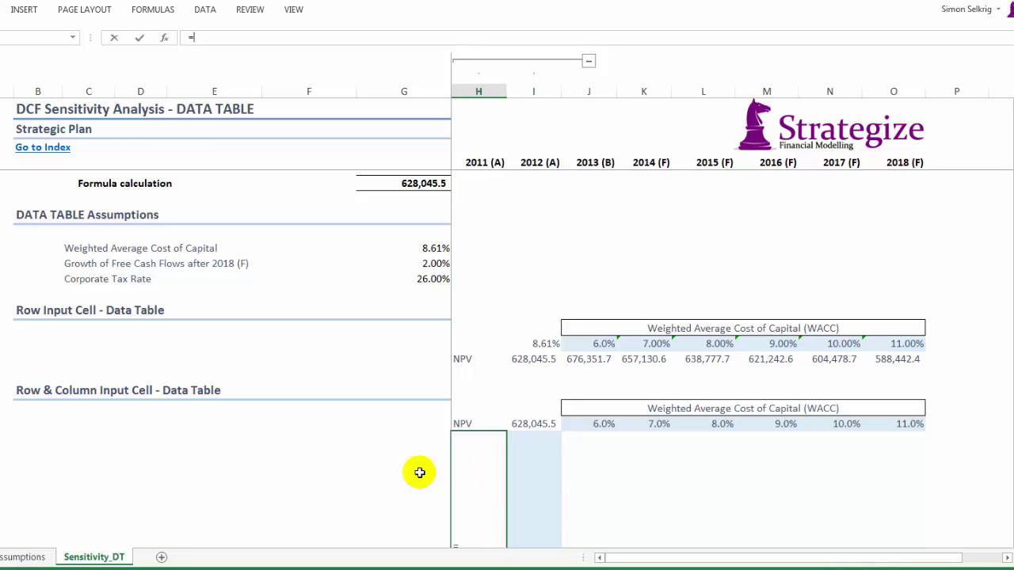
pyautogui.click(71, 279)
pyautogui.press('Return')
pyautogui.press('Up')
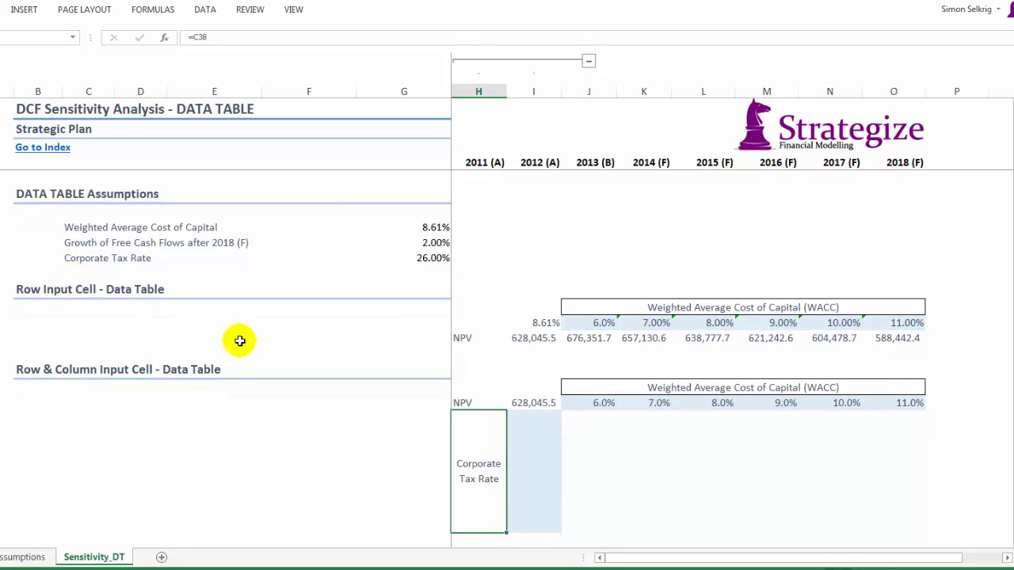
# Enter 20% as the first corporate tax rate in I48 and the formula =I48+1% in the cell below.
pyautogui.click(531, 417)
pyautogui.write('20%')
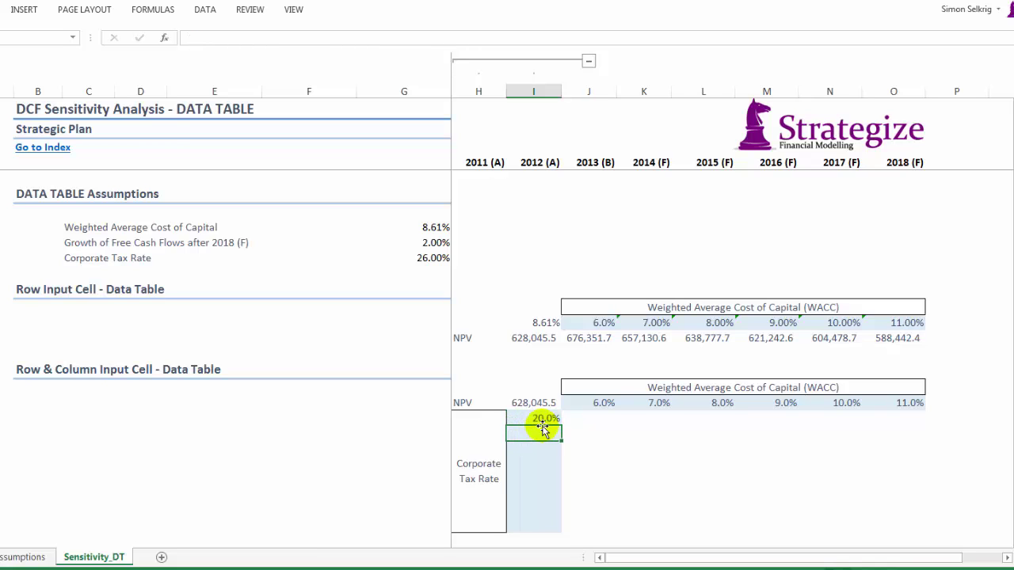
pyautogui.click(542, 421)
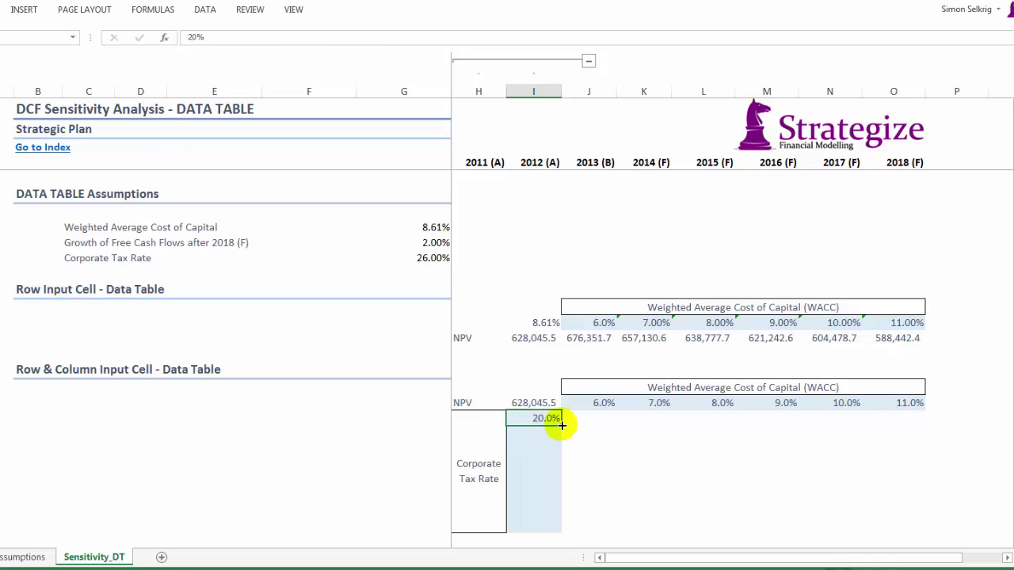
pyautogui.moveTo(561, 432)
pyautogui.mouseDown()
pyautogui.moveTo(560, 444)
pyautogui.moveTo(555, 419)
pyautogui.mouseUp()
pyautogui.click(548, 432)
pyautogui.write('=')
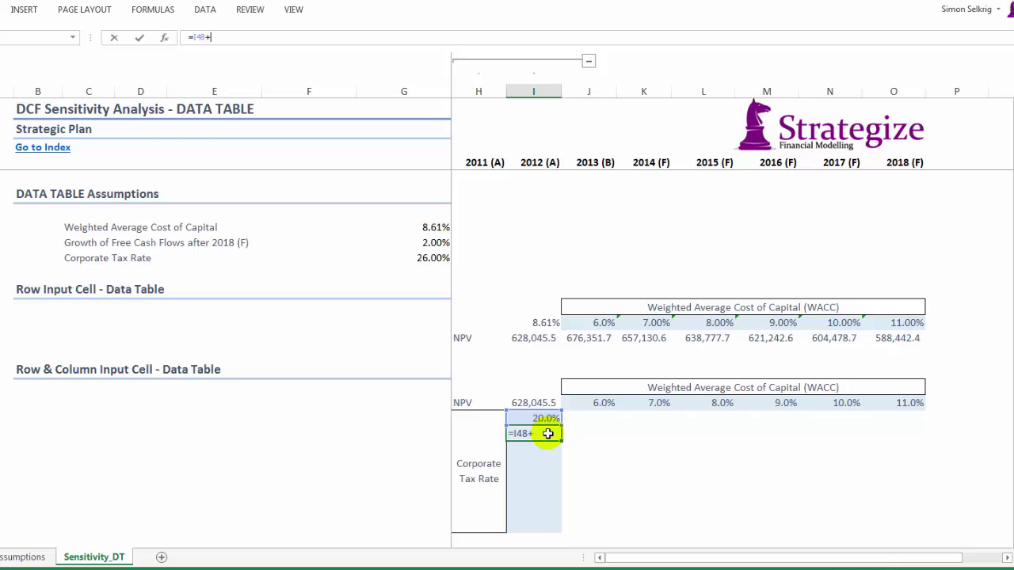
pyautogui.write('+1%')
pyautogui.press('Return')
# Fill the 1% increment formula down to the last corporate tax rate row and format the rates as percentages without decimals.
pyautogui.click(543, 432)
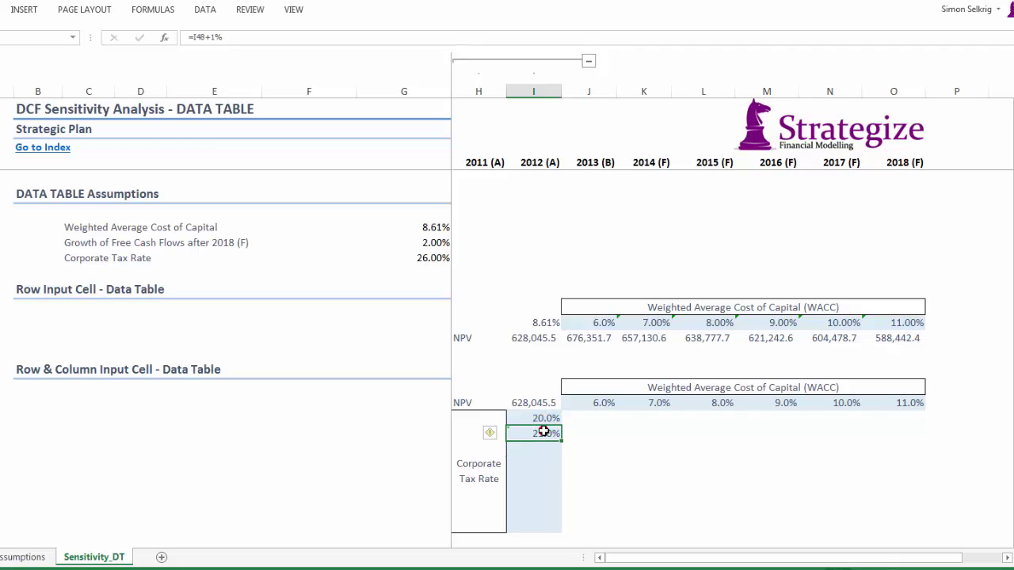
pyautogui.moveTo(544, 432); pyautogui.dragTo(541, 522)
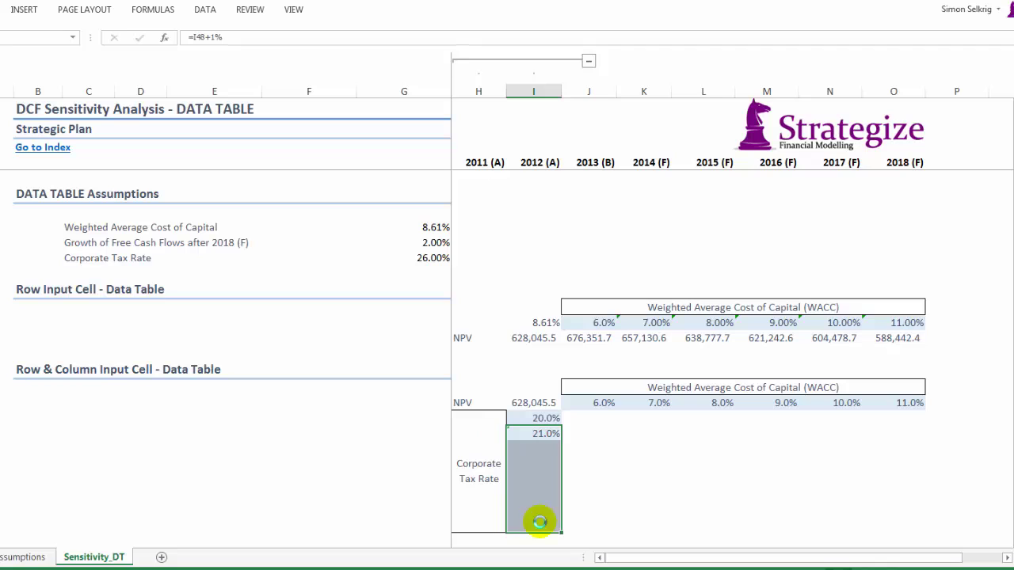
pyautogui.moveTo(539, 418); pyautogui.dragTo(523, 534)
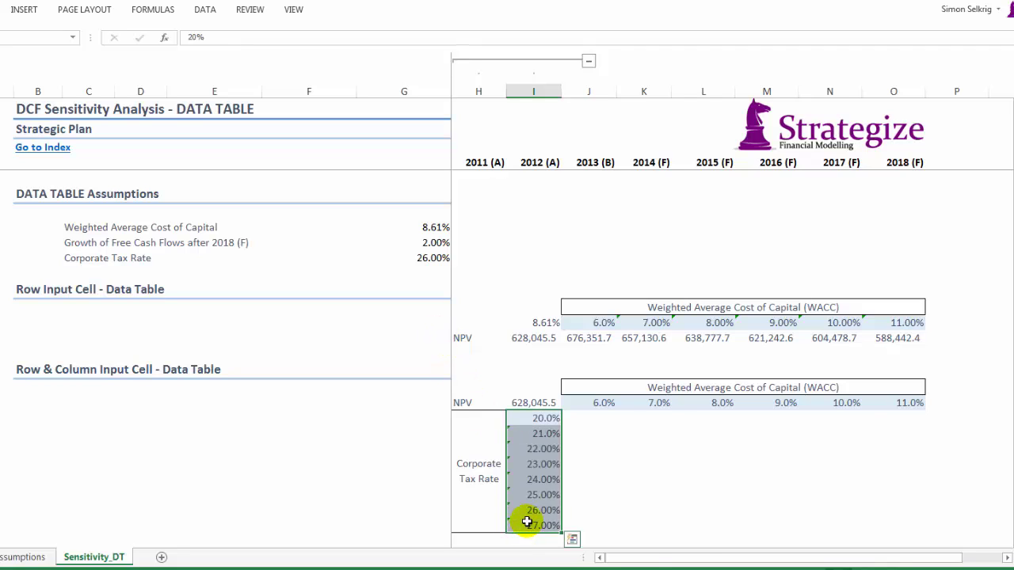
pyautogui.rightClick(527, 522)
pyautogui.click(670, 560)
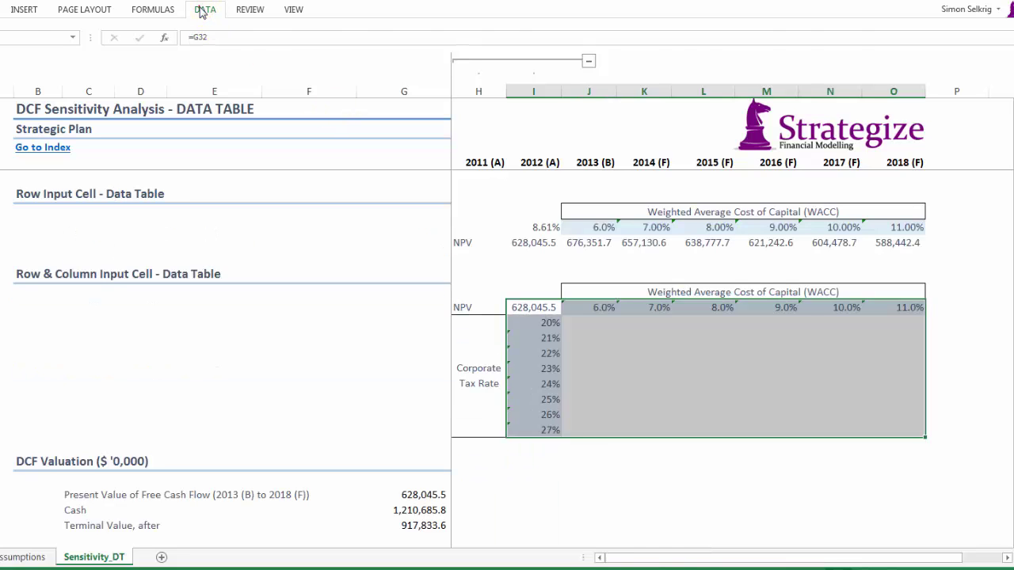
# Create a What-If data table over the WACC and tax rate grid, with $G$36 as row input cell and G38 as column input cell.
pyautogui.click(203, 10)
pyautogui.click(578, 54)
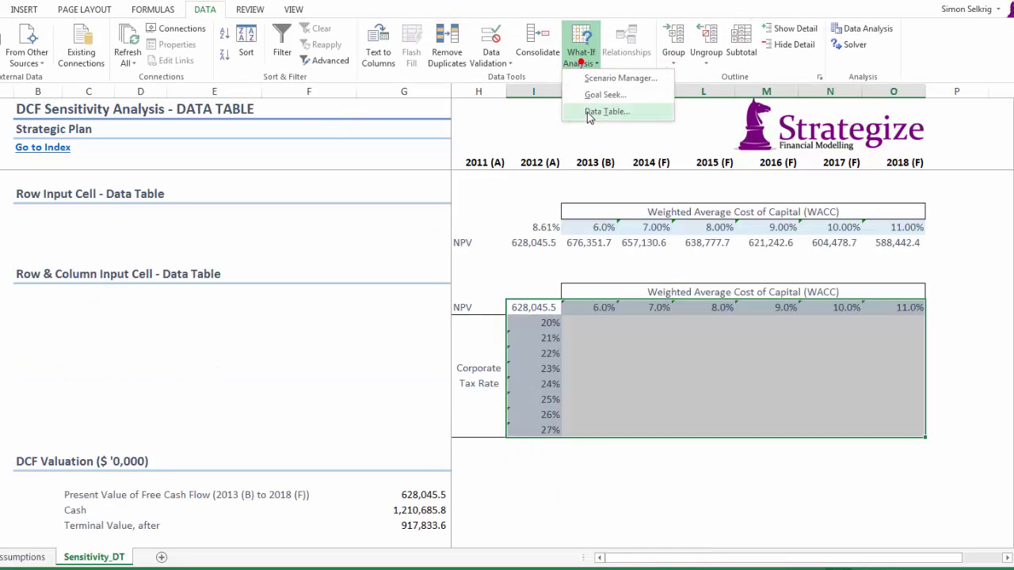
pyautogui.click(589, 110)
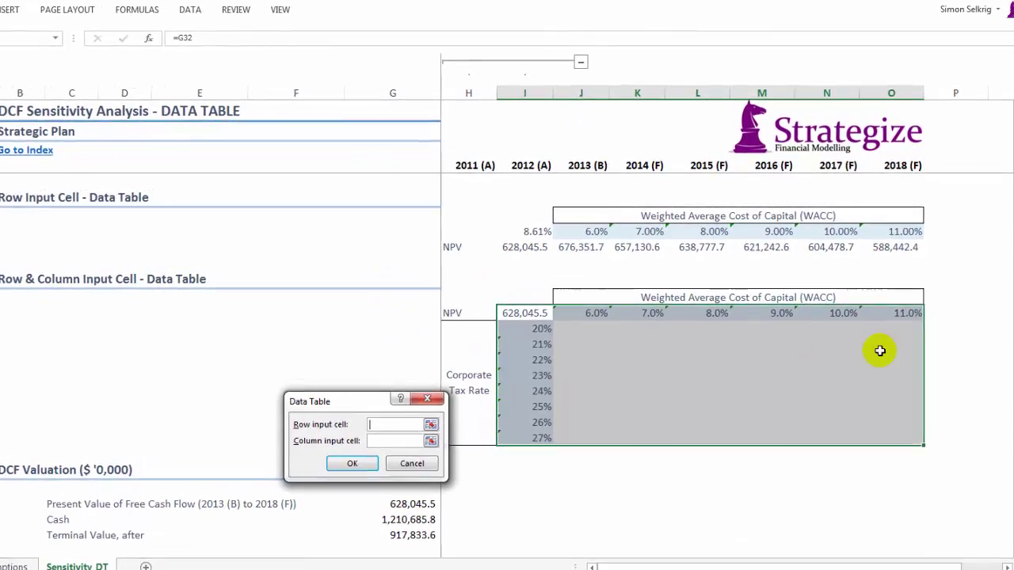
pyautogui.scroll(2, 1007, 294)
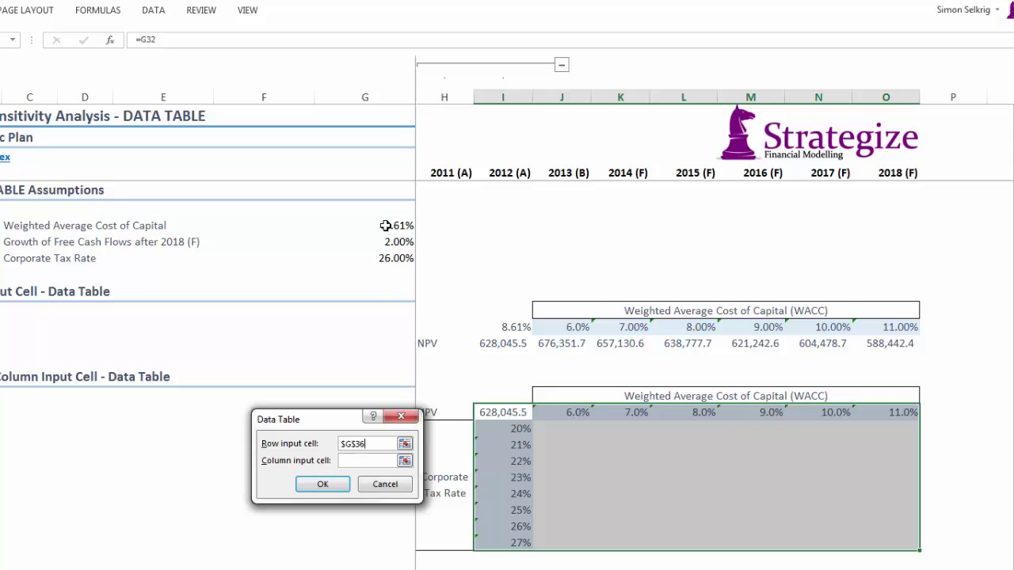
pyautogui.click(387, 227)
pyautogui.click(347, 461)
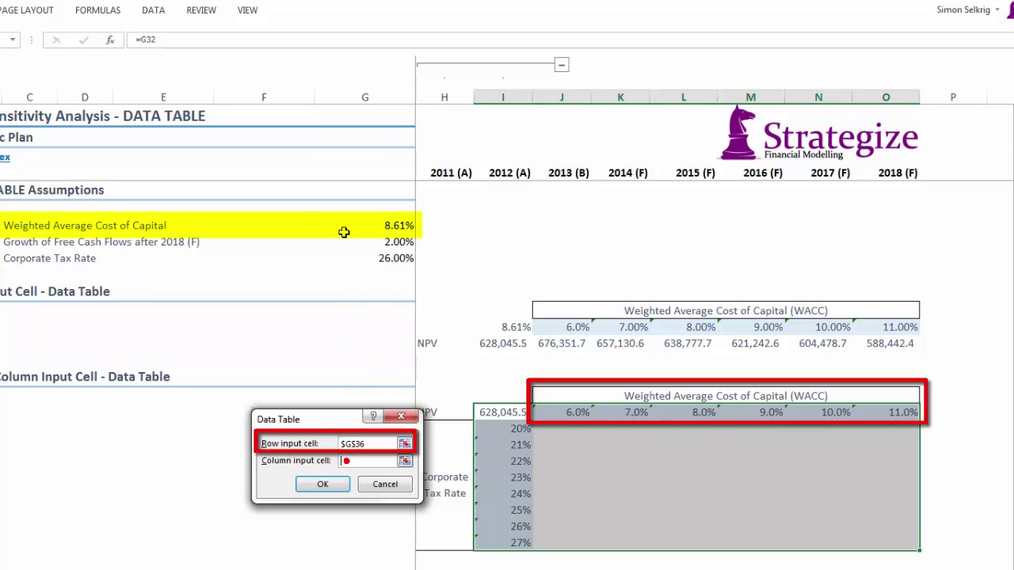
pyautogui.click(356, 259)
pyautogui.click(320, 486)
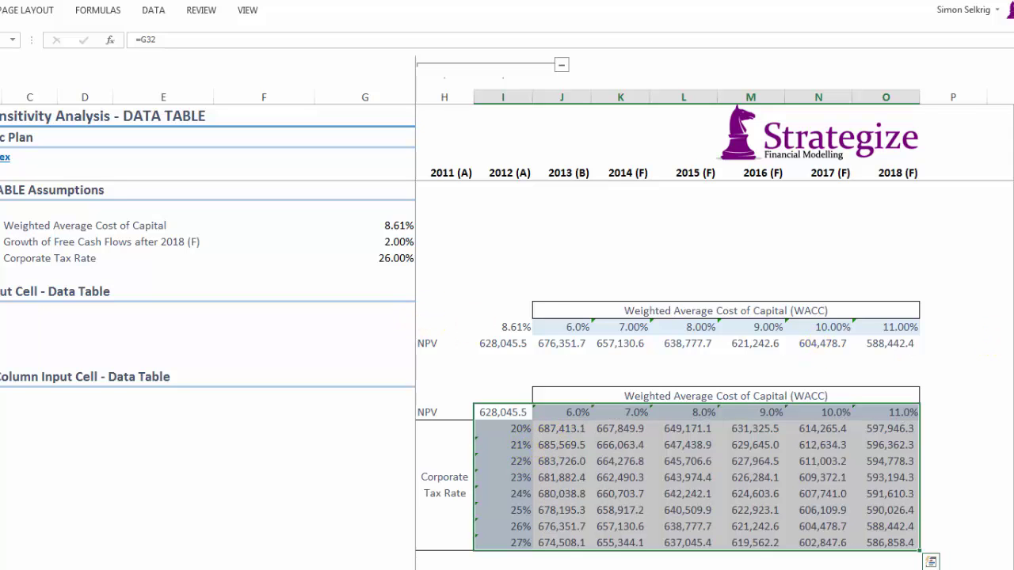
# Compare the two-way table's NPVs at the 26% tax rate and 8% to 9% WACC with the Formula calculation.
pyautogui.scroll(1, 1013, 343)
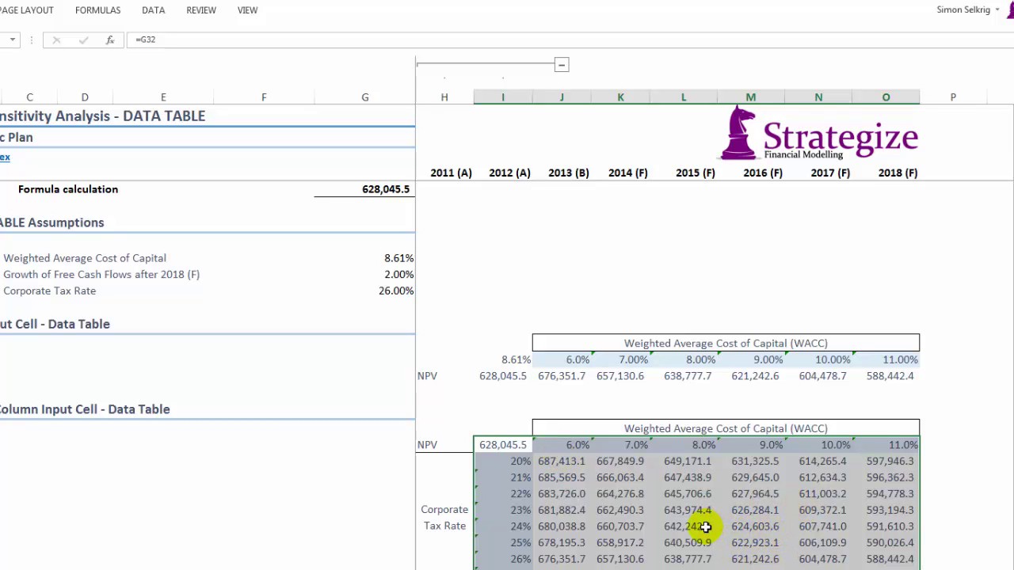
pyautogui.moveTo(706, 561); pyautogui.dragTo(730, 559)
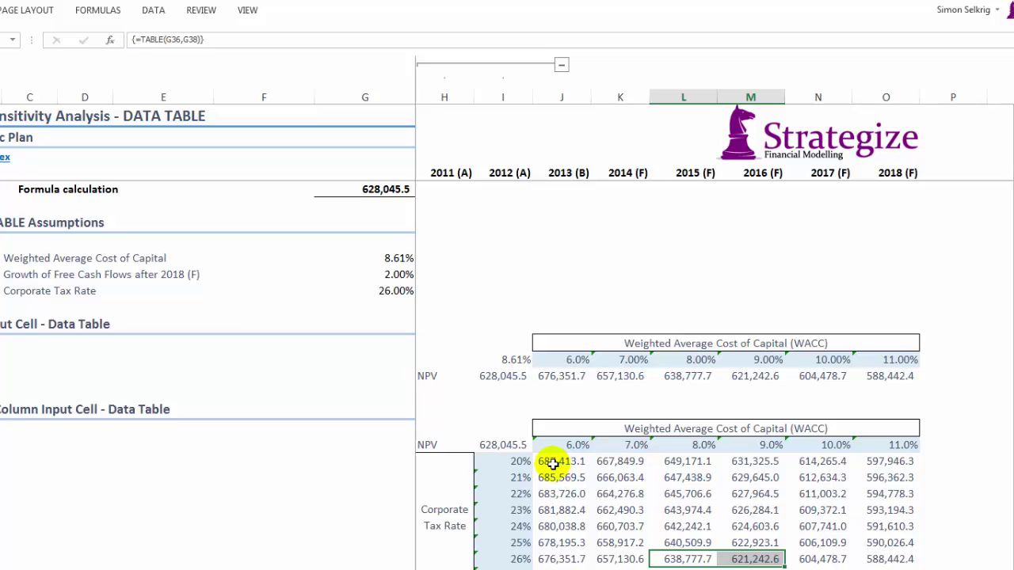
pyautogui.scroll(-1, 1006, 388)
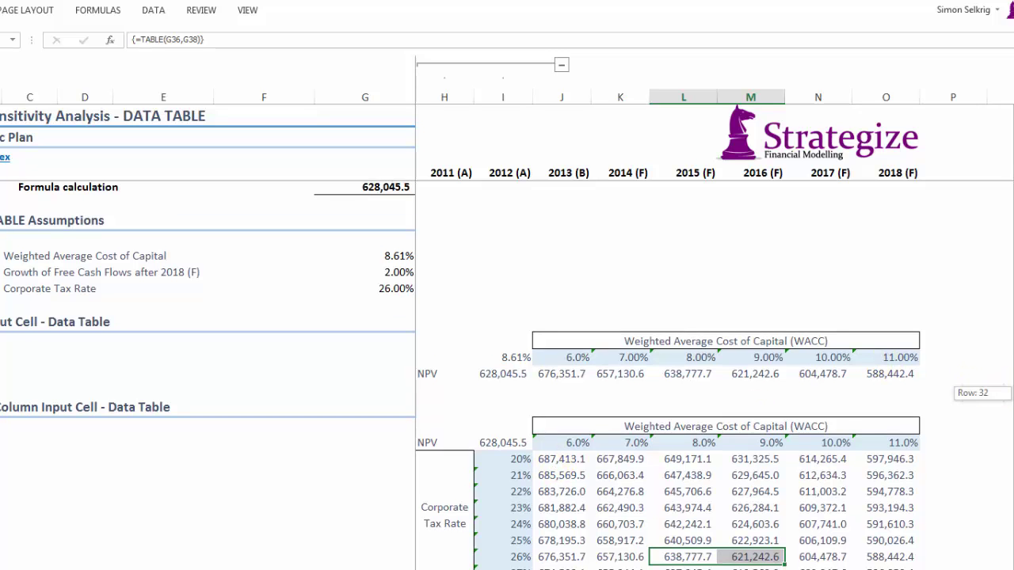
pyautogui.click(547, 425)
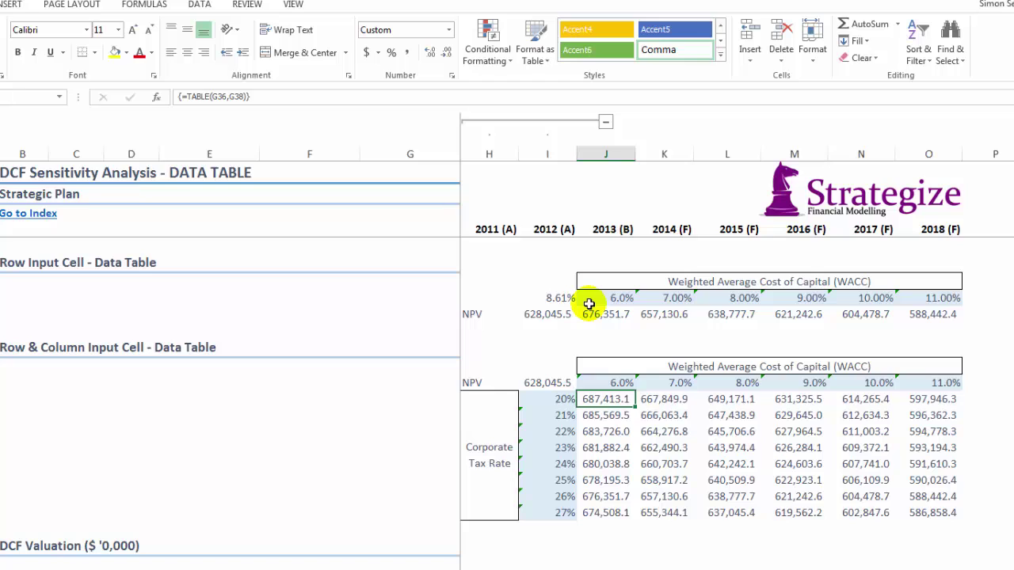
# Insert a line chart of the row input table's WACC rates and NPVs and place it directly below that table.
pyautogui.moveTo(589, 305); pyautogui.dragTo(919, 316)
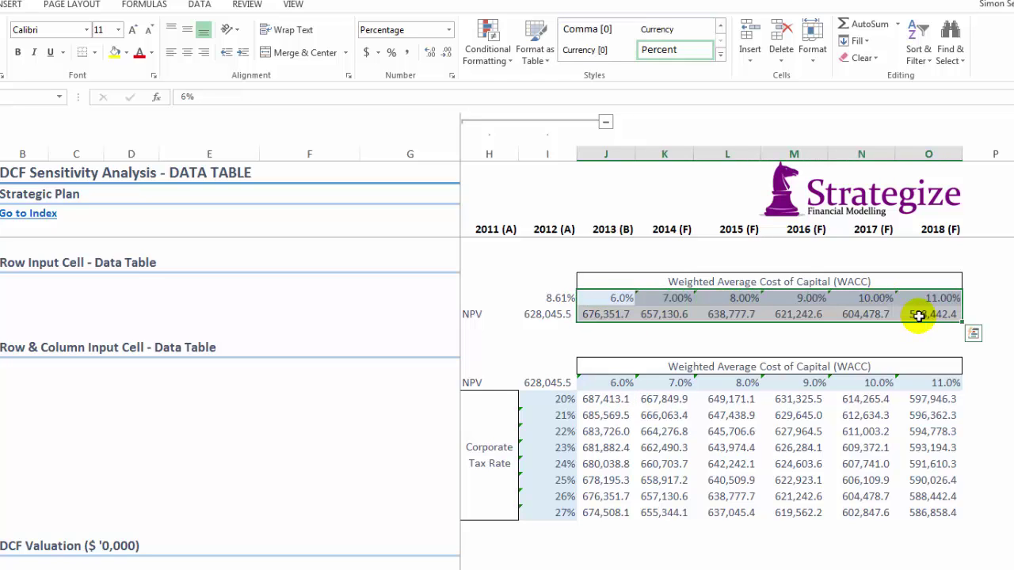
pyautogui.click(975, 335)
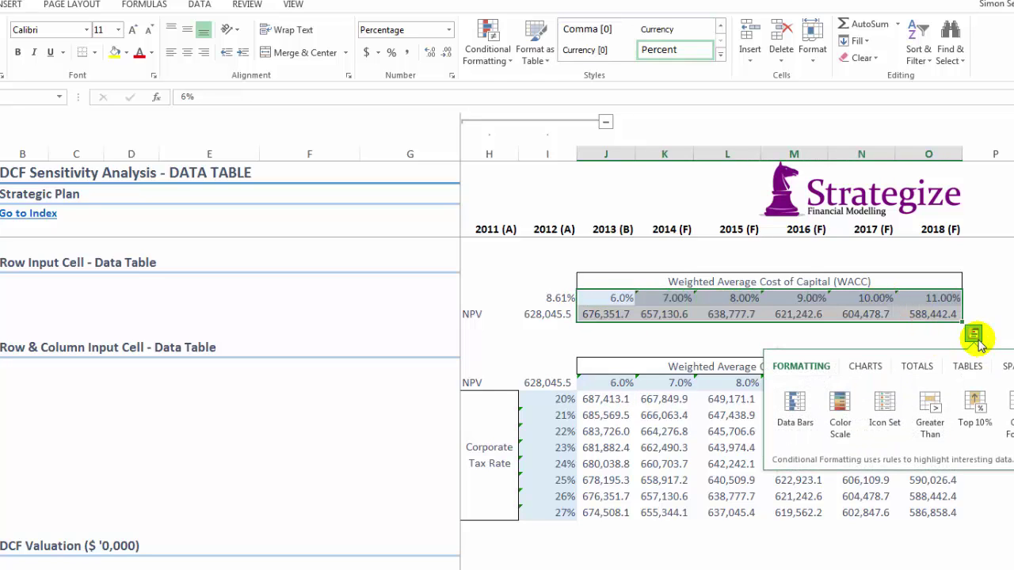
pyautogui.click(872, 370)
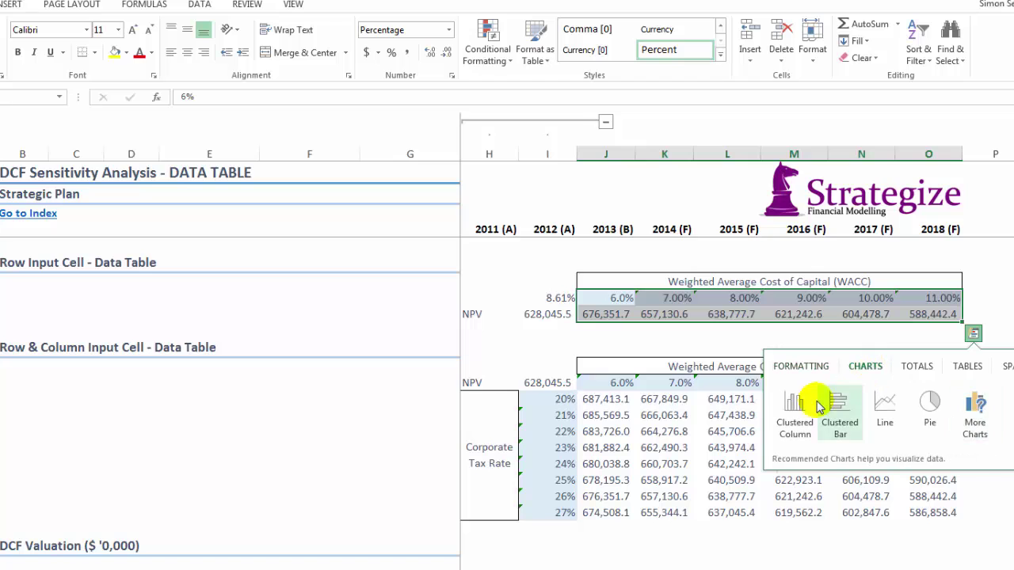
pyautogui.press('Escape')
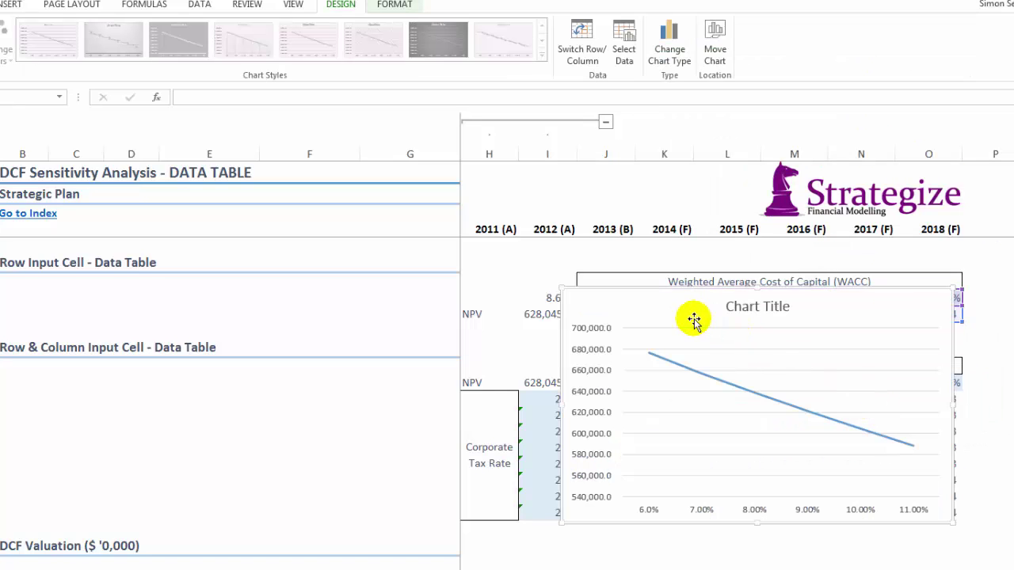
pyautogui.moveTo(693, 318); pyautogui.dragTo(735, 357)
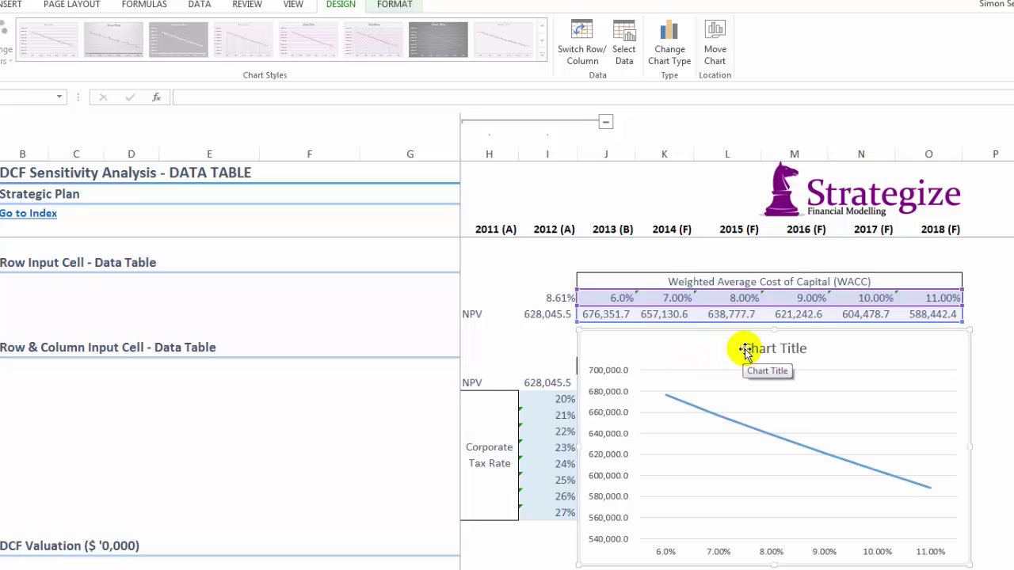
# Change the line chart's title to "NPV v WACC".
pyautogui.moveTo(745, 349); pyautogui.dragTo(792, 347)
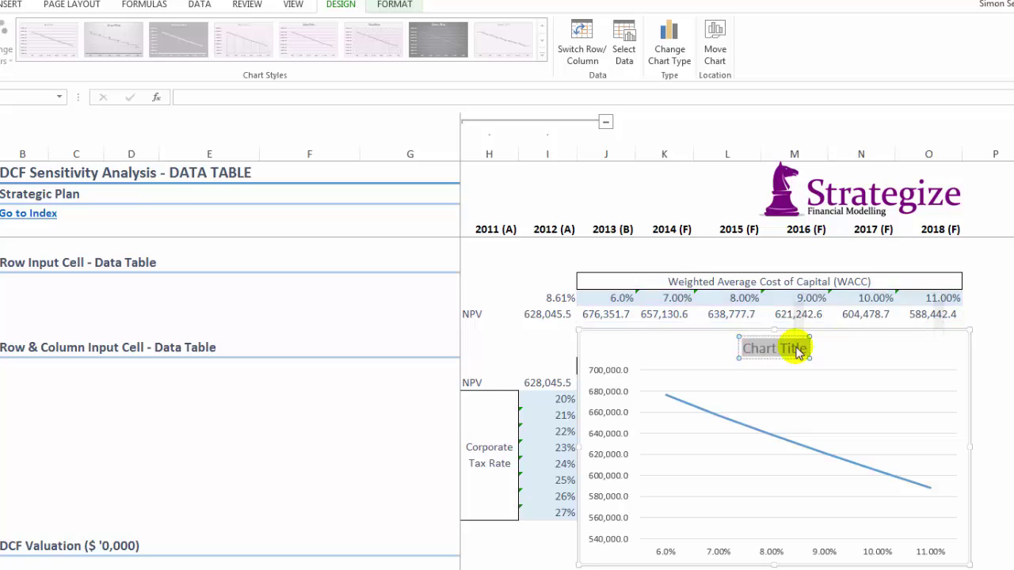
pyautogui.write('NPV v WACC')
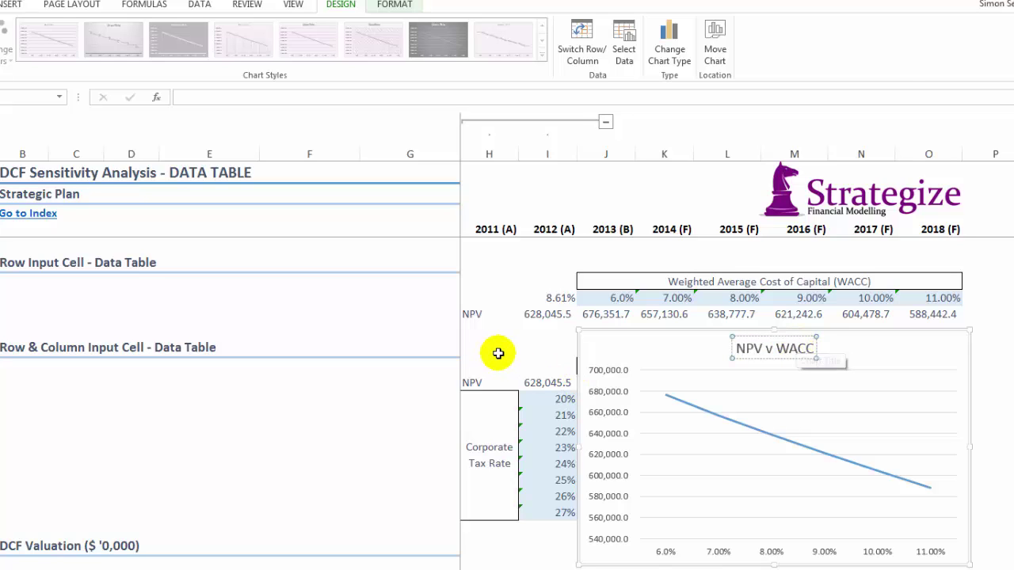
pyautogui.click(497, 354)
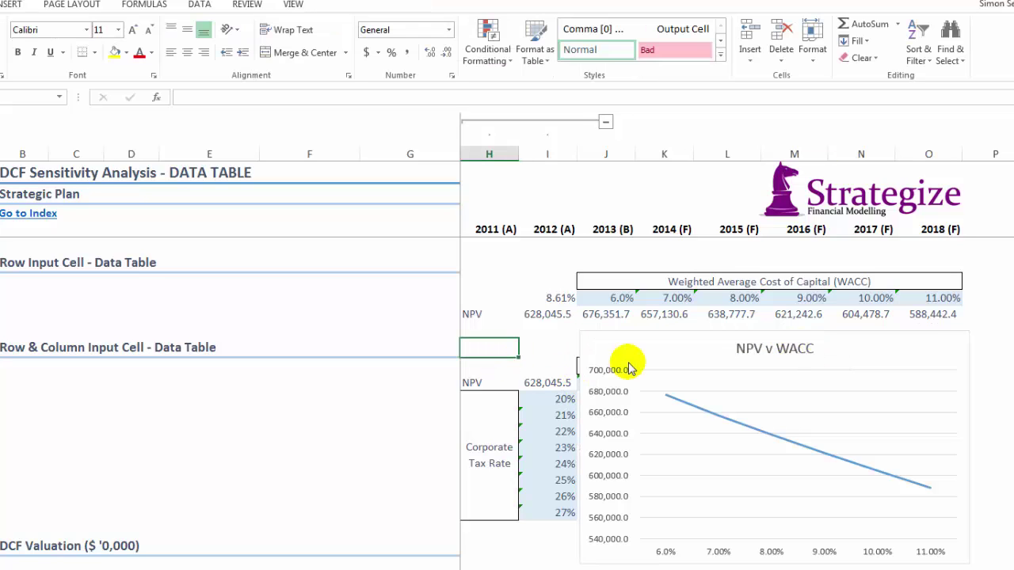
# Format the chart title's font in black at size 16.
pyautogui.click(737, 347)
pyautogui.rightClick(737, 346)
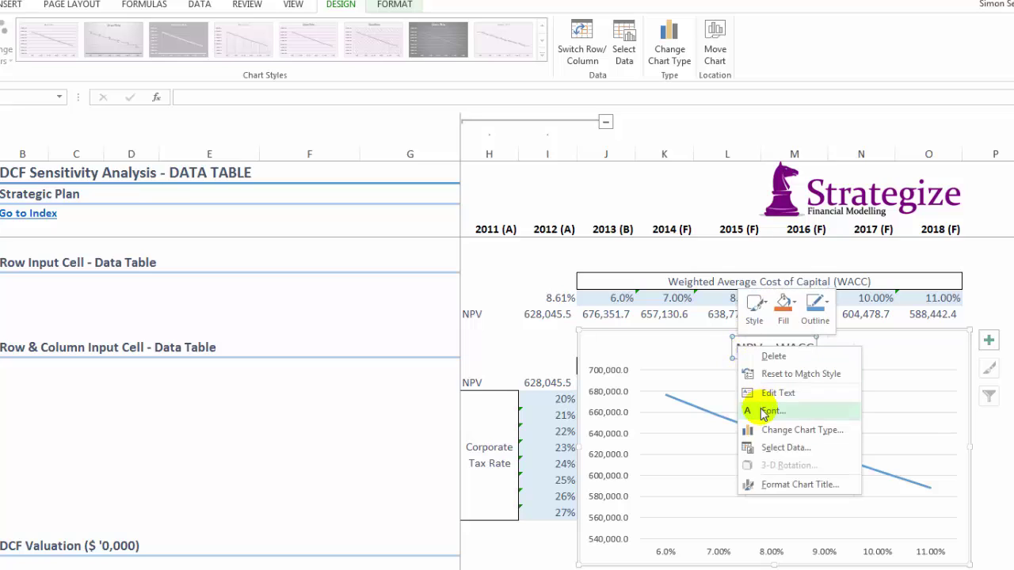
pyautogui.click(750, 410)
pyautogui.click(381, 277)
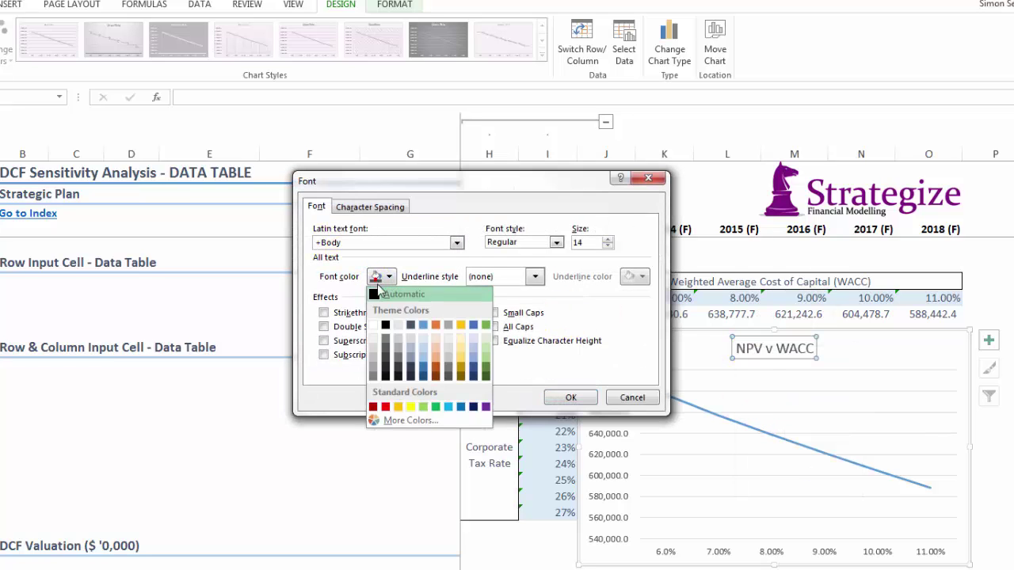
pyautogui.click(385, 326)
pyautogui.doubleClick(579, 244)
pyautogui.write('16')
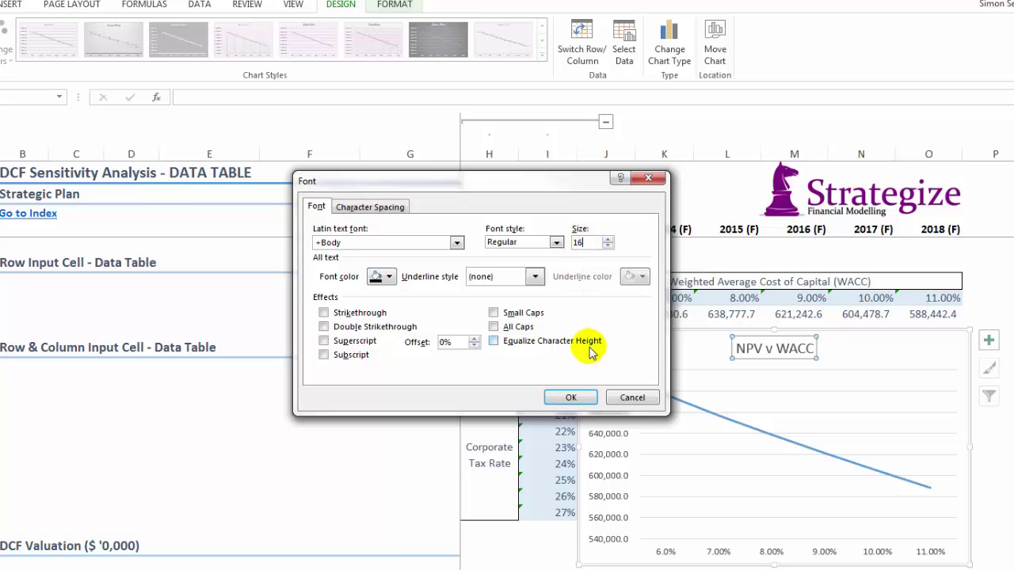
pyautogui.click(563, 397)
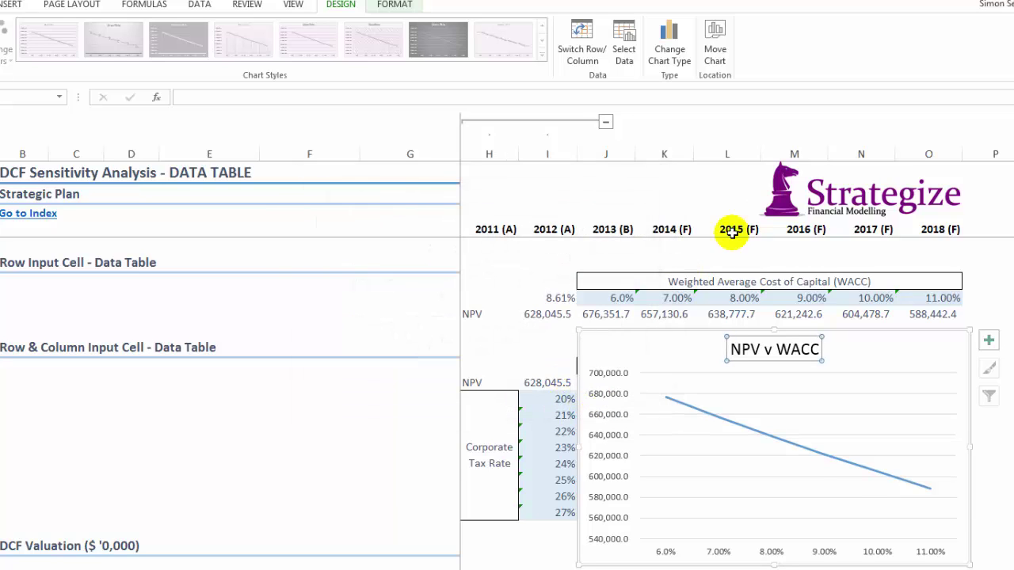
# Copy the Strategize logo from the sheet header into the NPV v WACC chart and shrink it to fit beside the title.
pyautogui.click(792, 198)
pyautogui.hotkey('ctrl', 'c')
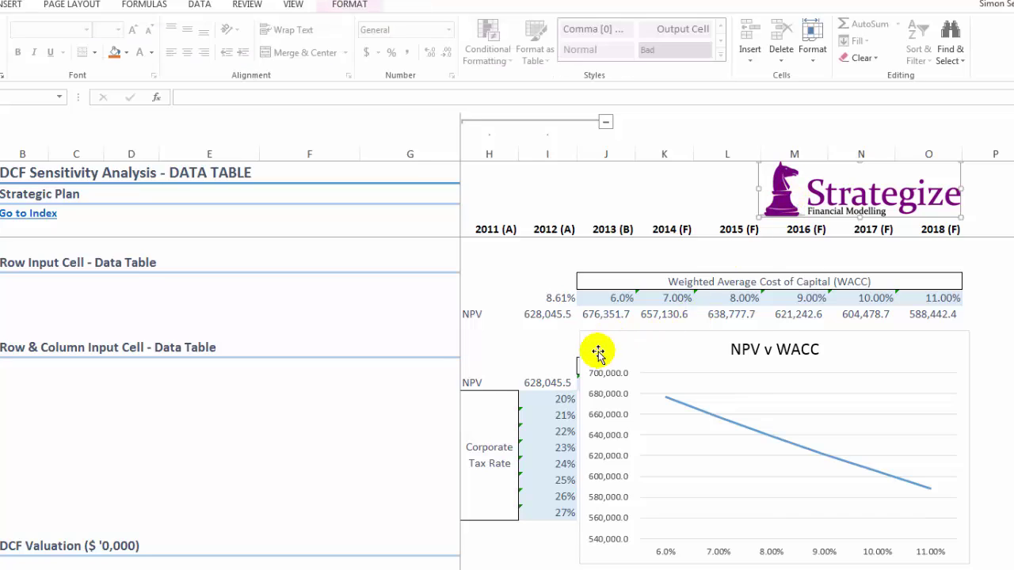
pyautogui.click(597, 353)
pyautogui.hotkey('ctrl', 'v')
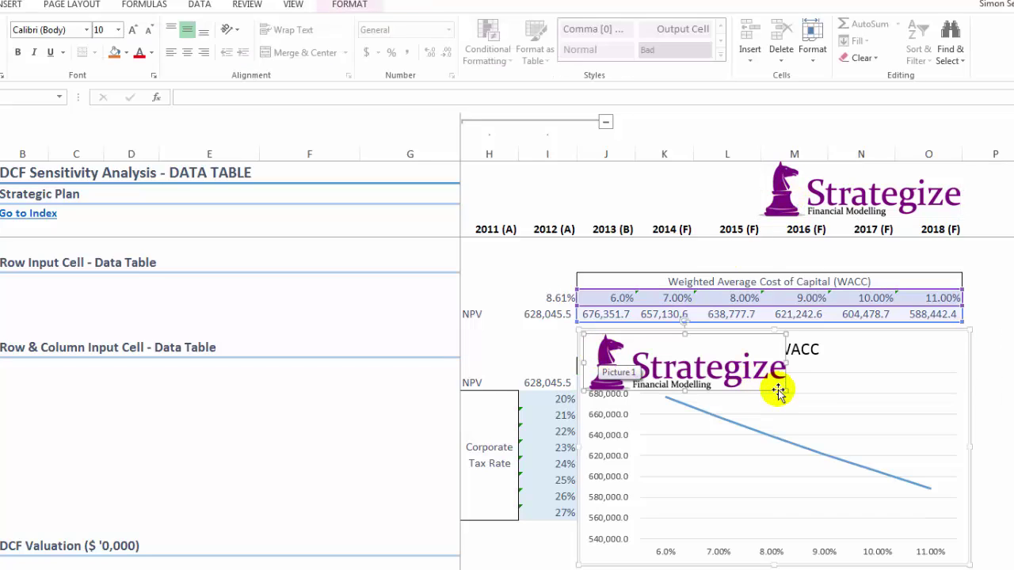
pyautogui.moveTo(793, 389); pyautogui.dragTo(710, 358)
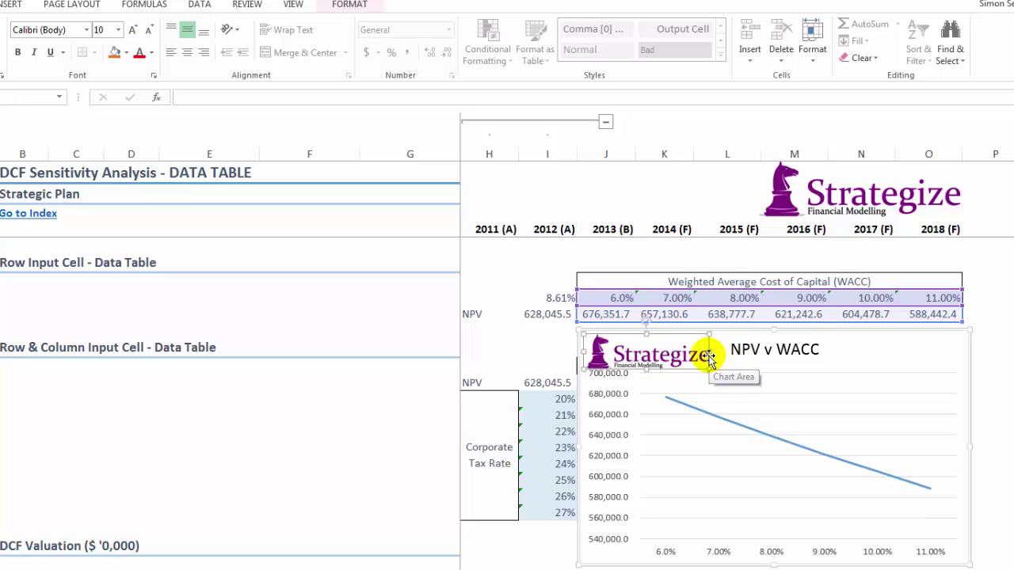
# Set the vertical axis labels' font colour to black and nudge the chart's logo slightly up and towards the chart's corner.
pyautogui.click(618, 426)
pyautogui.rightClick(619, 426)
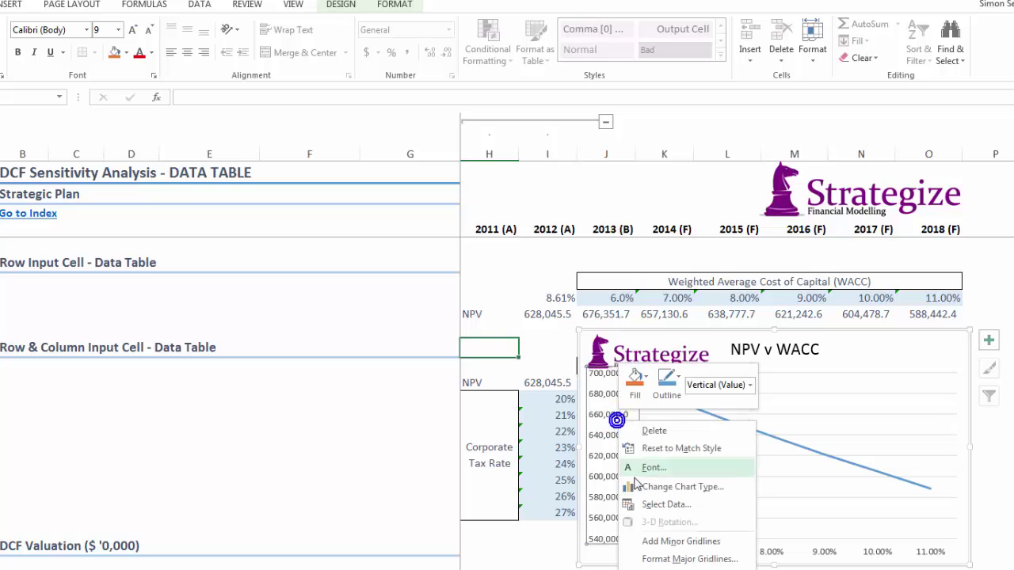
pyautogui.click(646, 468)
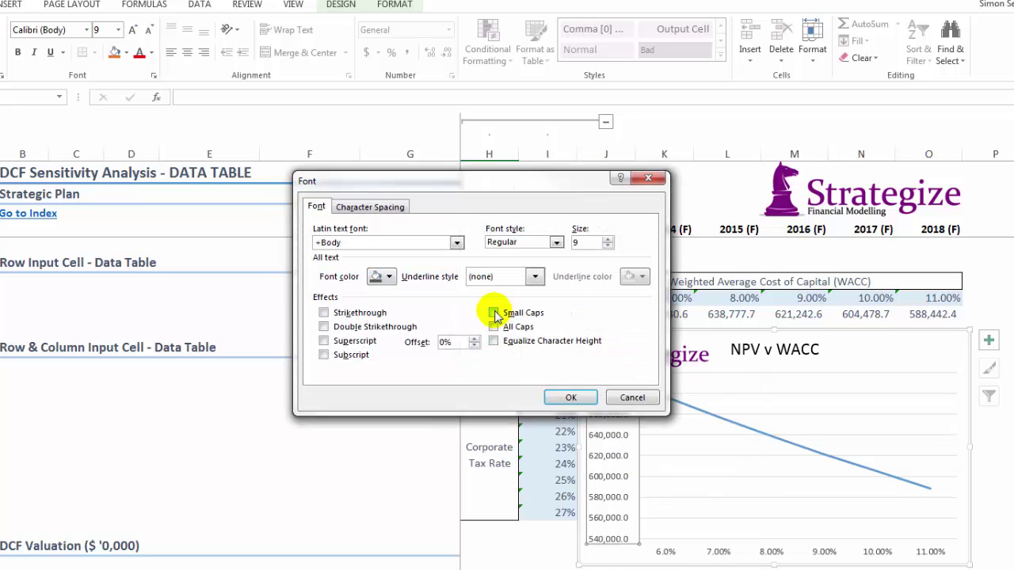
pyautogui.click(384, 276)
pyautogui.click(377, 299)
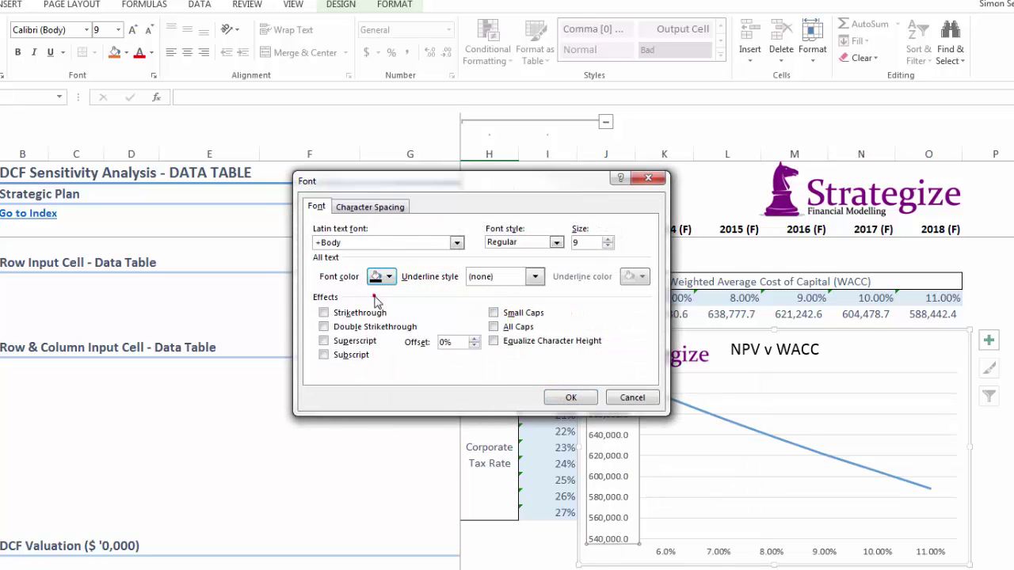
pyautogui.click(572, 398)
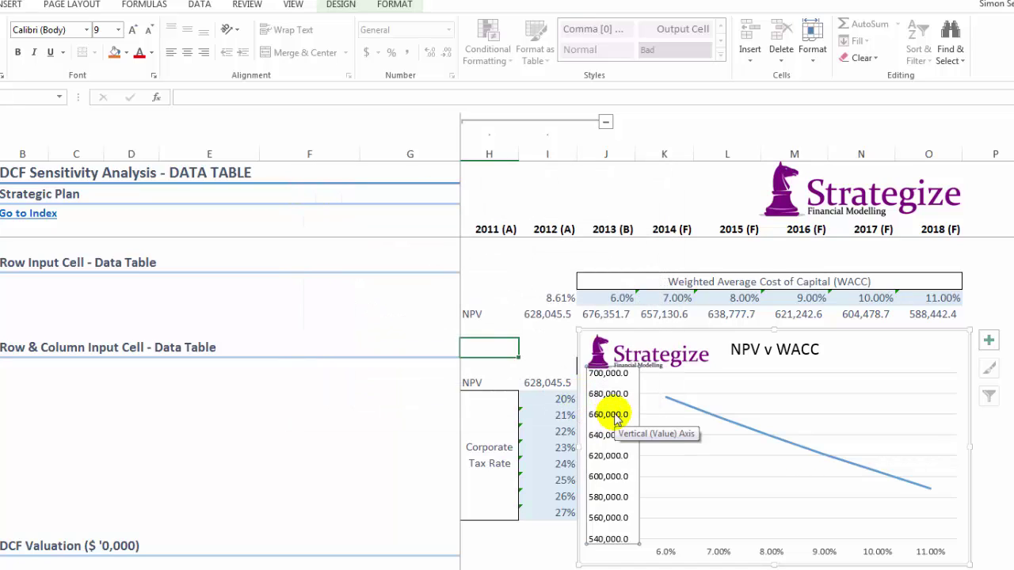
pyautogui.click(694, 358)
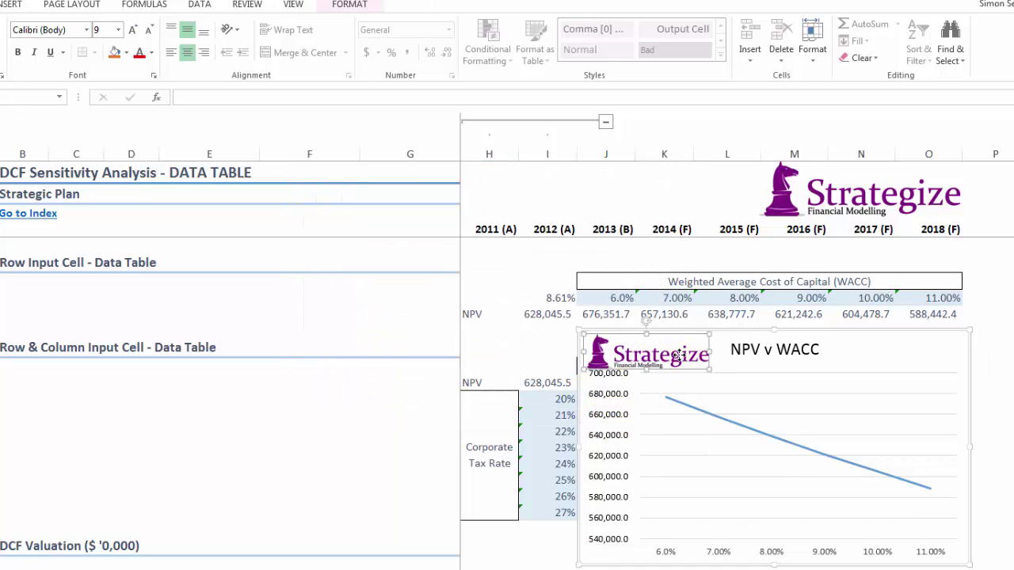
# Add a primary vertical axis title to the chart reading "NPV".
pyautogui.click(610, 422)
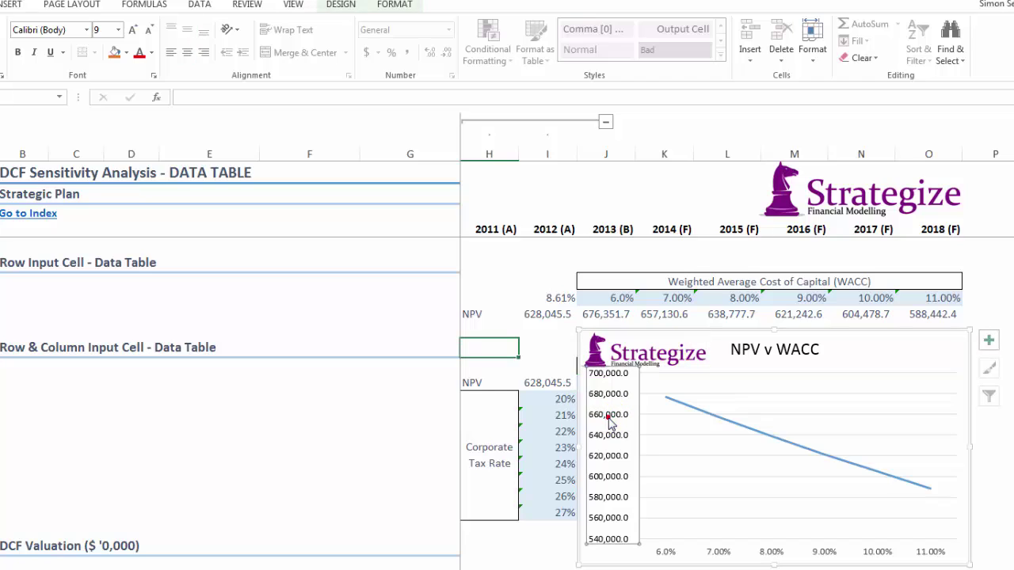
pyautogui.click(353, 7)
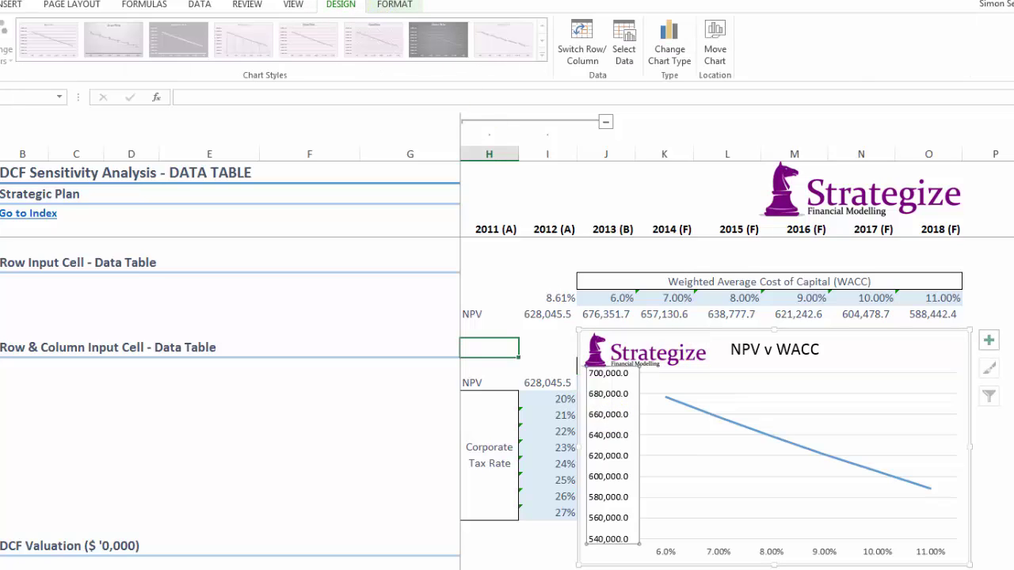
pyautogui.moveTo(0, 103)
pyautogui.click(8, 135)
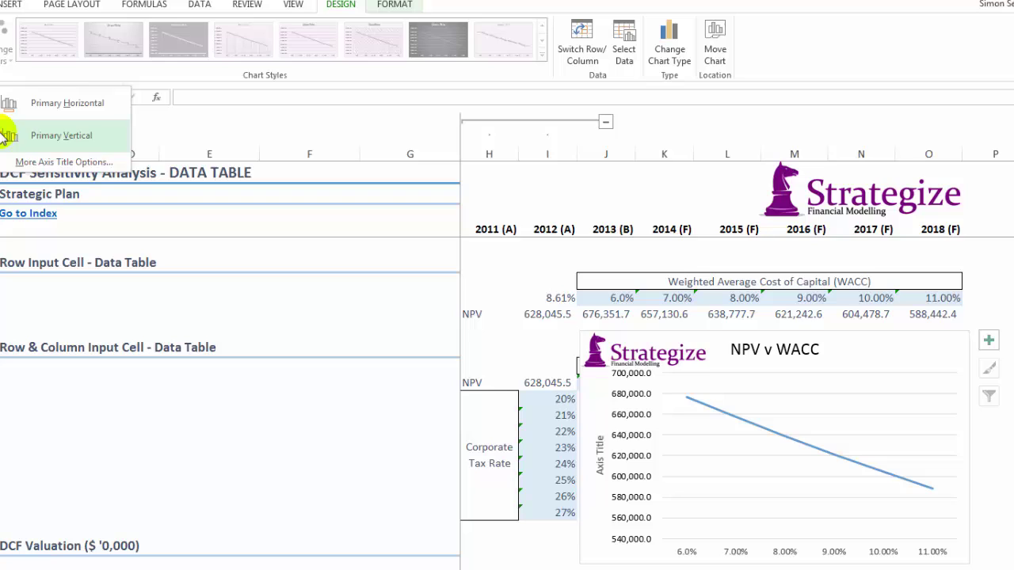
pyautogui.moveTo(600, 455); pyautogui.dragTo(604, 473)
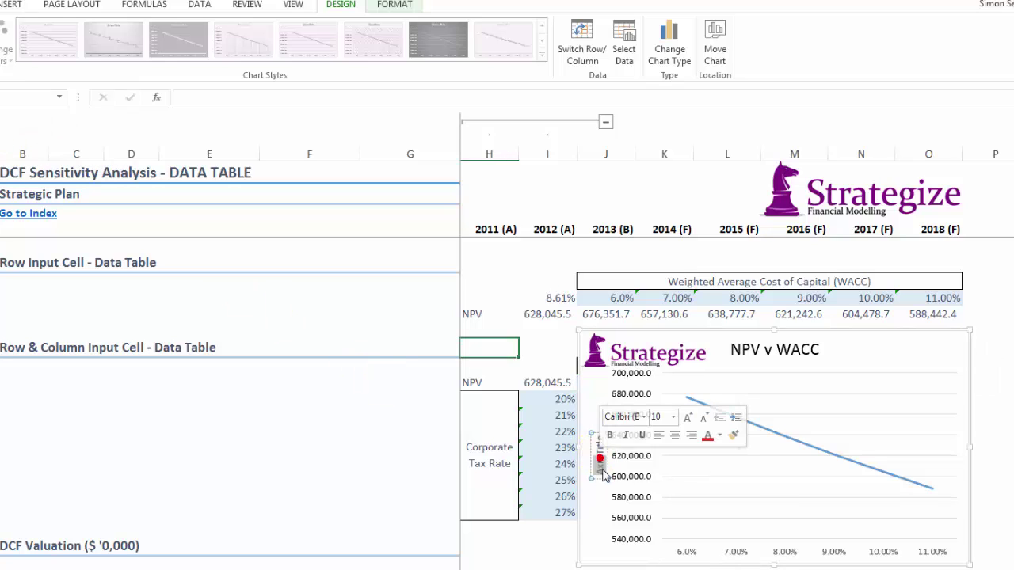
pyautogui.write('NPV')
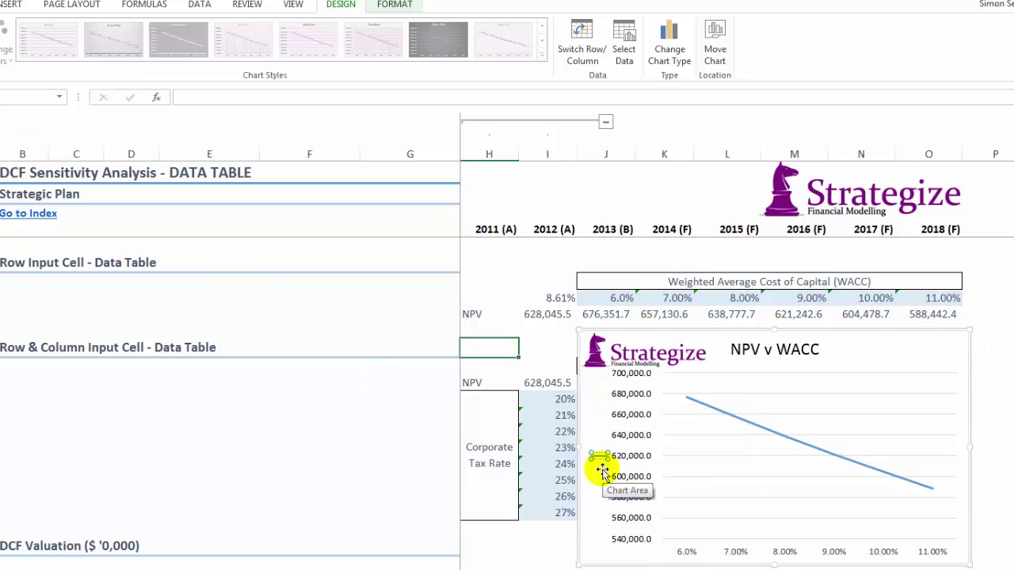
pyautogui.click(600, 483)
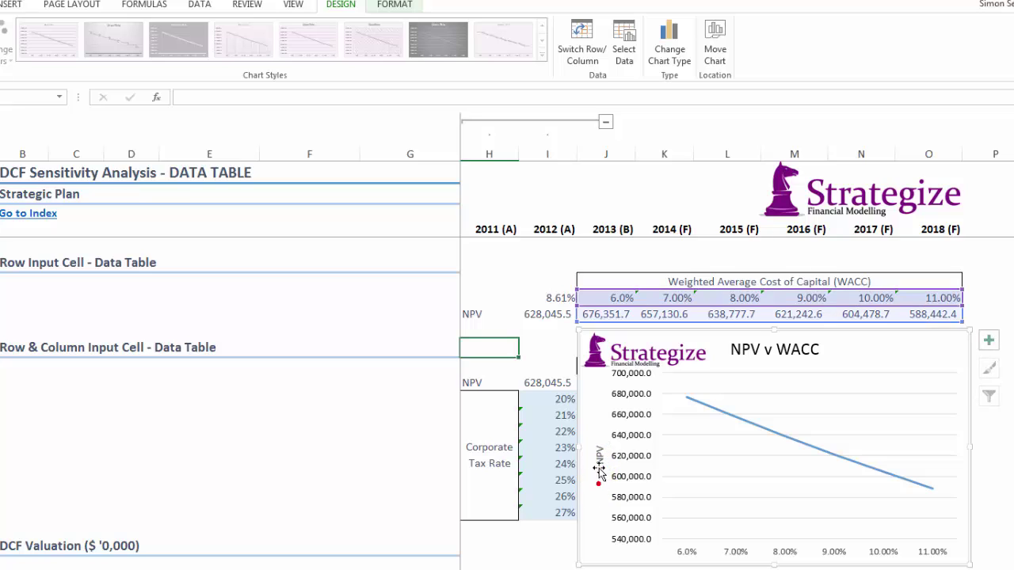
# Set the font colour of the "NPV" vertical axis title to black.
pyautogui.rightClick(598, 462)
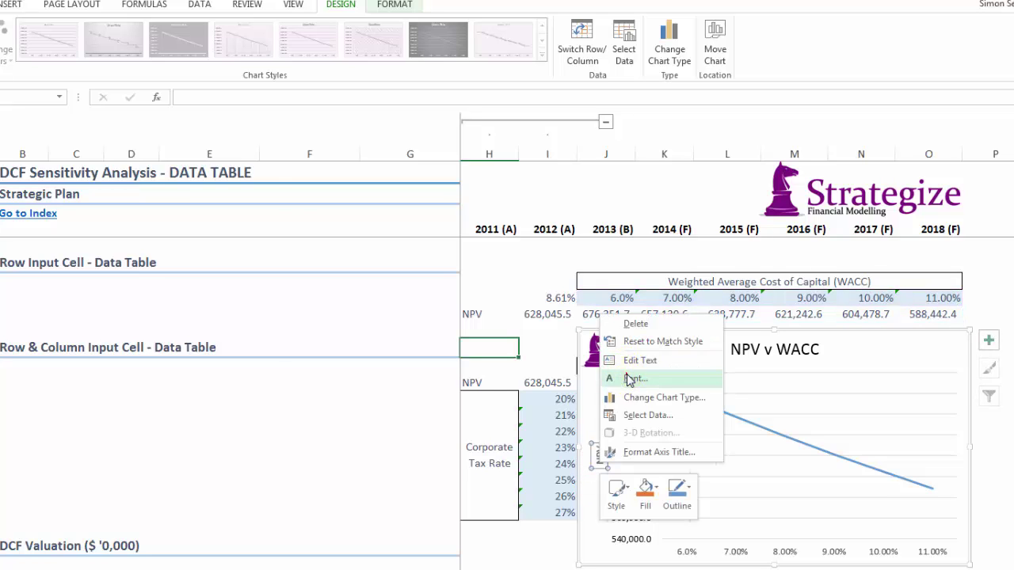
pyautogui.click(634, 378)
pyautogui.click(381, 277)
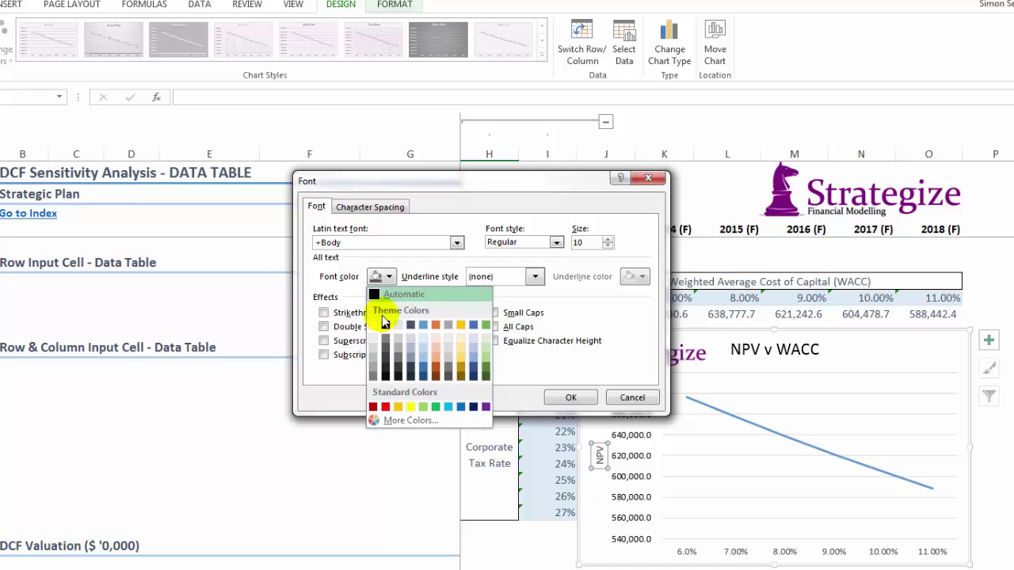
pyautogui.click(386, 325)
pyautogui.click(571, 399)
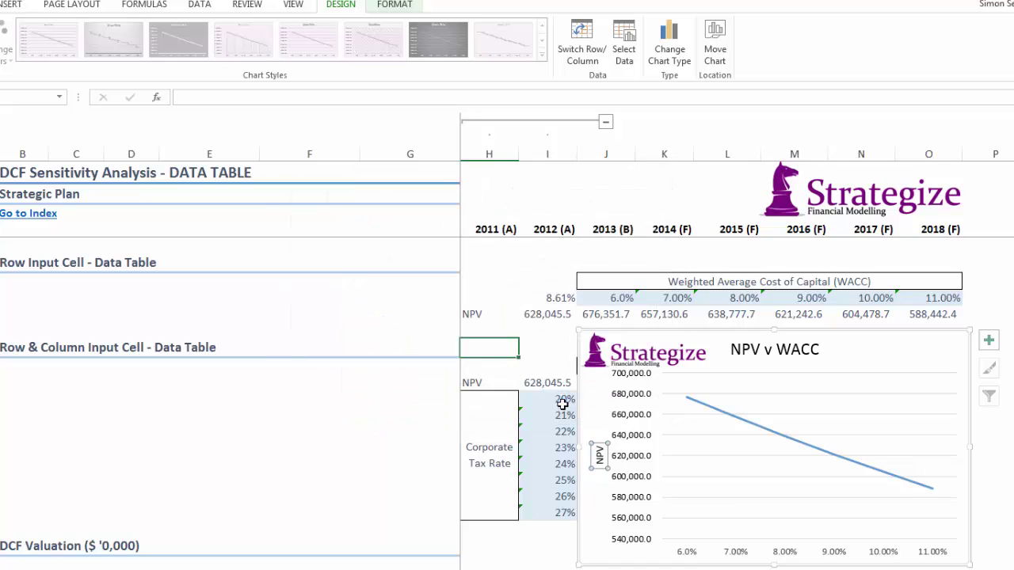
# Add a primary horizontal axis title to the chart reading "Weighted Average Cost of Capital (WACC)".
pyautogui.click(687, 552)
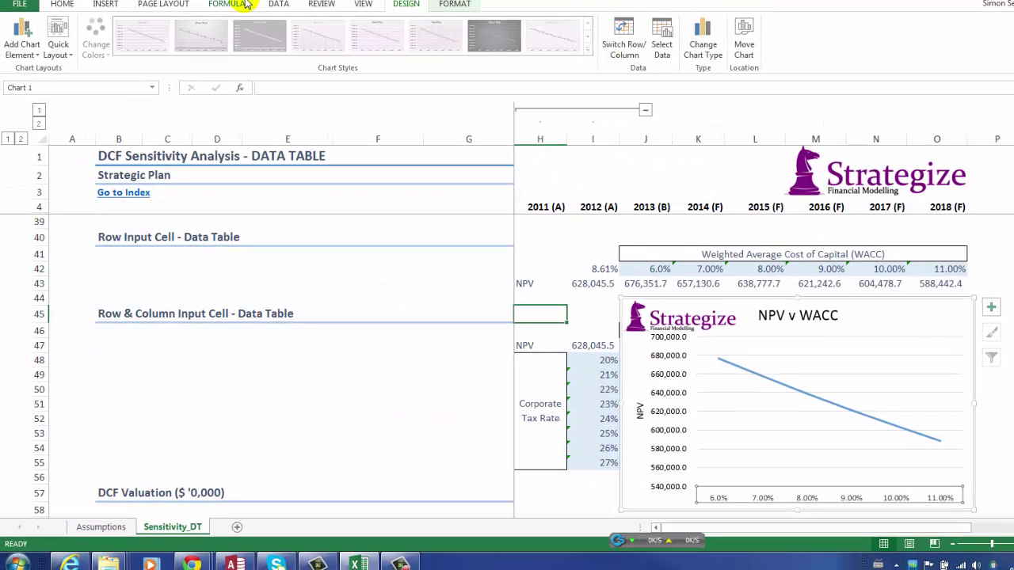
pyautogui.click(22, 44)
pyautogui.moveTo(41, 85)
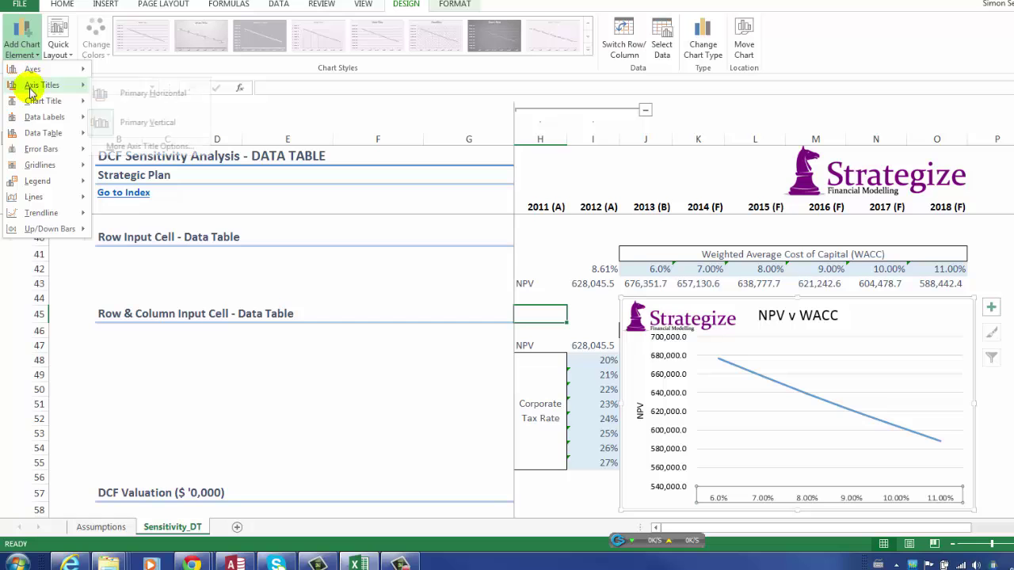
pyautogui.click(106, 100)
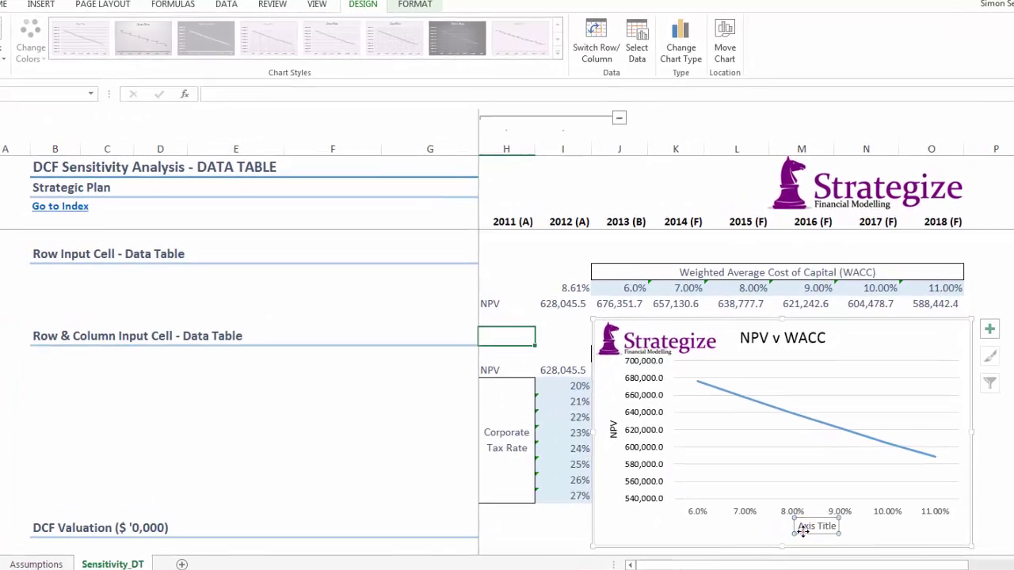
pyautogui.tripleClick(821, 538)
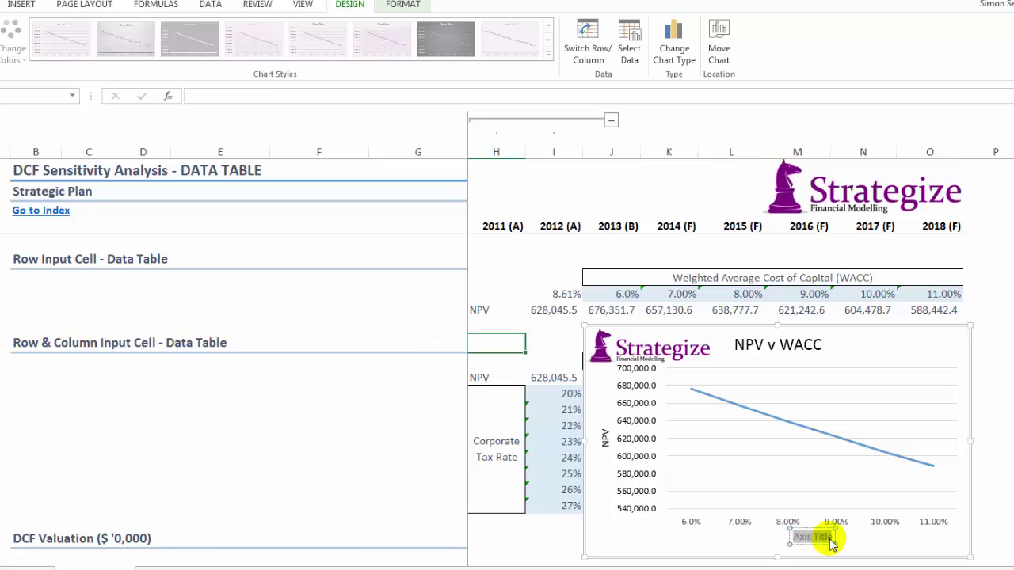
pyautogui.write('Weighted Av')
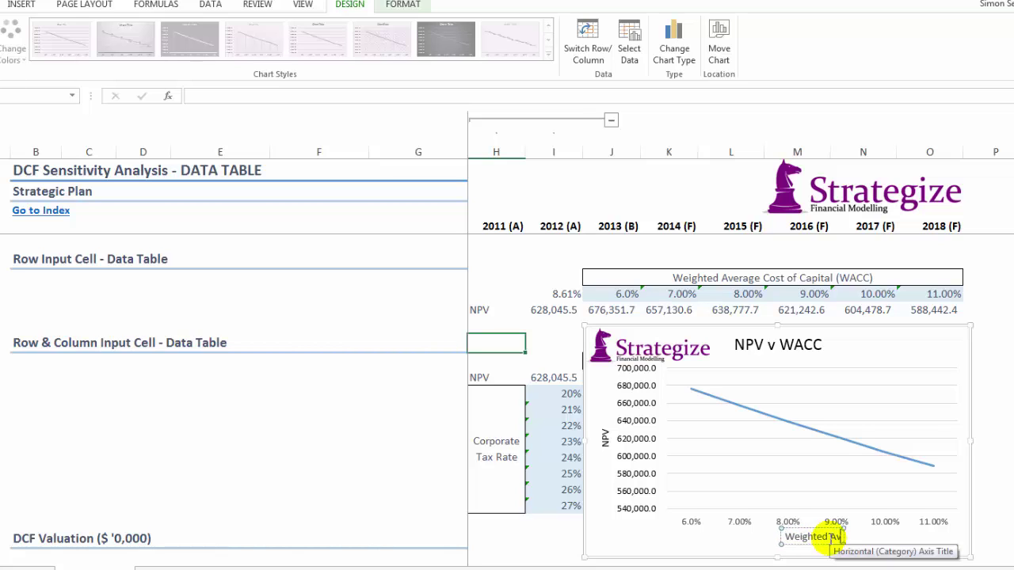
pyautogui.write('erage Cost of Ca')
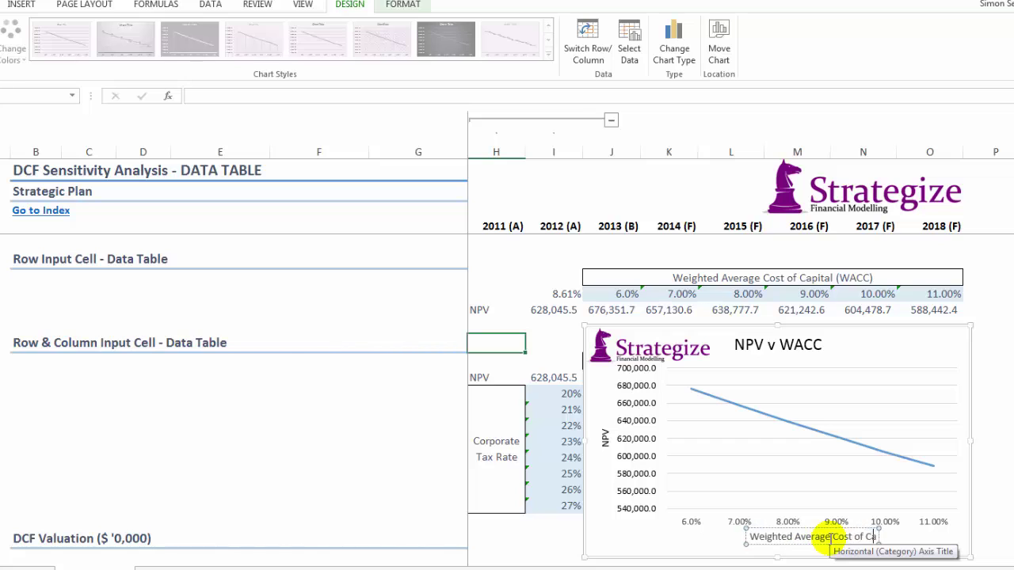
pyautogui.write('pital (WACC)')
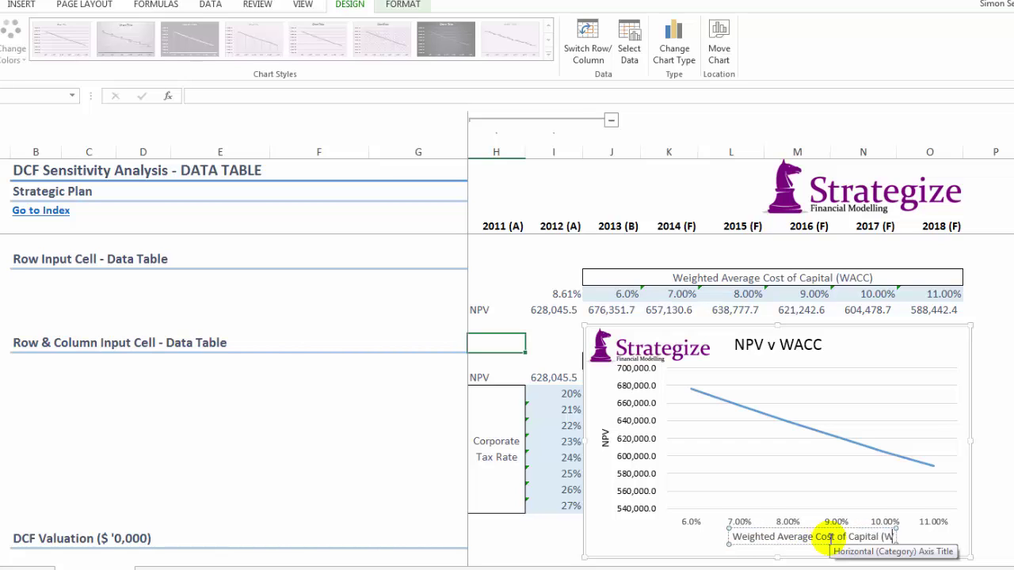
# Set the font colour of the "Weighted Average Cost of Capital (WACC)" axis title to black.
pyautogui.rightClick(726, 544)
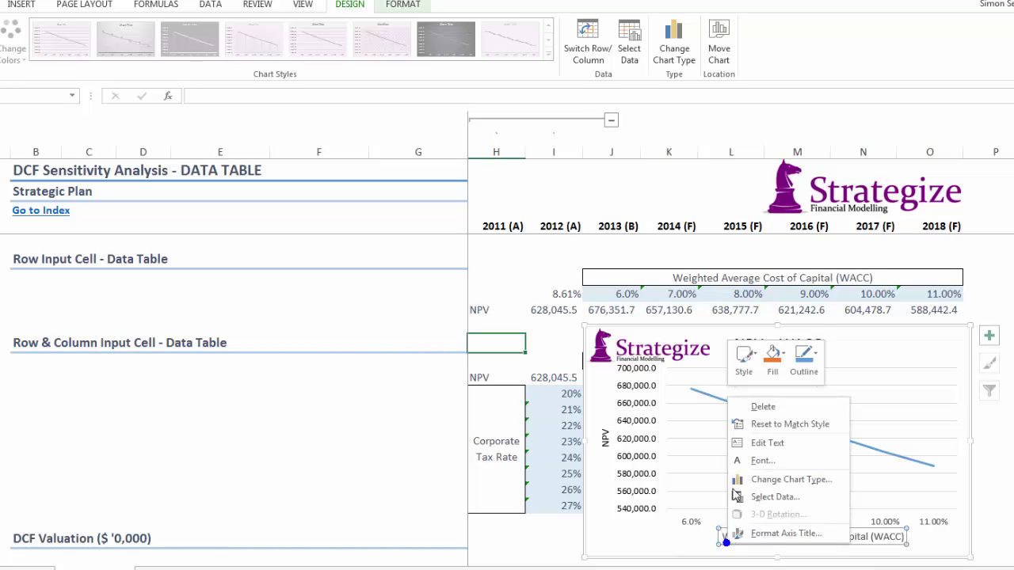
pyautogui.click(743, 458)
pyautogui.click(390, 273)
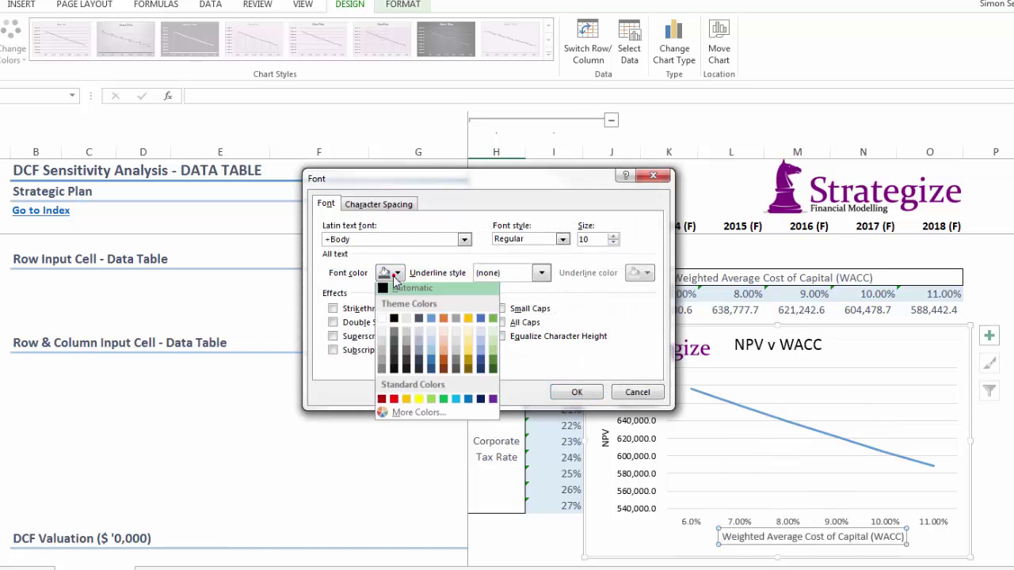
pyautogui.click(381, 286)
pyautogui.click(397, 273)
pyautogui.click(398, 325)
pyautogui.click(577, 392)
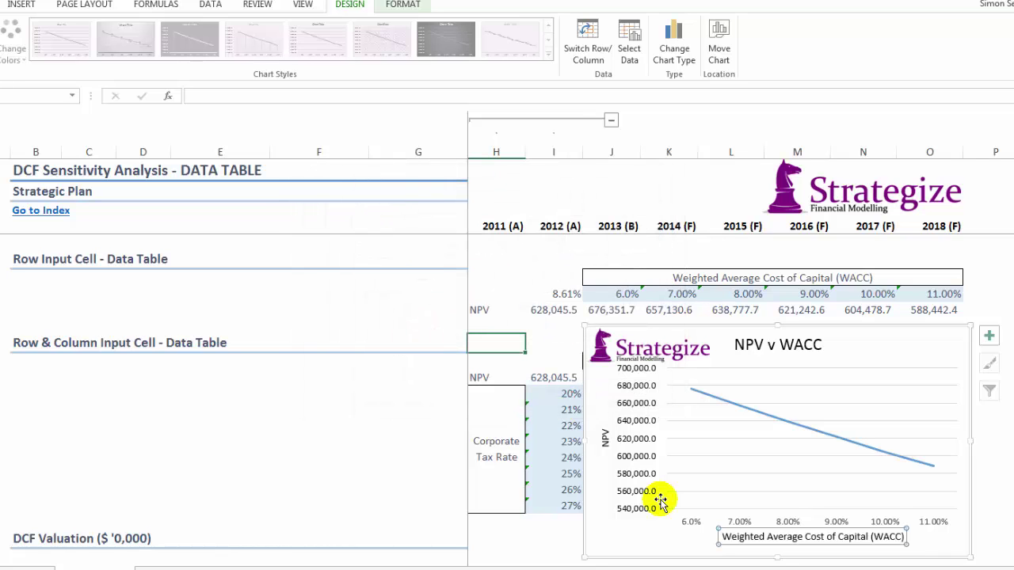
# Set the font colour of the horizontal axis percentage labels to black.
pyautogui.click(686, 513)
pyautogui.click(691, 523)
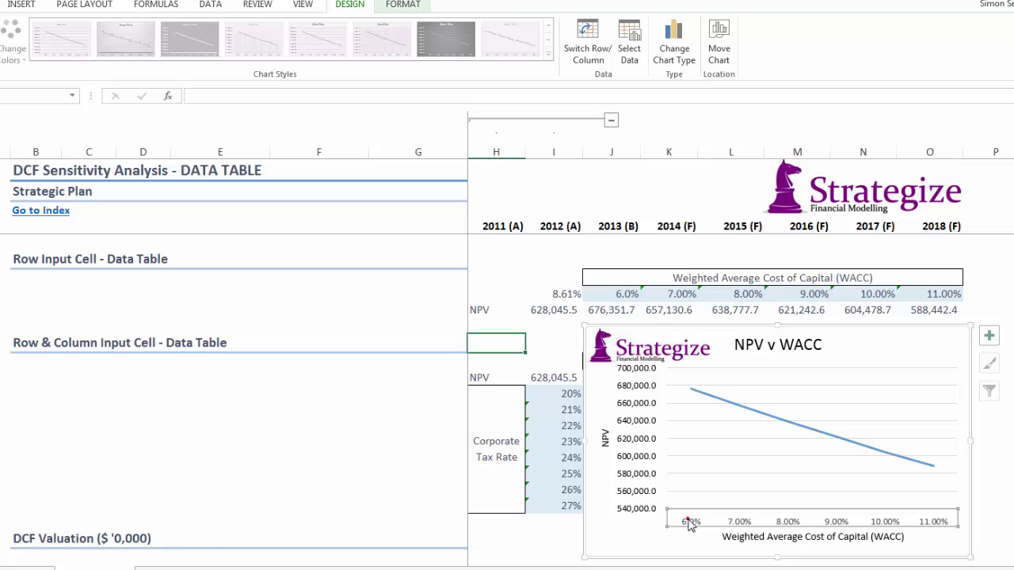
pyautogui.rightClick(689, 523)
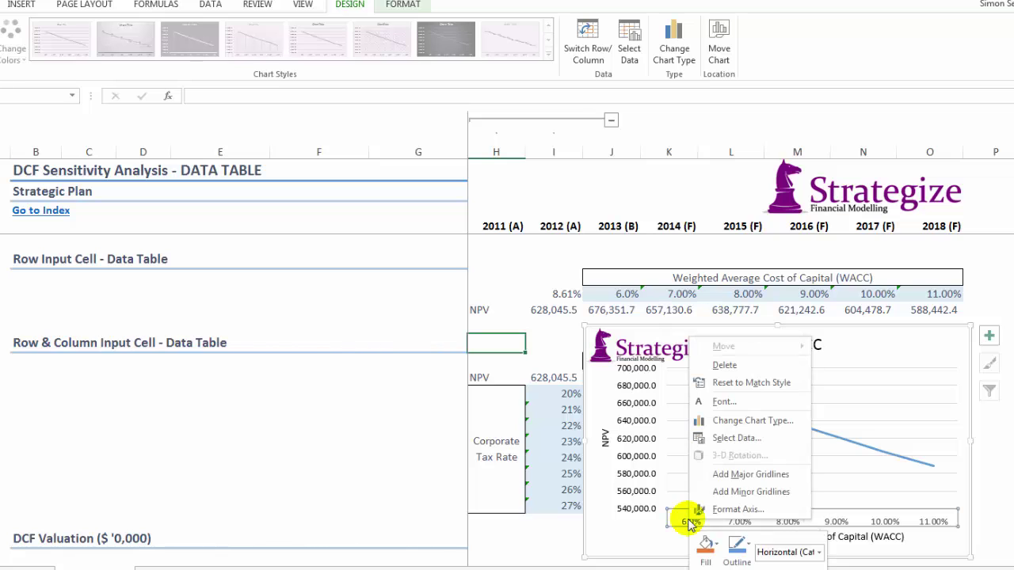
pyautogui.click(717, 402)
pyautogui.click(397, 273)
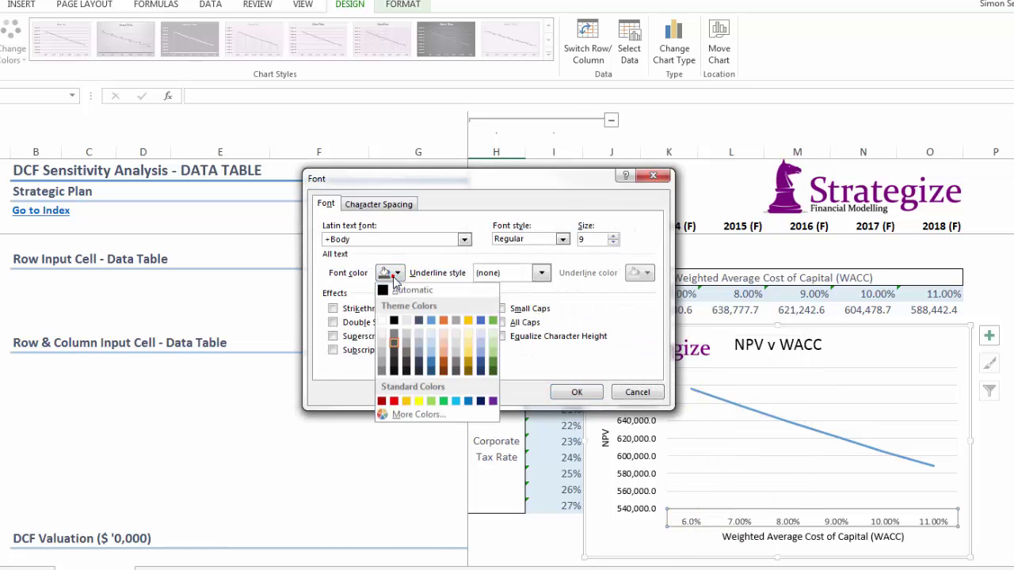
pyautogui.click(394, 327)
pyautogui.click(561, 391)
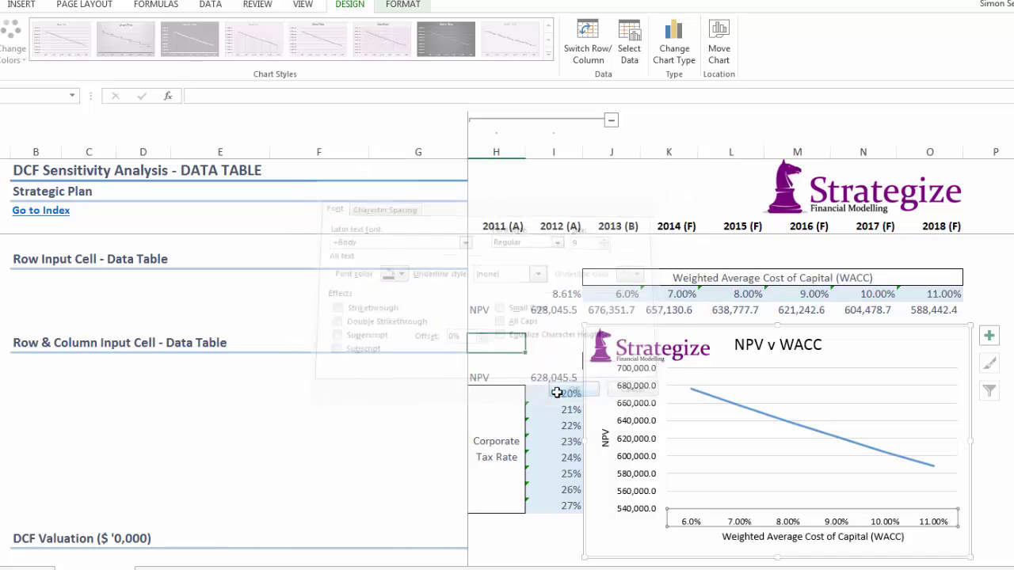
# Set the shape fill and outline of the chart's NPV line series to red.
pyautogui.click(551, 509)
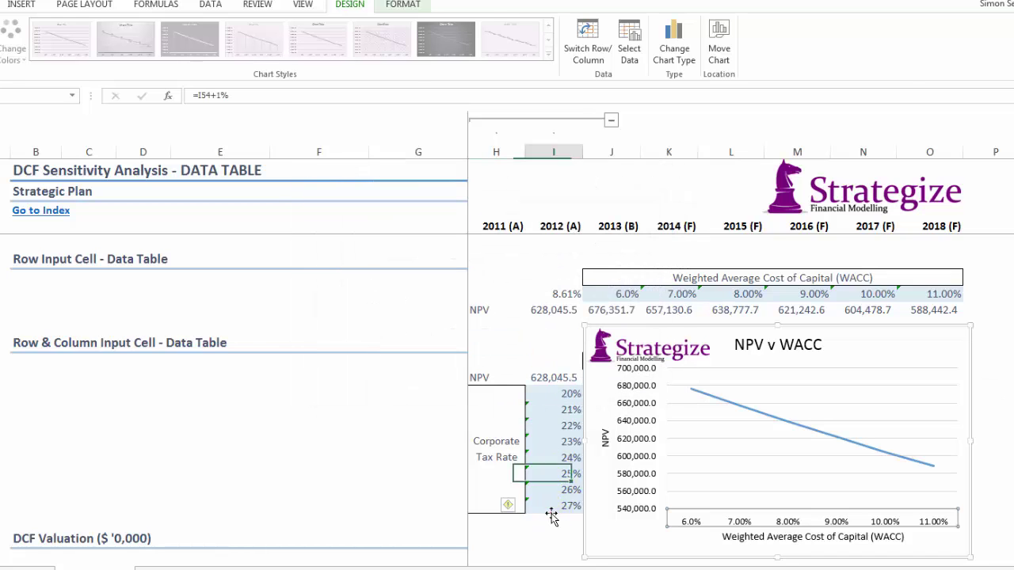
pyautogui.click(753, 409)
pyautogui.click(402, 6)
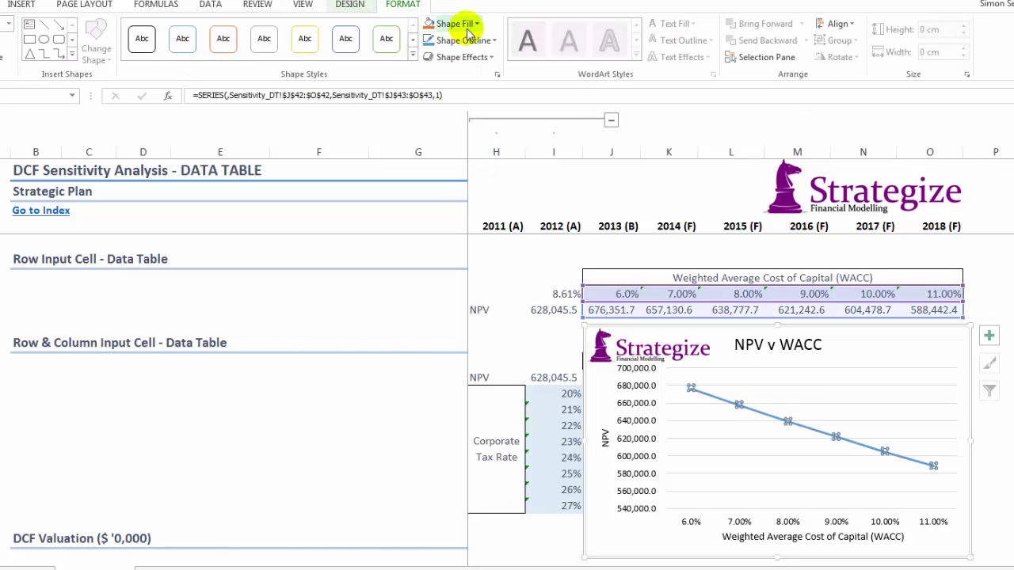
pyautogui.click(473, 24)
pyautogui.click(431, 154)
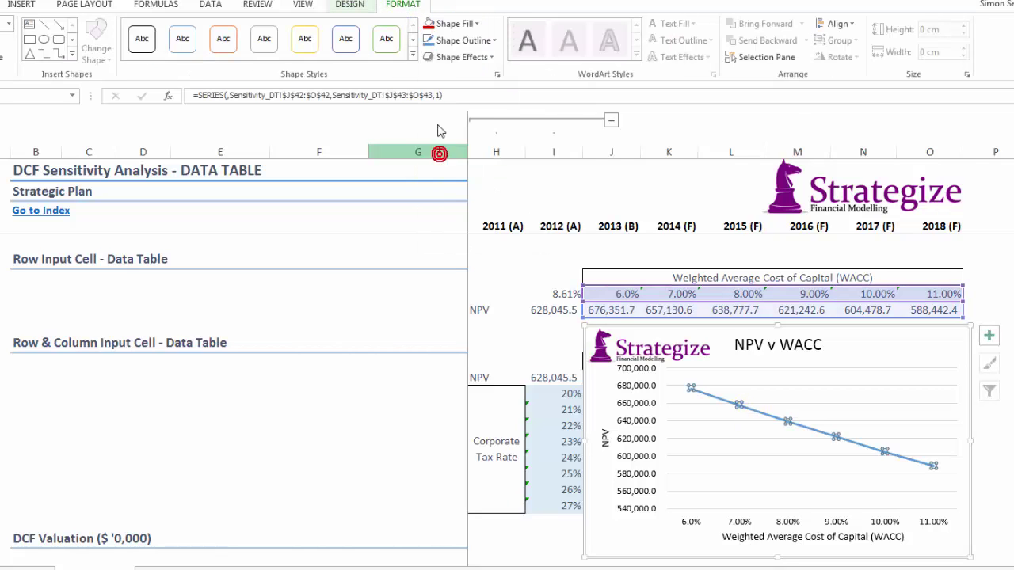
pyautogui.click(491, 41)
pyautogui.click(441, 168)
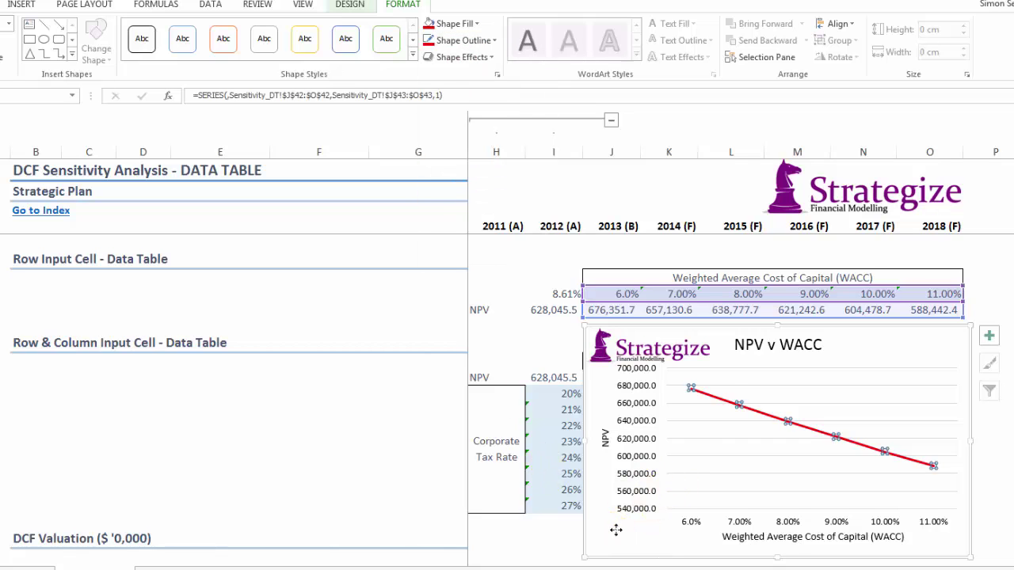
# Move the NPV v WACC chart to the empty area beside the data tables, starting at column P.
pyautogui.click(700, 530)
pyautogui.hscroll(2, 734, 341)
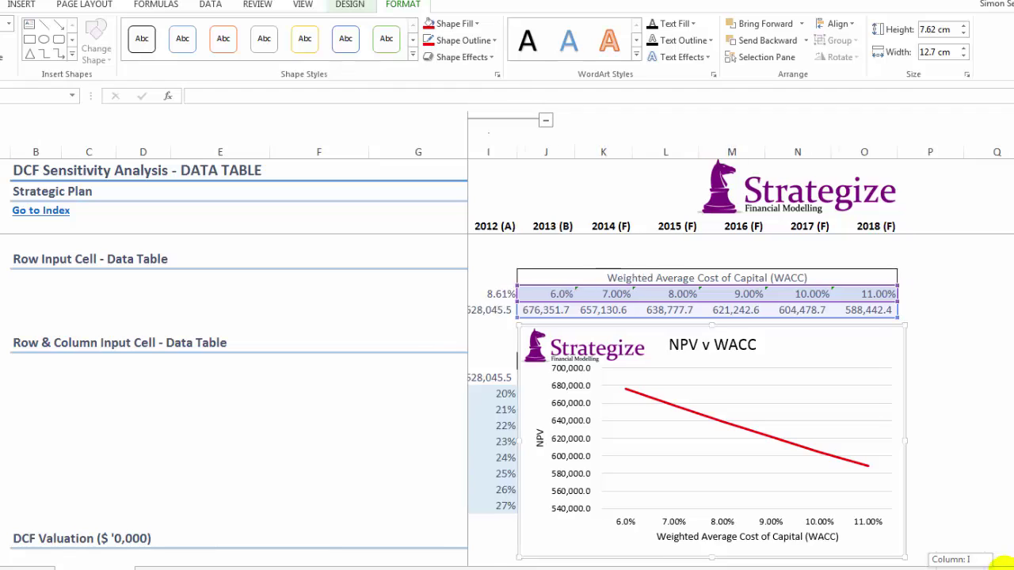
pyautogui.moveTo(818, 347); pyautogui.dragTo(1013, 305)
pyautogui.hotkey('ctrl', 'z')
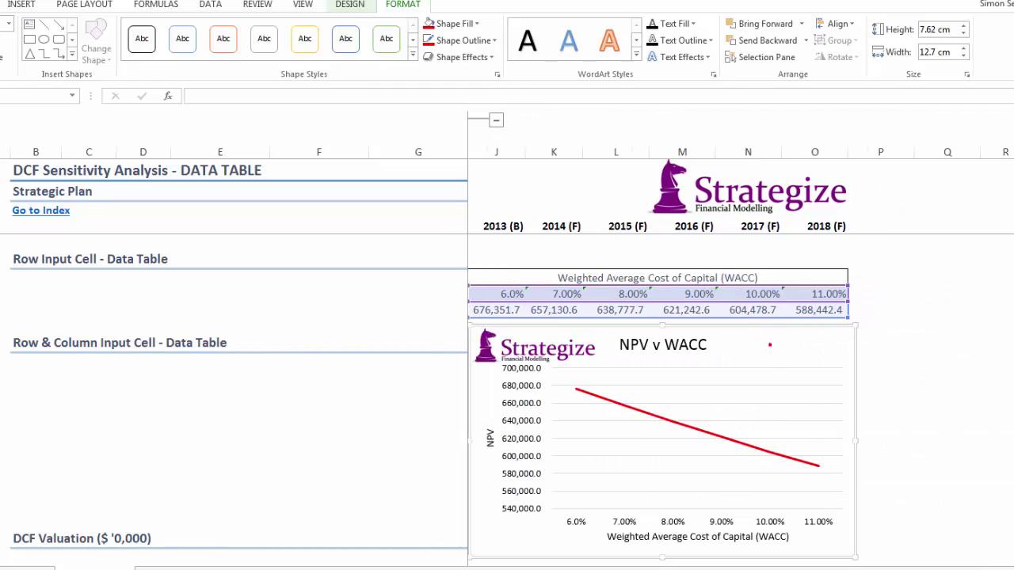
pyautogui.hotkey('ctrl', 'y')
pyautogui.hotkey('ctrl', 'z')
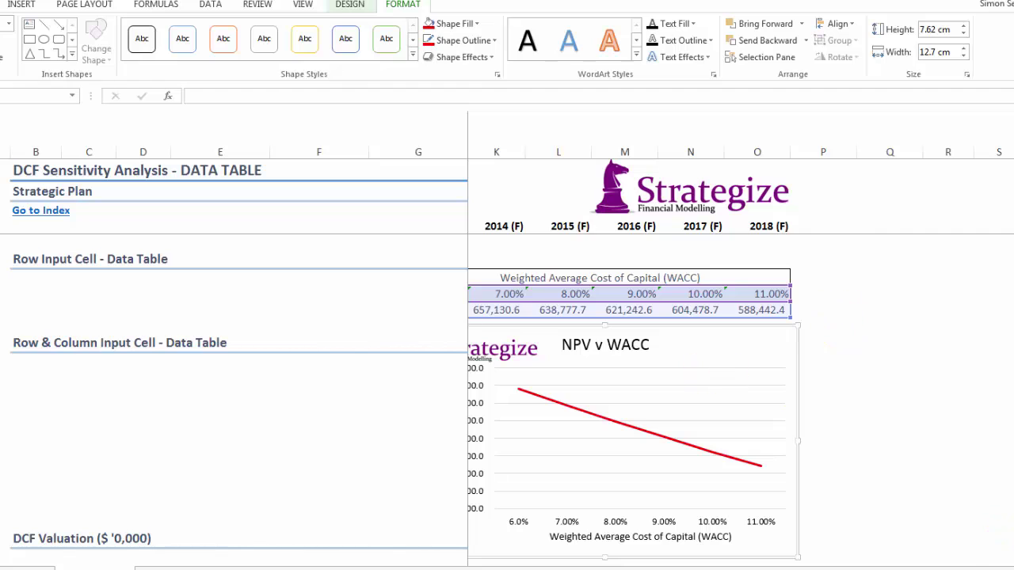
pyautogui.hscroll(3, 741, 357)
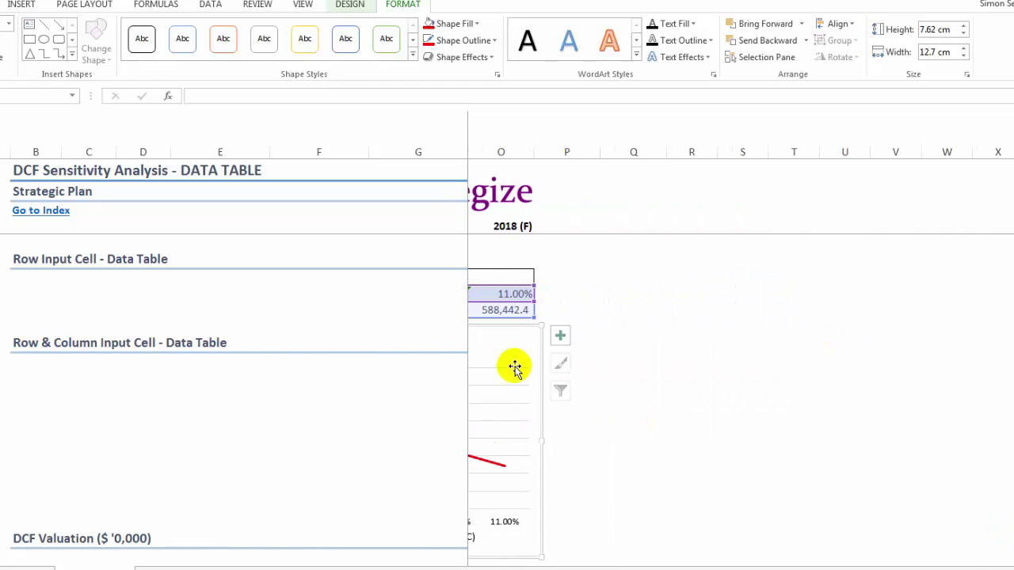
pyautogui.moveTo(503, 351); pyautogui.dragTo(916, 293)
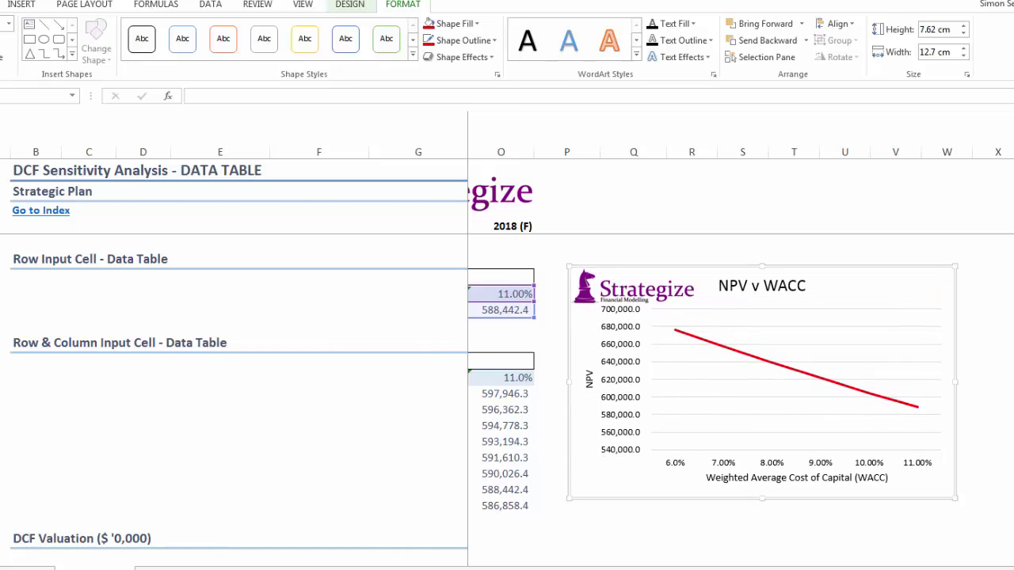
# Copy the NPV v WACC chart, switch to PowerPoint, paste it on slide 7 as Picture (Enhanced Metafile), and place it below the heading toward the slide's left side.
pyautogui.click(612, 473)
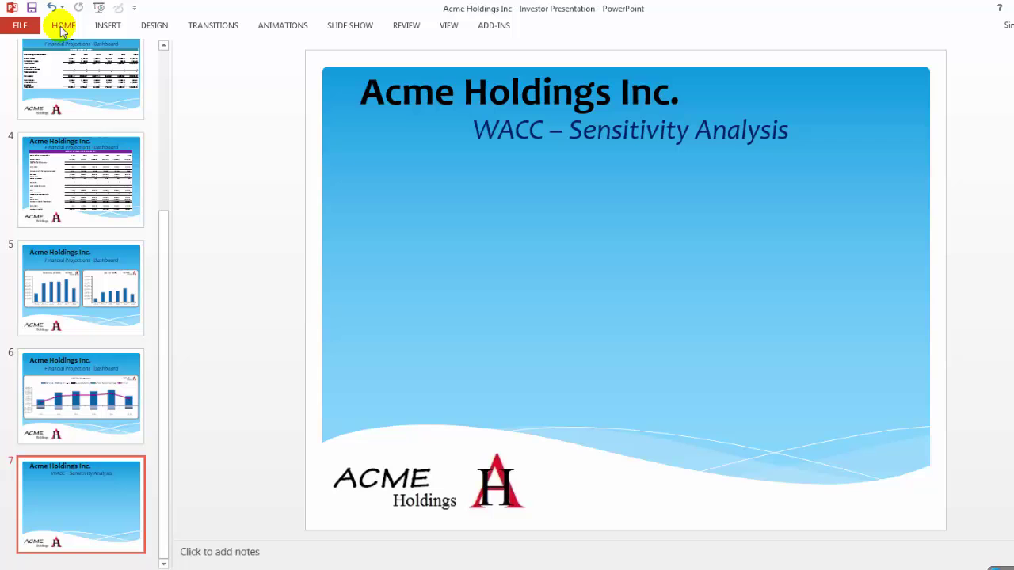
pyautogui.click(61, 28)
pyautogui.click(18, 77)
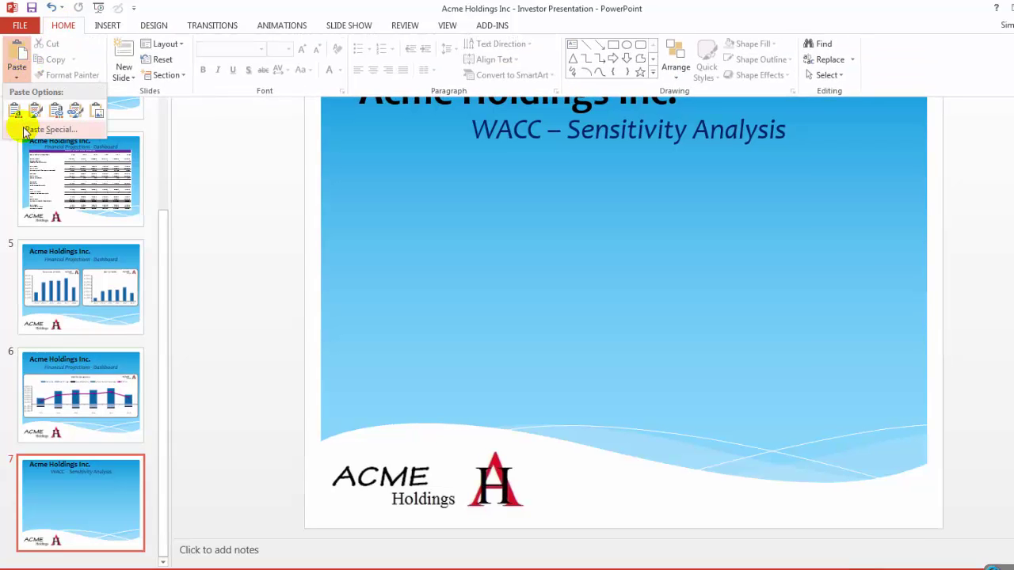
pyautogui.click(26, 126)
pyautogui.click(369, 273)
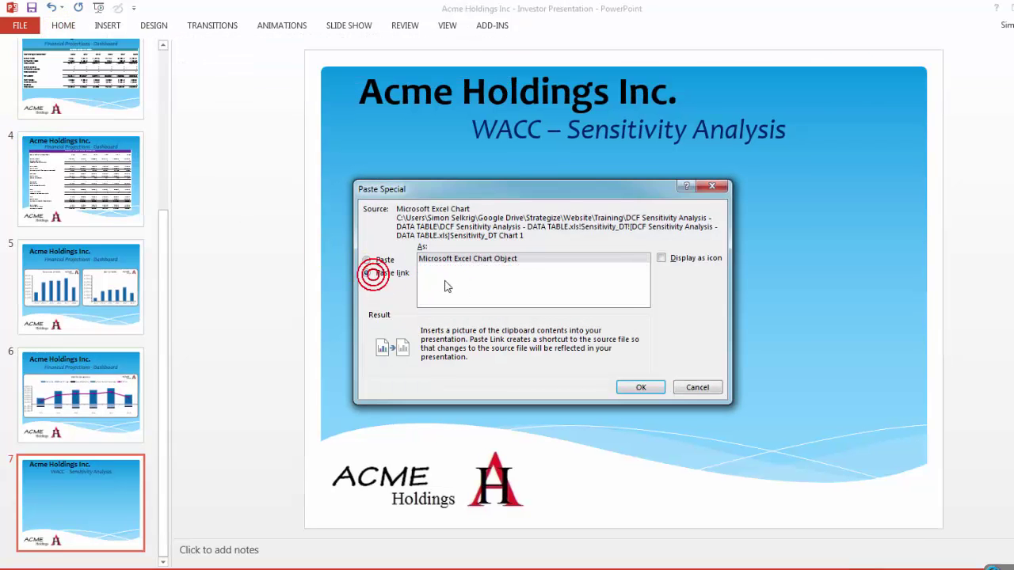
pyautogui.click(385, 261)
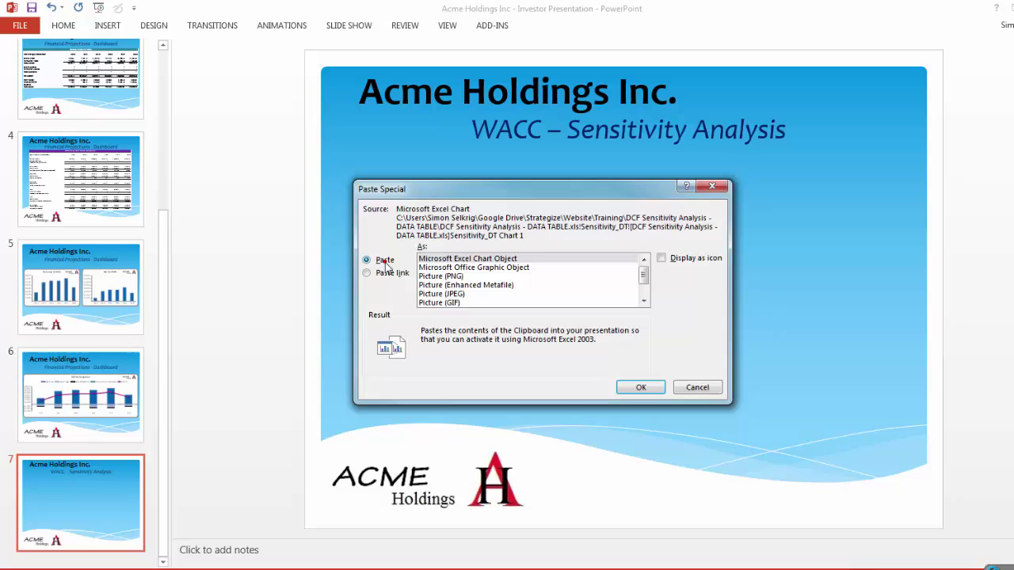
pyautogui.click(439, 286)
pyautogui.click(643, 388)
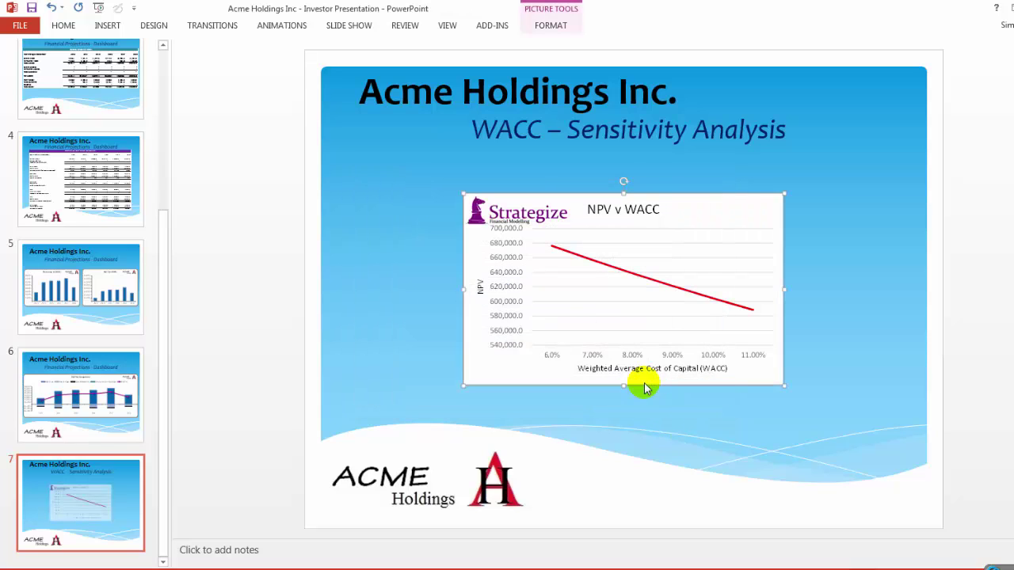
pyautogui.moveTo(582, 314); pyautogui.dragTo(442, 267)
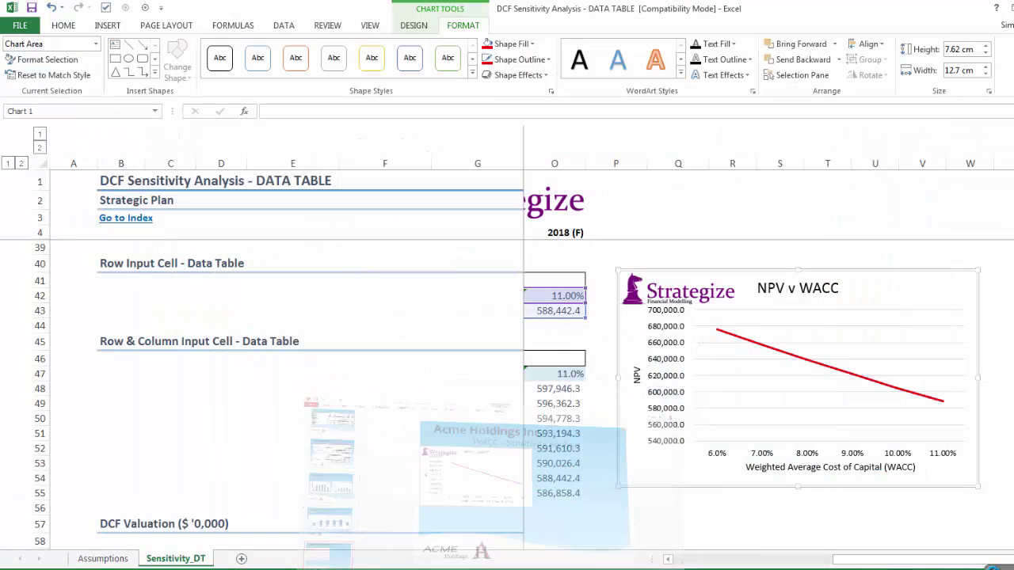
# Switch back to Excel, insert a line chart from the two-way data table range I48:O55, and move it slightly lower.
pyautogui.moveTo(872, 559); pyautogui.dragTo(640, 553)
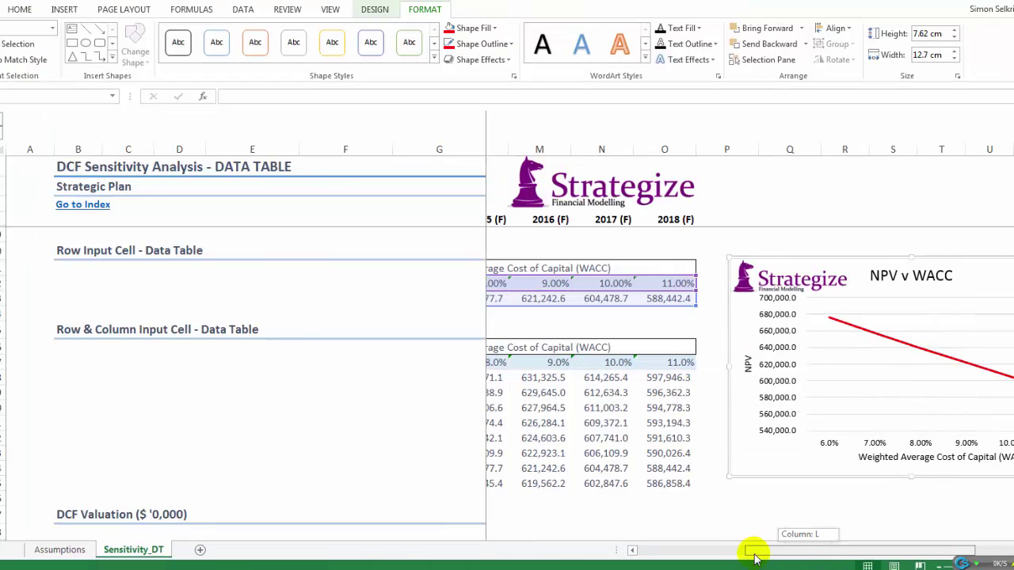
pyautogui.moveTo(568, 377); pyautogui.dragTo(923, 482)
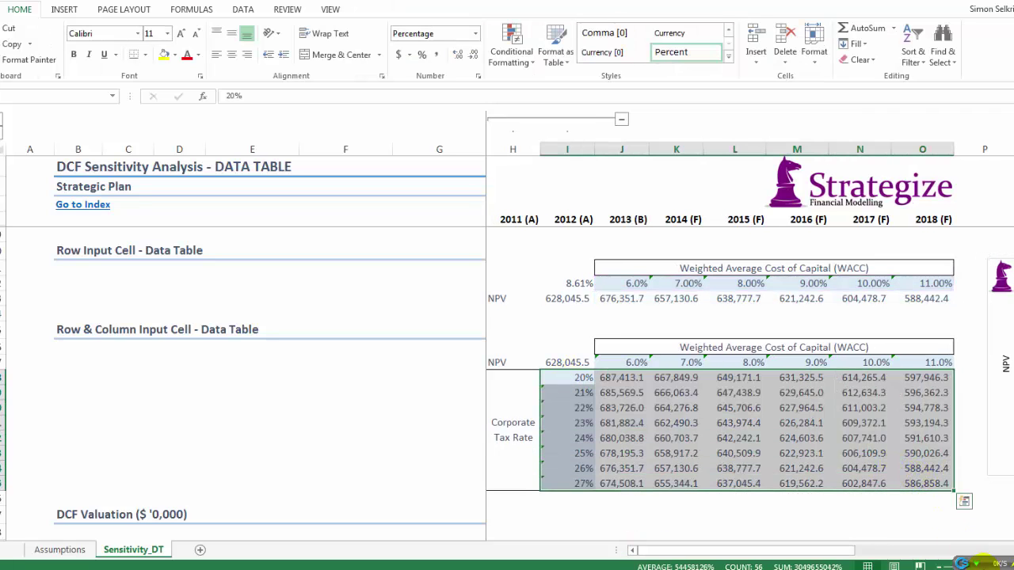
pyautogui.click(980, 564)
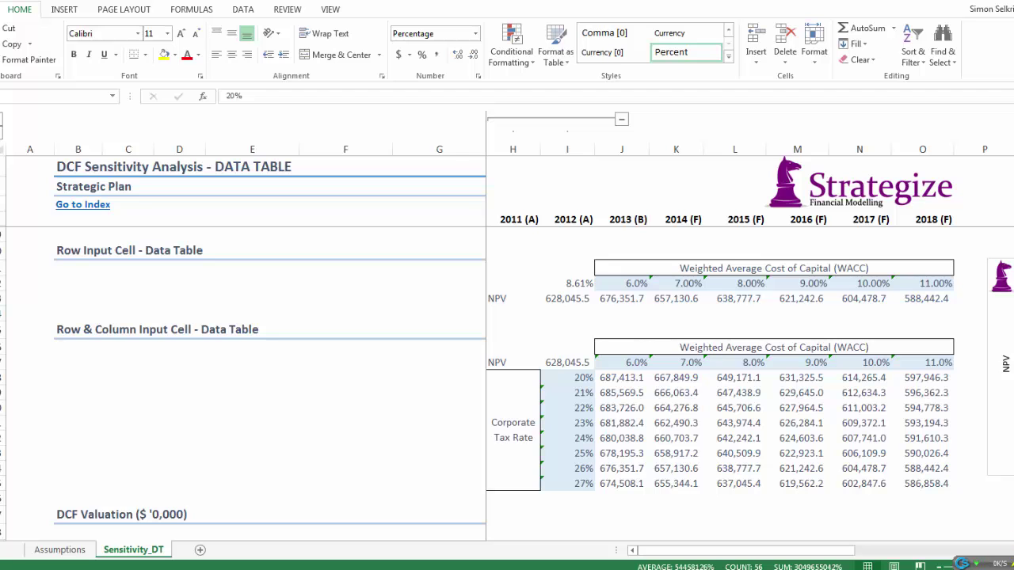
pyautogui.scroll(-2, 507, 389)
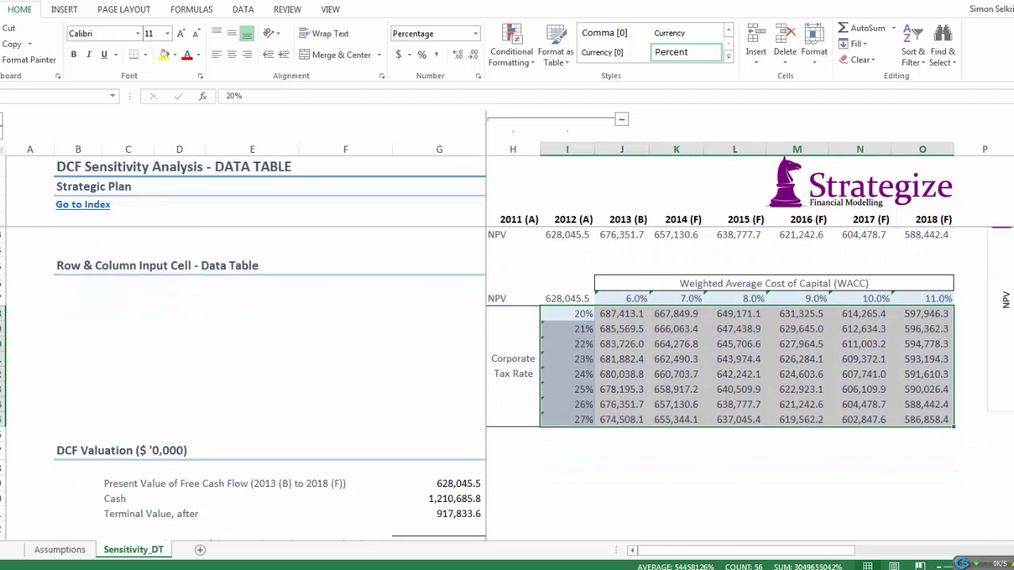
pyautogui.scroll(-2, 878, 317)
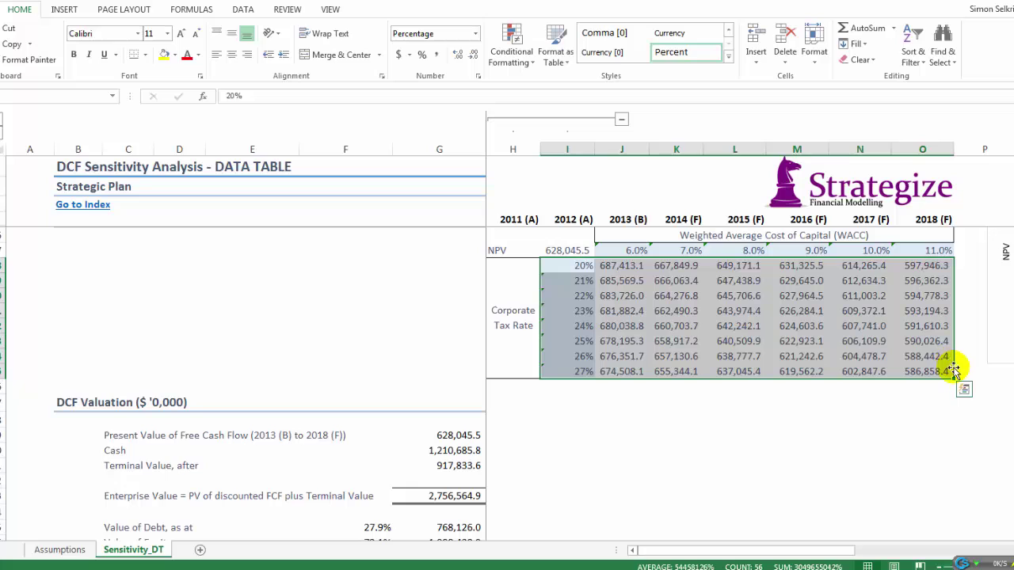
pyautogui.click(964, 389)
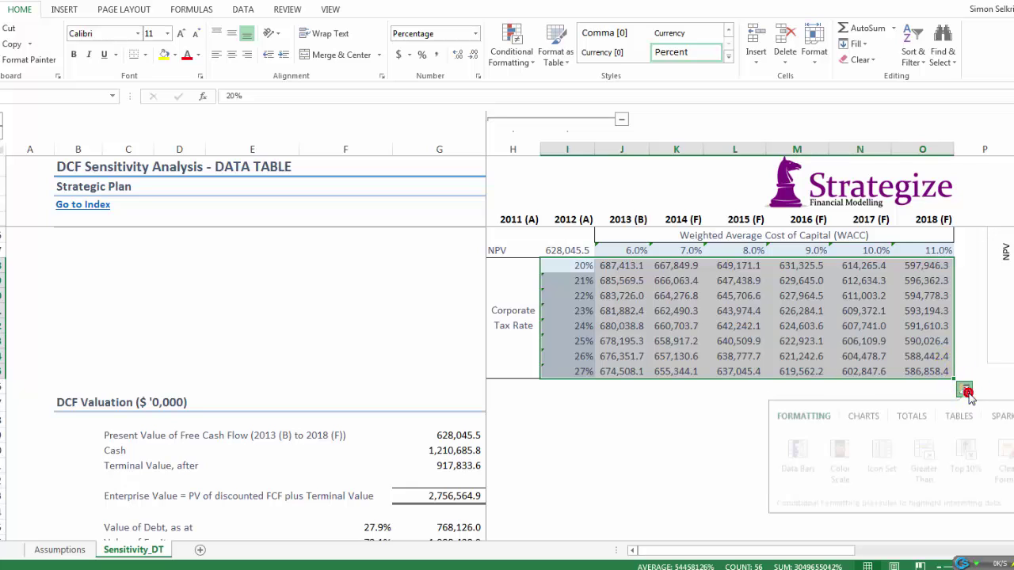
pyautogui.click(861, 420)
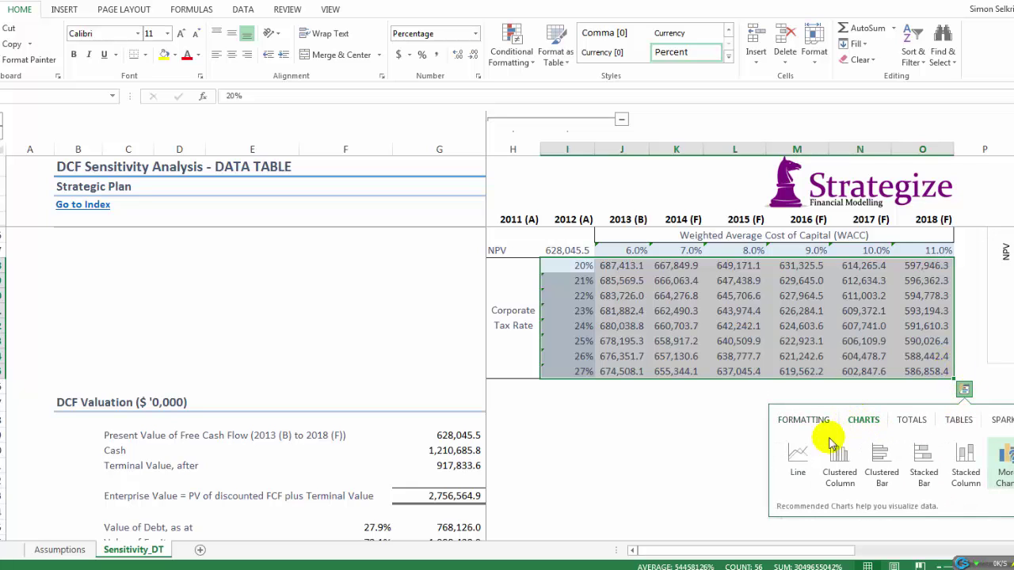
pyautogui.click(798, 452)
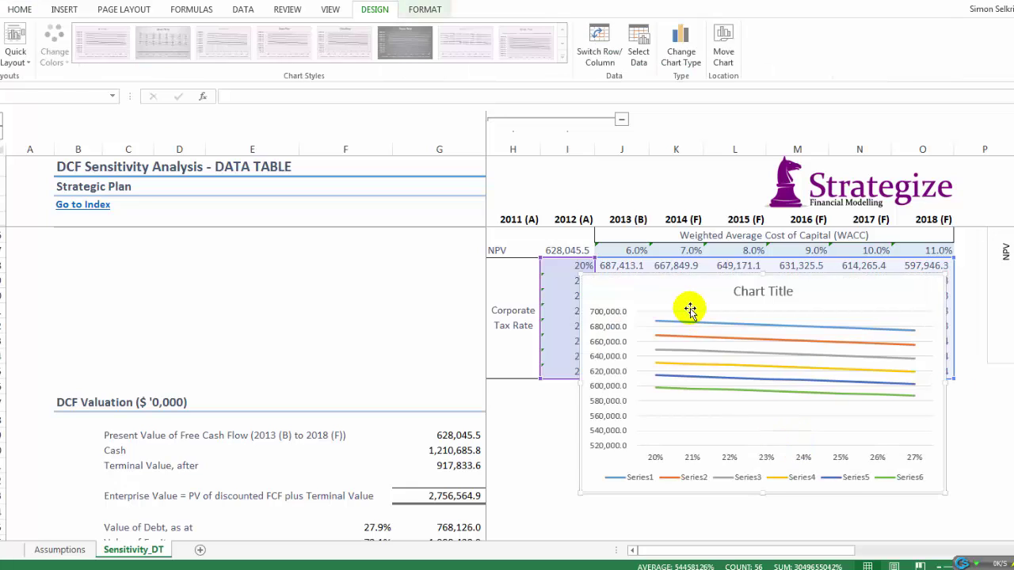
pyautogui.moveTo(661, 295); pyautogui.dragTo(653, 314)
pyautogui.moveTo(652, 317); pyautogui.dragTo(663, 333)
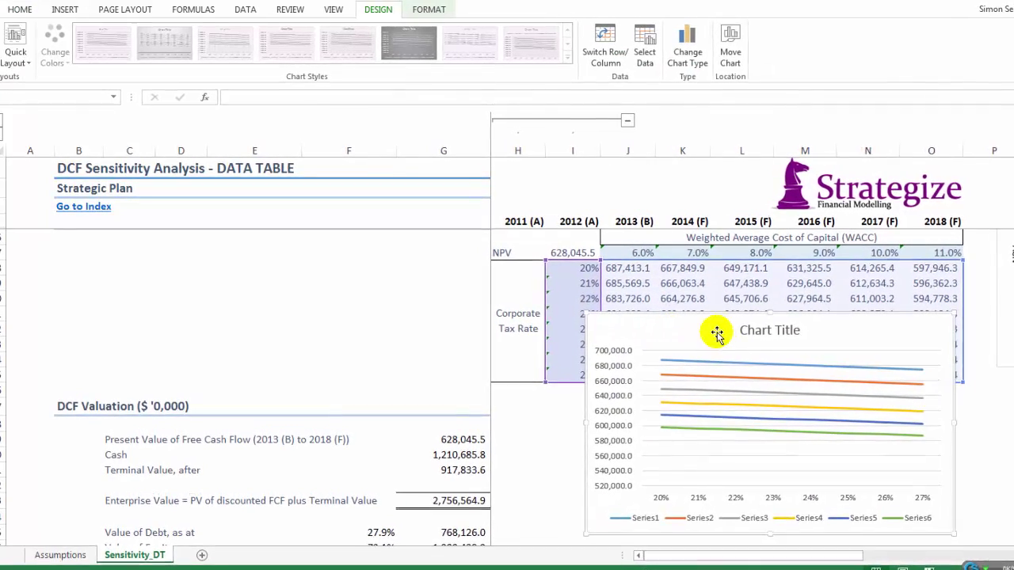
# Change the new line chart's title to "NPV v Corporate Tax Rate, based on WACC".
pyautogui.click(747, 331)
pyautogui.click(745, 331)
pyautogui.tripleClick(797, 338)
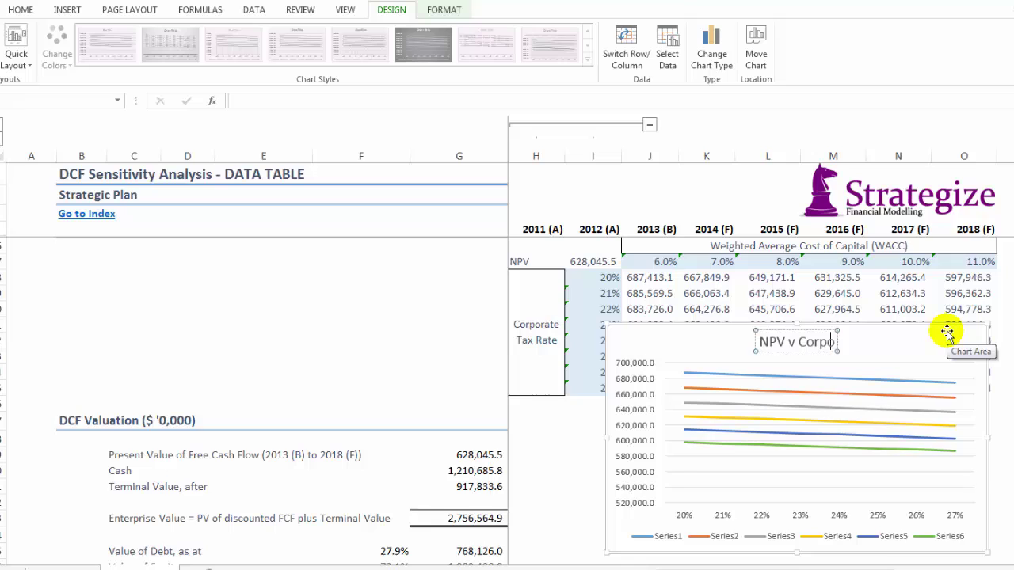
pyautogui.write('Tax')
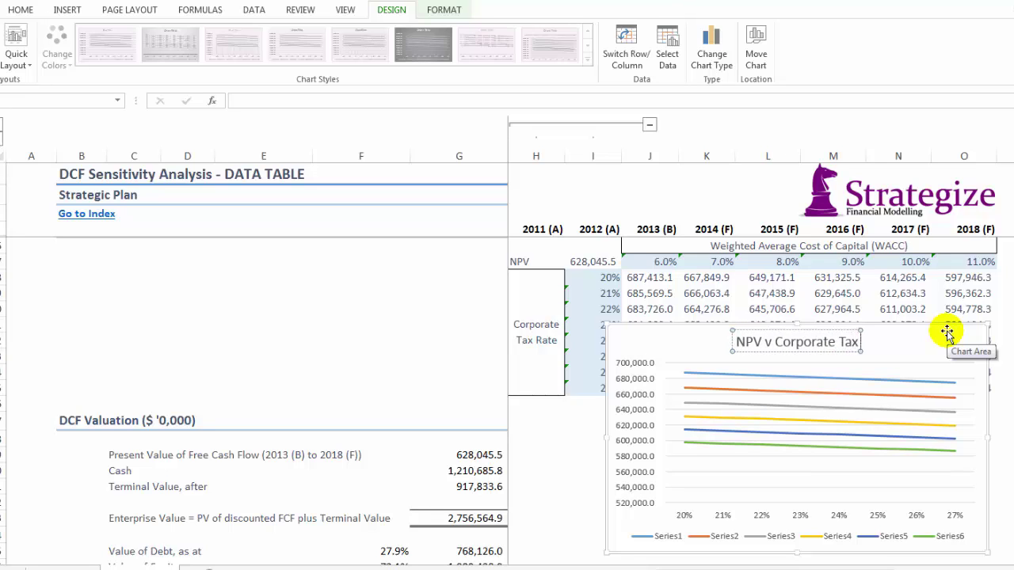
pyautogui.write(' Rate')
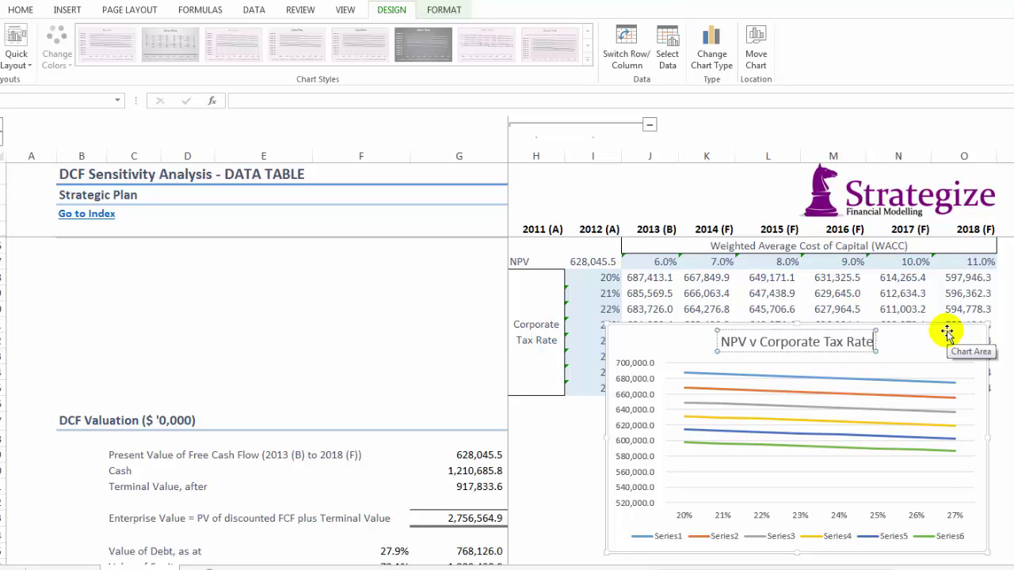
pyautogui.write(', bas')
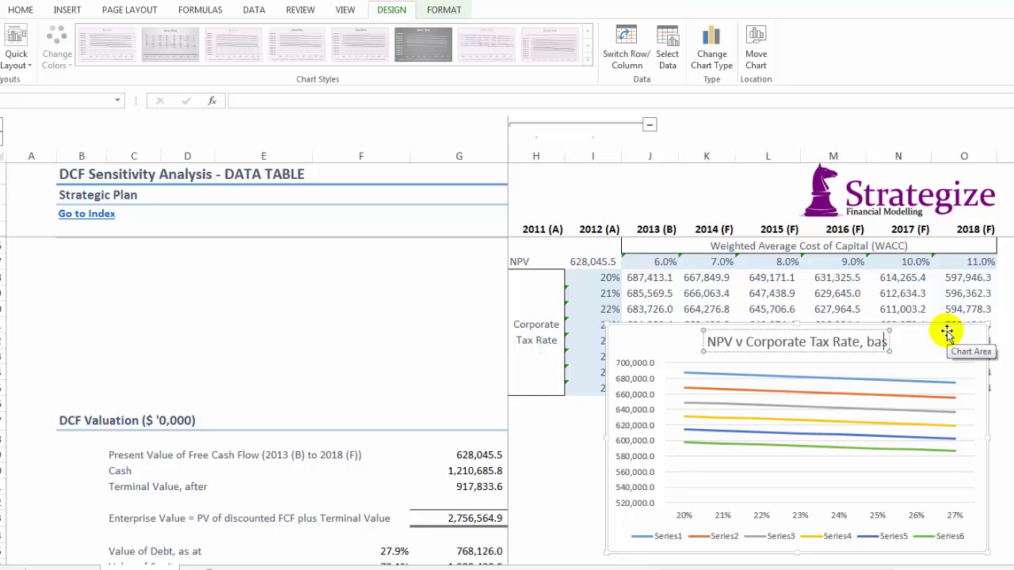
pyautogui.write('ed on WACC')
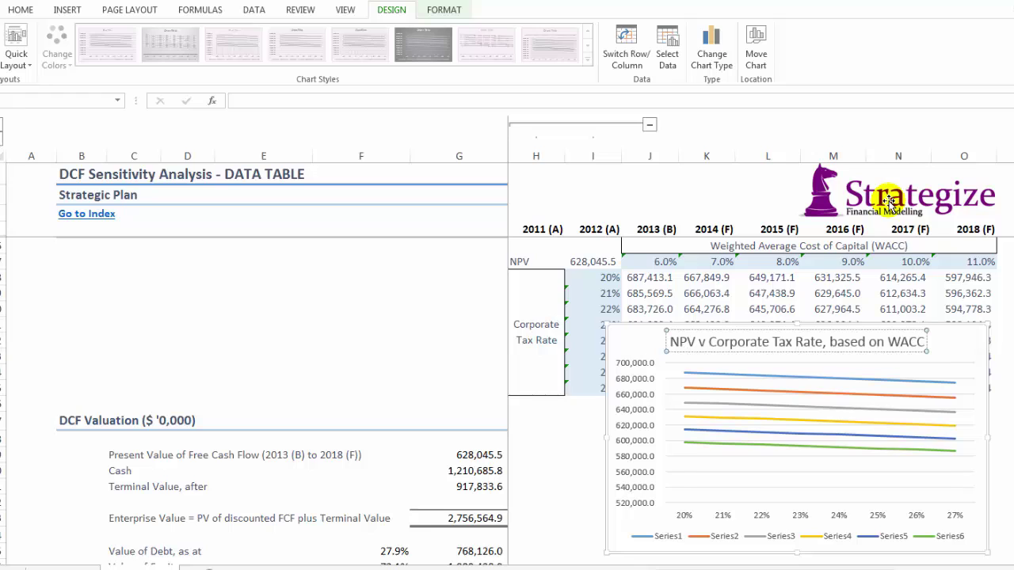
pyautogui.click(695, 470)
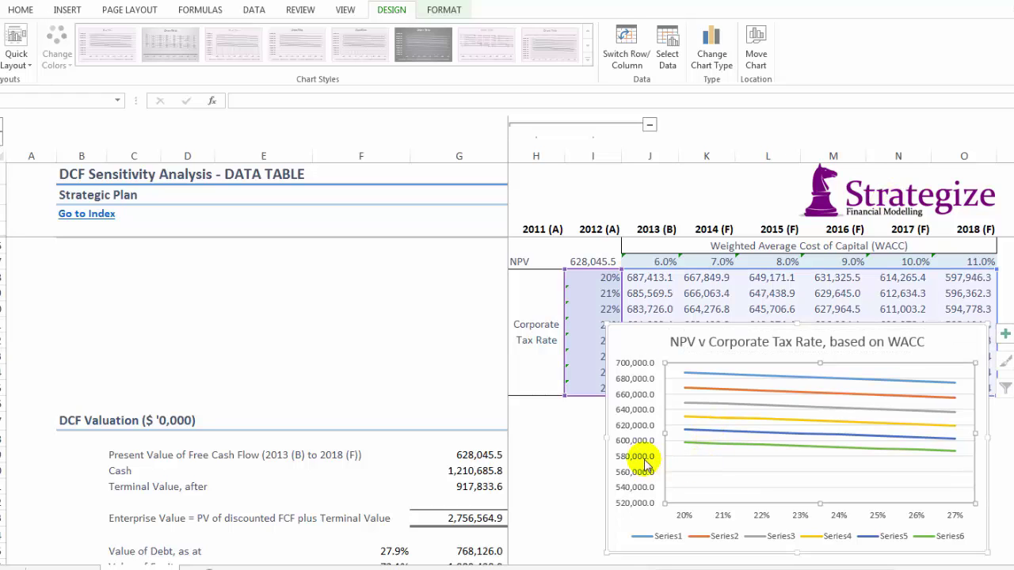
# Set the font colour of the "NPV v Corporate Tax Rate, based on WACC" chart title to black.
pyautogui.click(702, 346)
pyautogui.rightClick(702, 347)
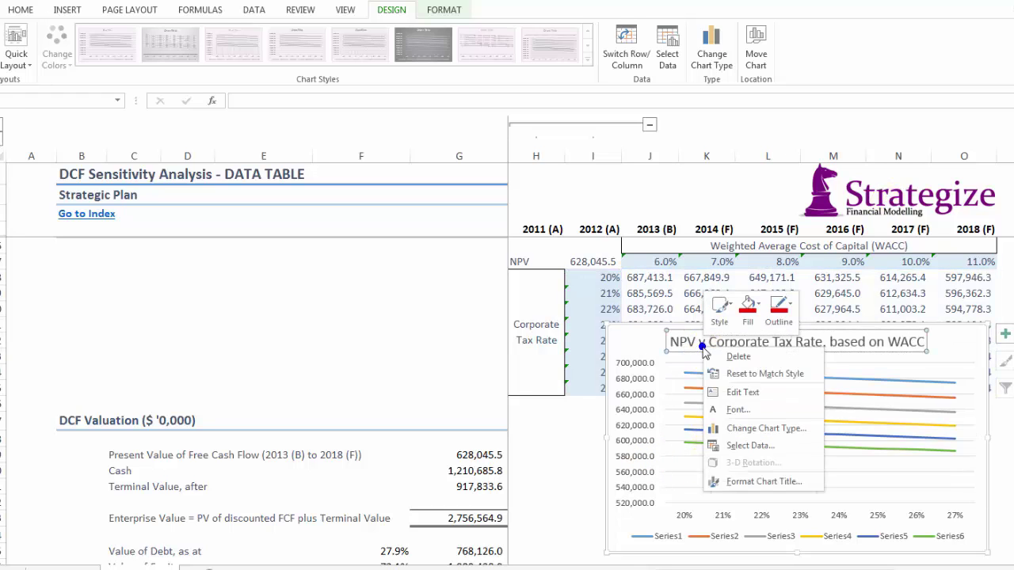
pyautogui.click(719, 404)
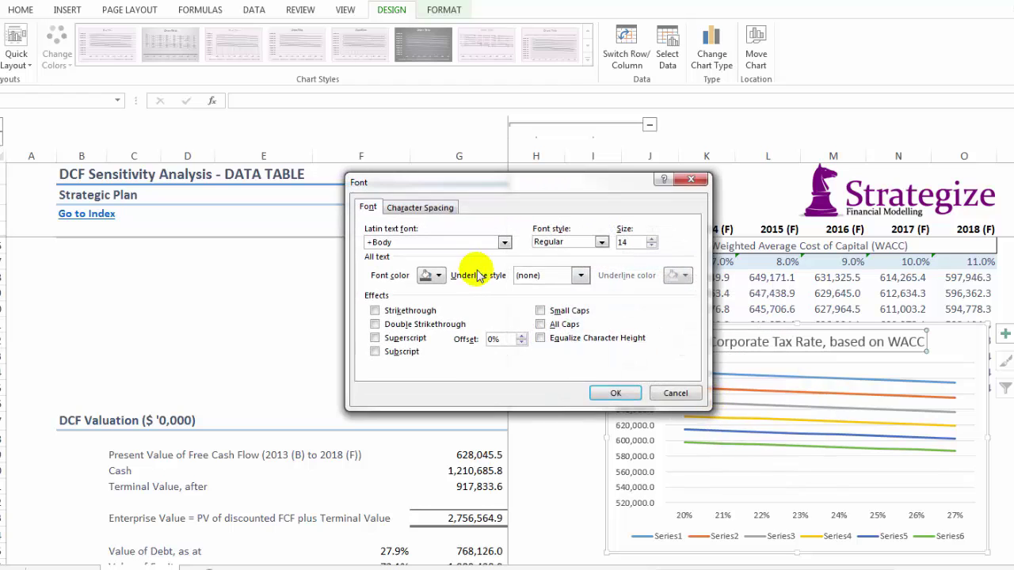
pyautogui.click(439, 275)
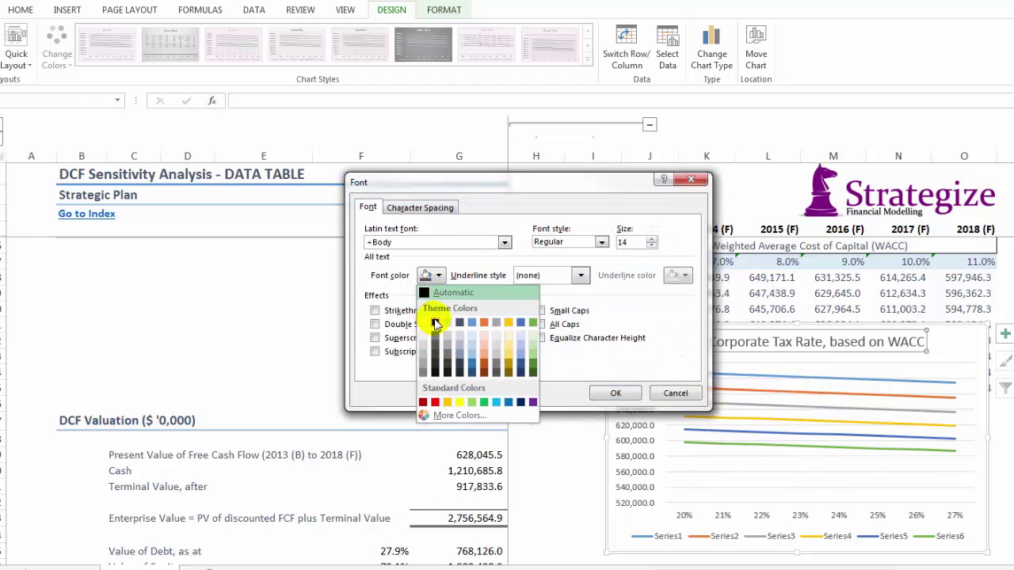
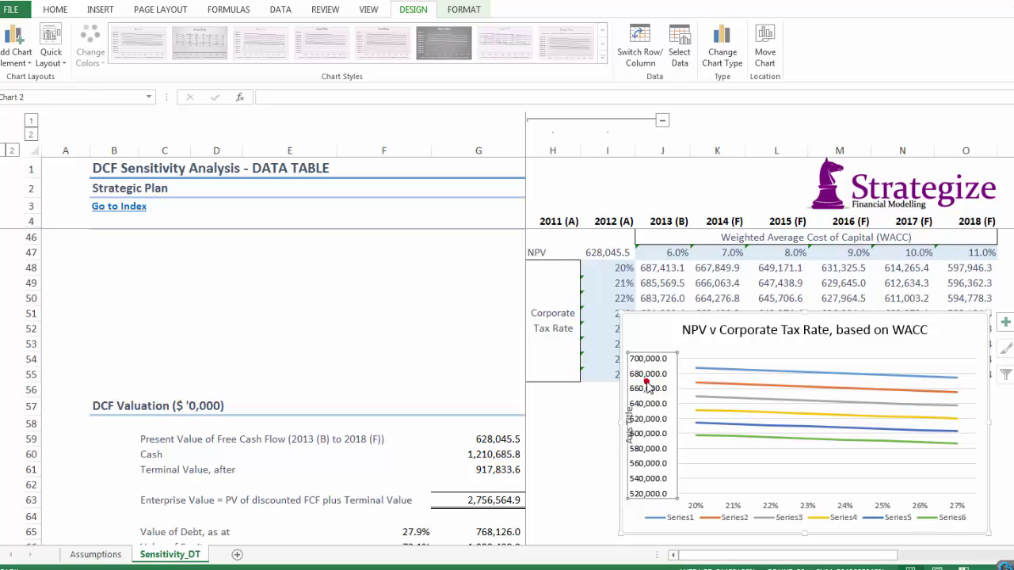
# Narrow the tax rate chart's plot area slightly from its left edge to clear the vertical axis title.
pyautogui.click(684, 419)
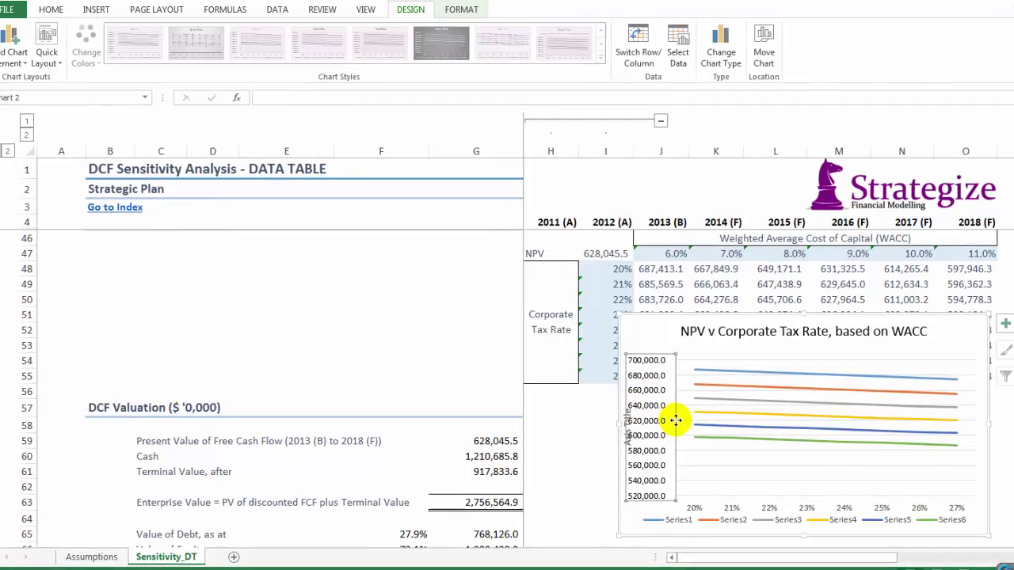
pyautogui.click(679, 431)
pyautogui.click(683, 379)
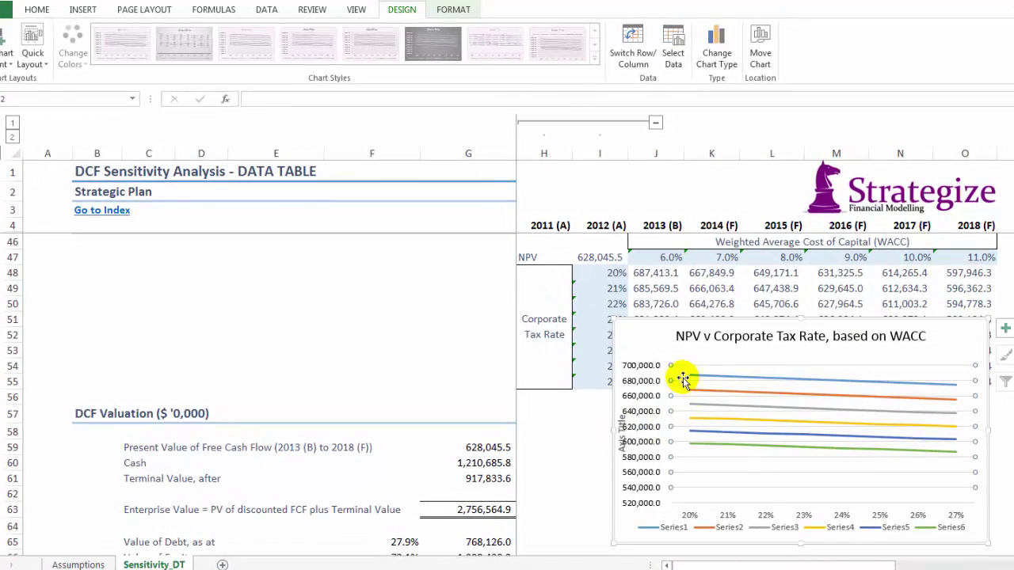
pyautogui.click(681, 377)
pyautogui.click(671, 438)
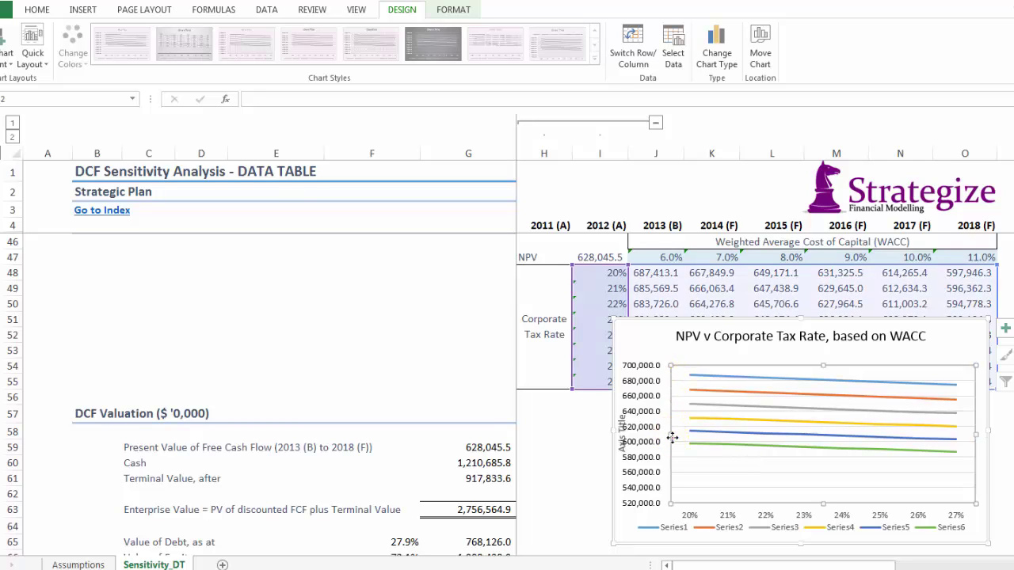
pyautogui.moveTo(674, 434); pyautogui.dragTo(682, 435)
# Change the tax rate chart's vertical axis title to "NPV".
pyautogui.click(623, 432)
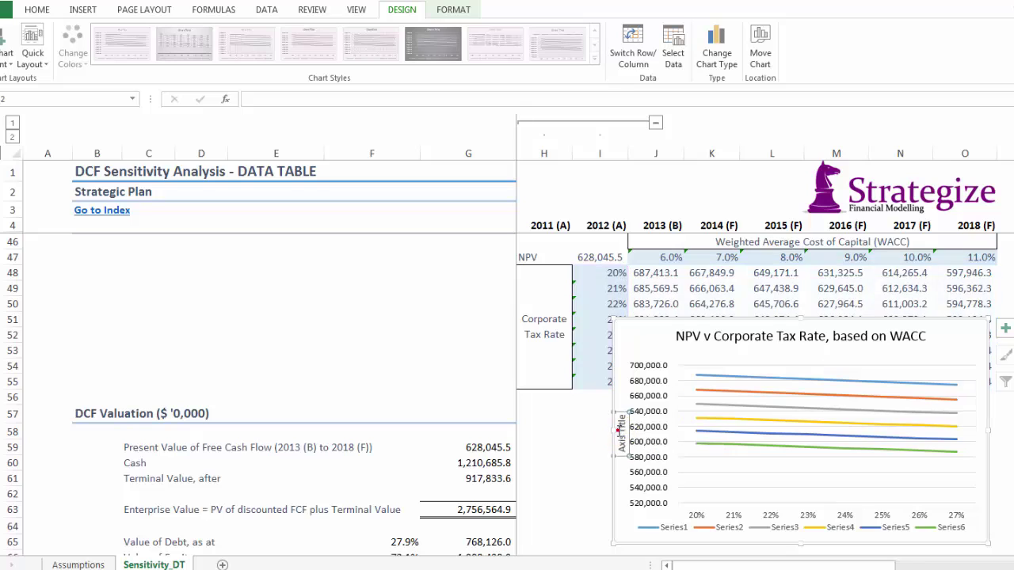
pyautogui.click(622, 432)
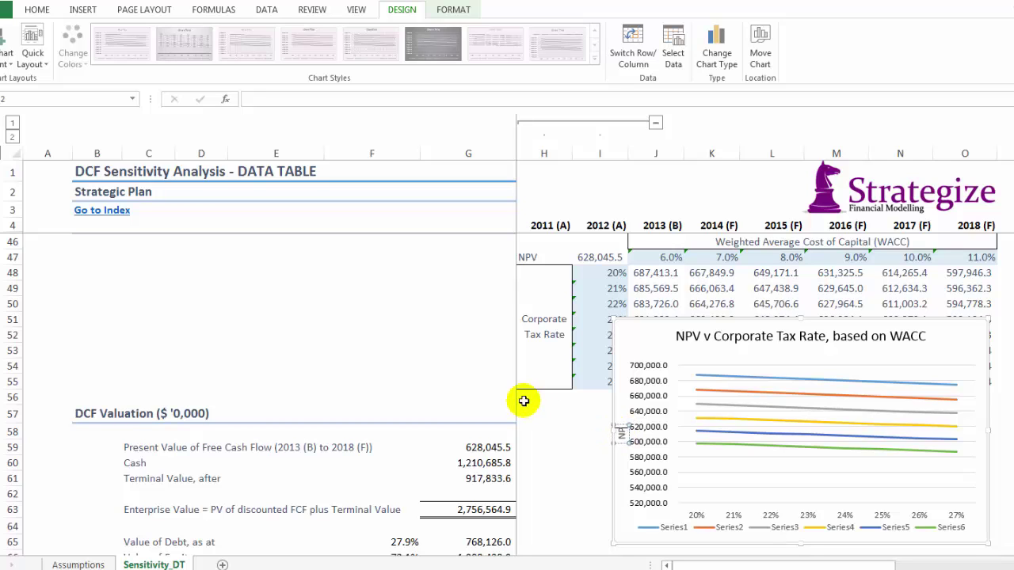
pyautogui.click(546, 446)
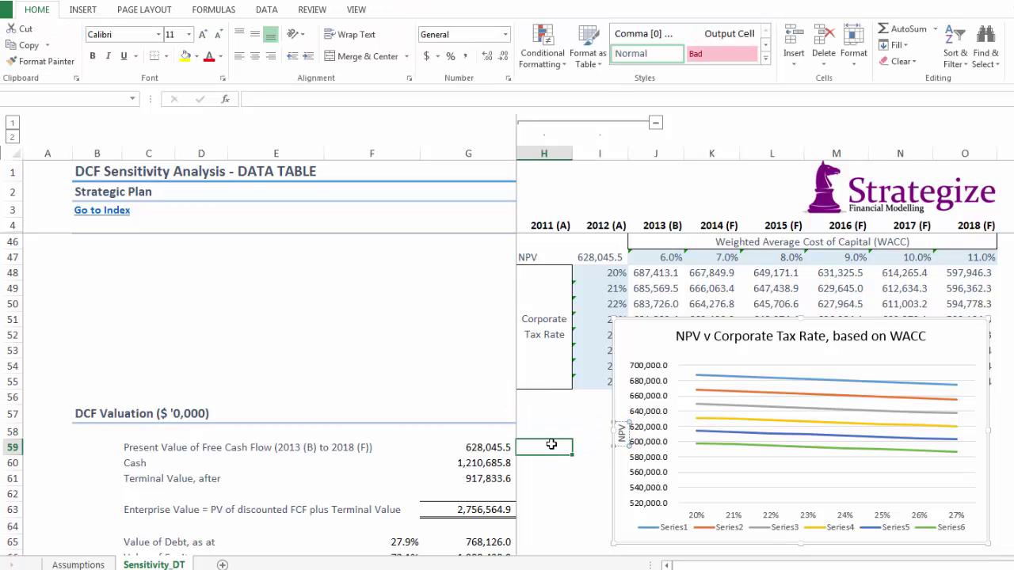
# Set the font colour of the tax rate chart's "NPV" vertical axis title to black.
pyautogui.click(622, 440)
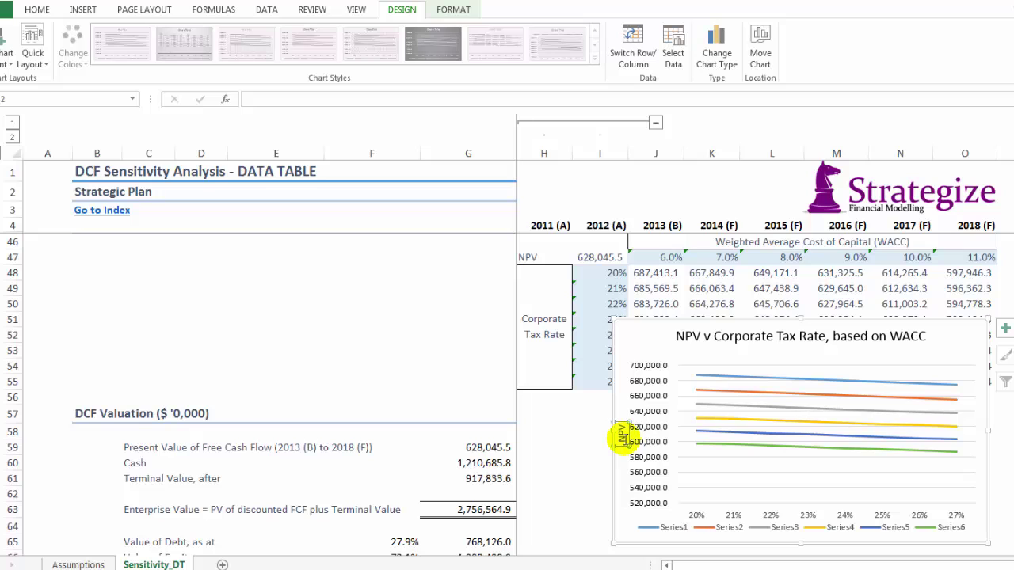
pyautogui.rightClick(622, 440)
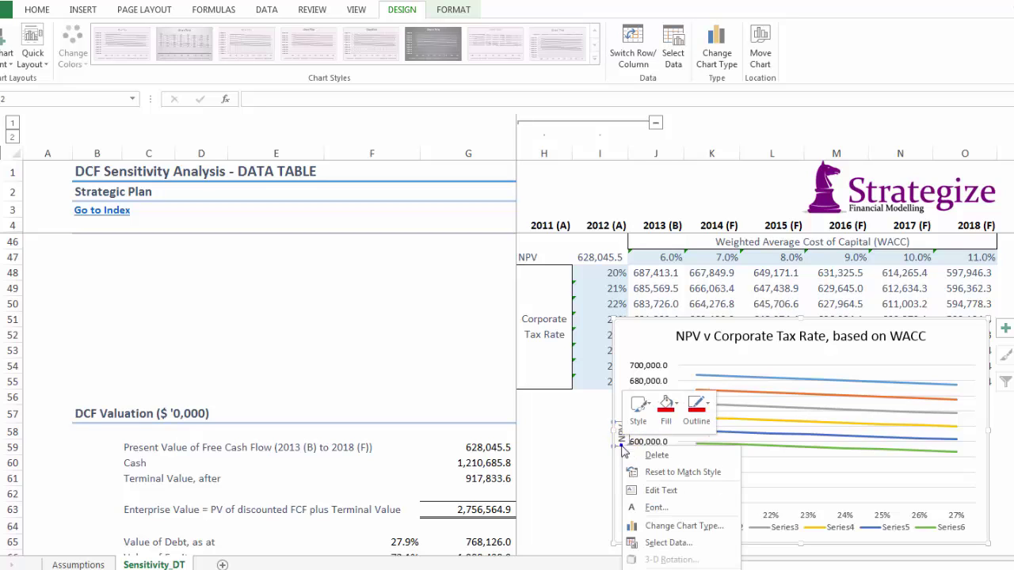
pyautogui.click(654, 508)
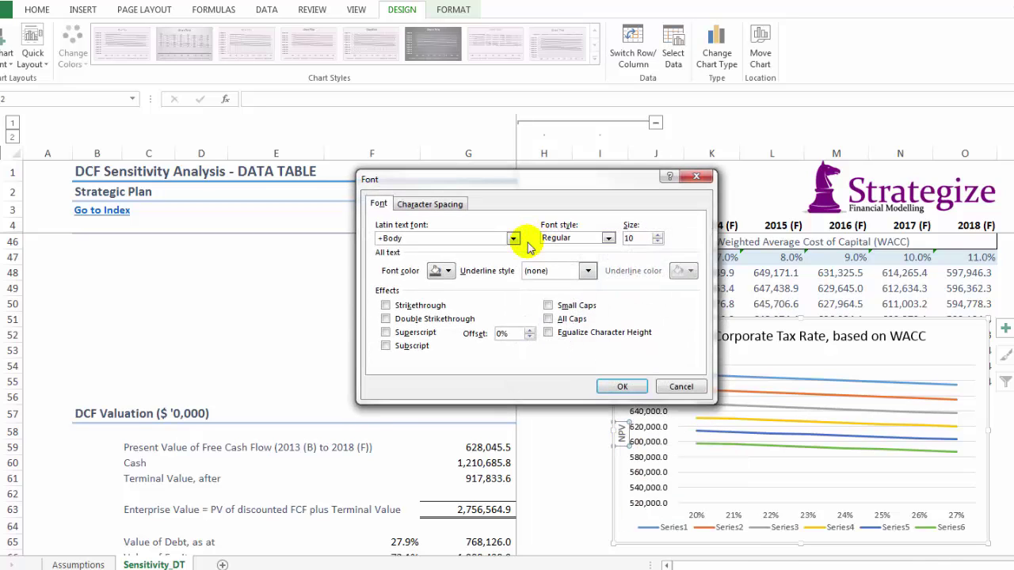
pyautogui.click(441, 270)
pyautogui.click(444, 319)
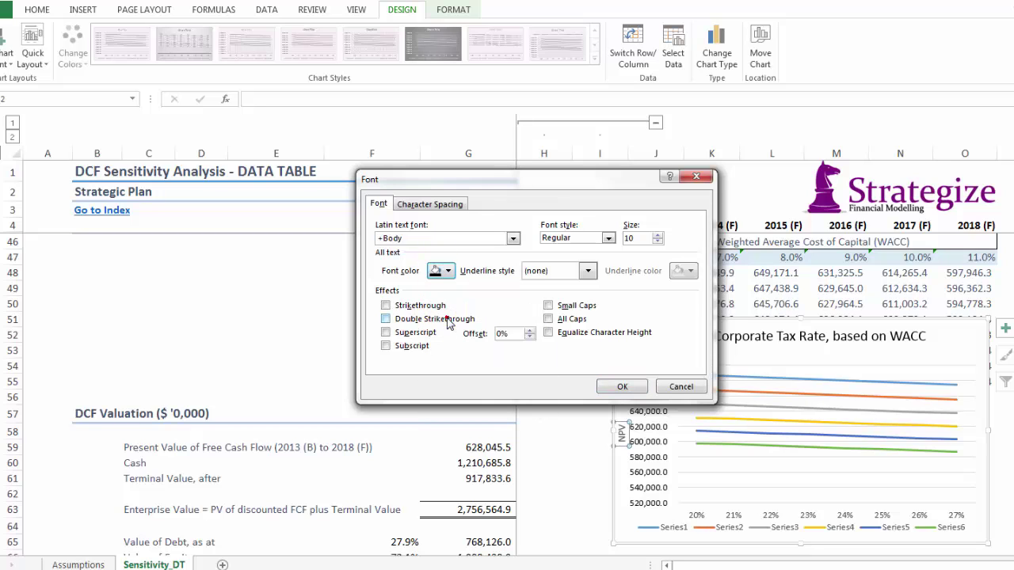
pyautogui.click(614, 387)
pyautogui.click(582, 477)
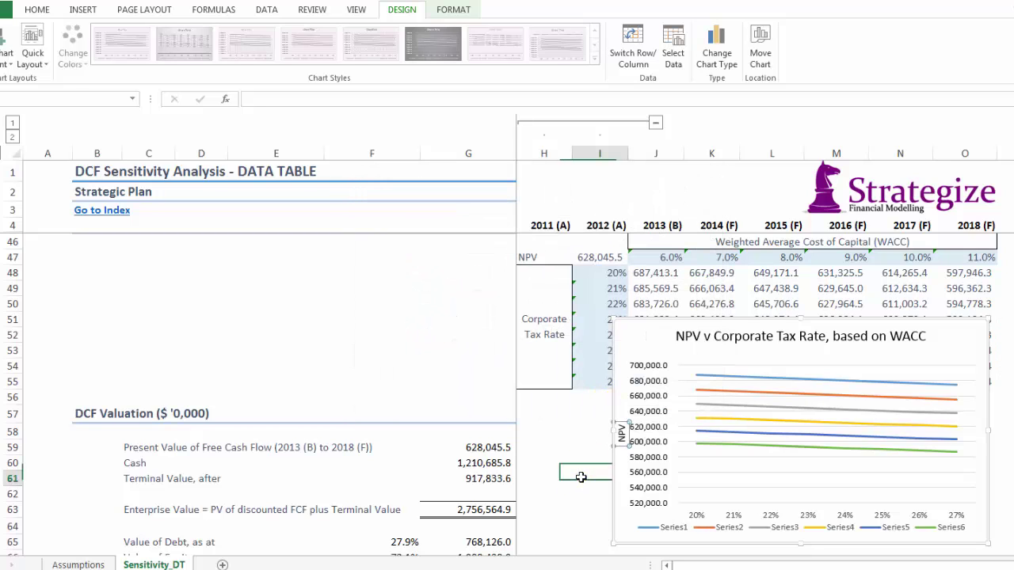
# Set the font colour of the tax rate labels along the chart's horizontal axis to black.
pyautogui.click(732, 515)
pyautogui.rightClick(736, 517)
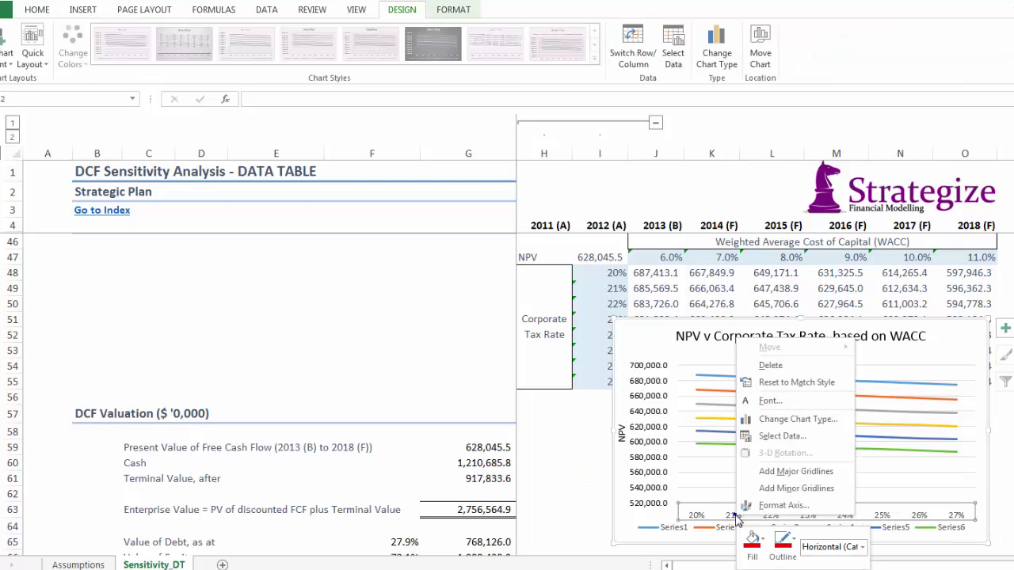
pyautogui.click(765, 401)
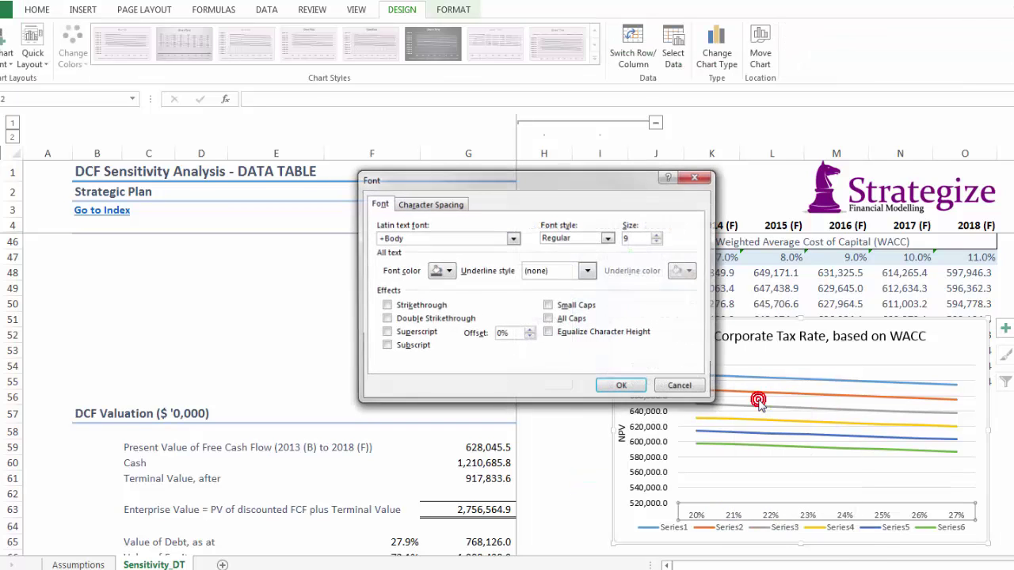
pyautogui.click(442, 271)
pyautogui.click(444, 318)
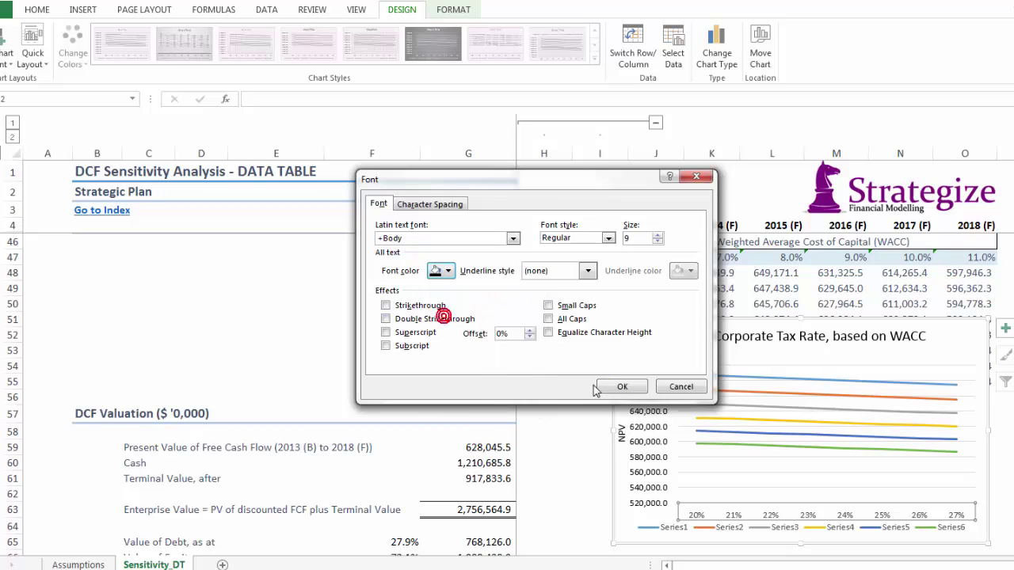
pyautogui.click(615, 387)
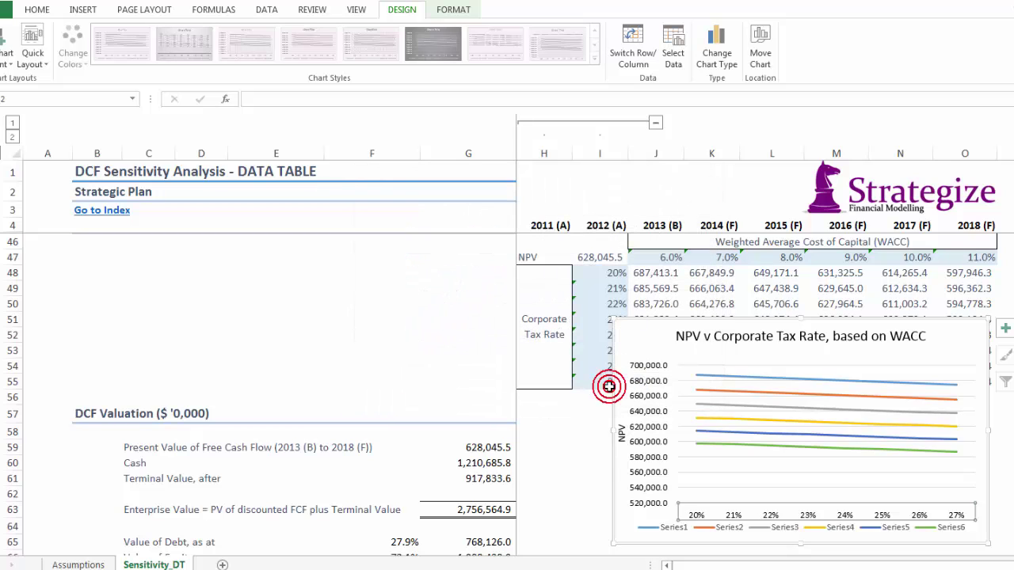
# Set the font colour of the tax rate chart's legend to black.
pyautogui.rightClick(677, 535)
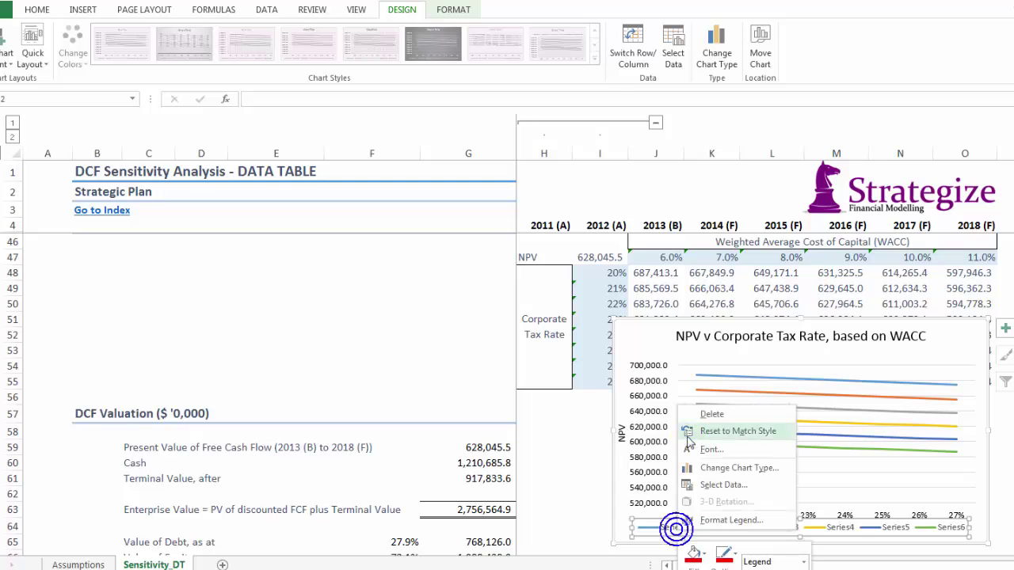
pyautogui.click(696, 458)
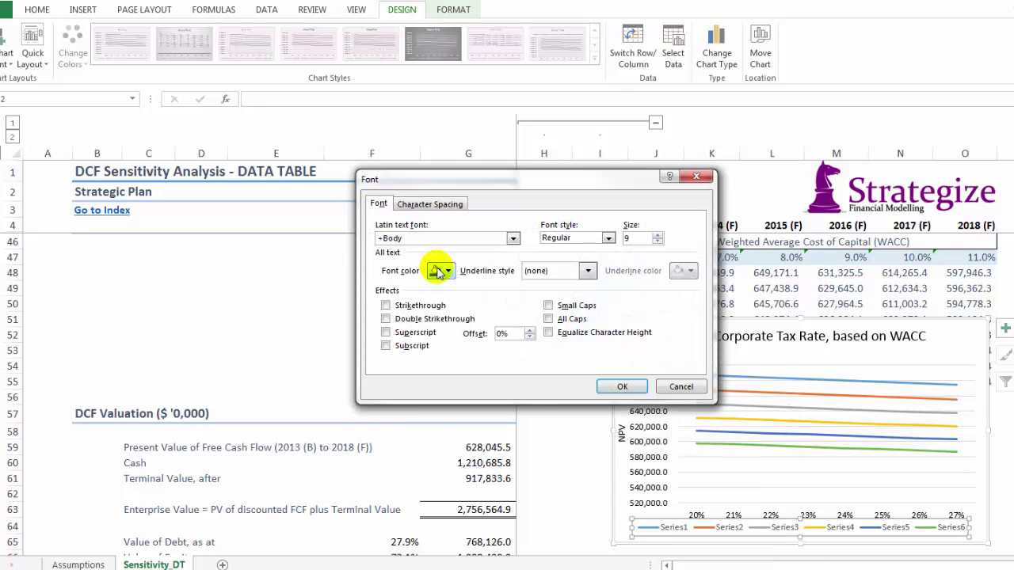
pyautogui.click(437, 271)
pyautogui.click(444, 316)
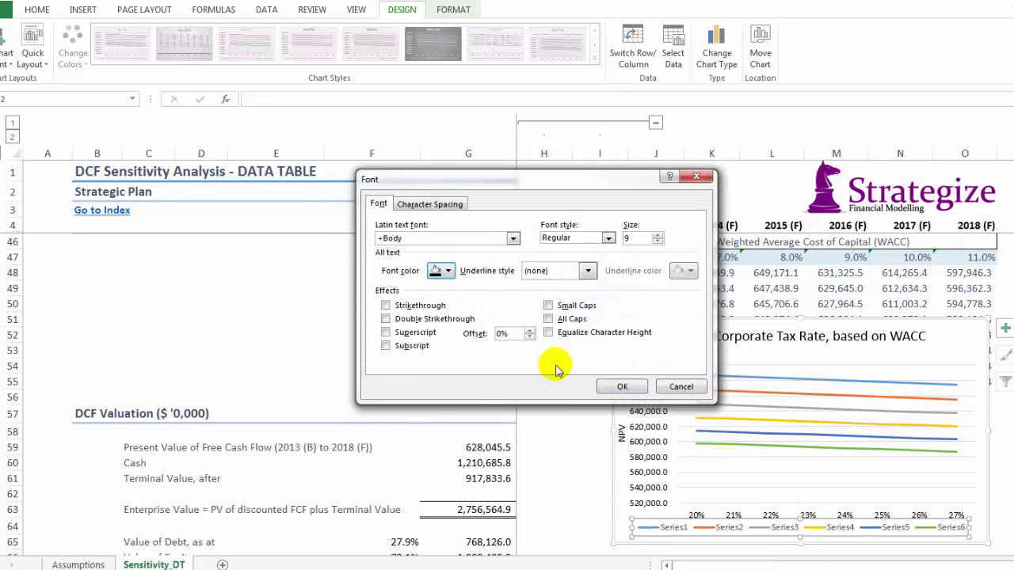
pyautogui.click(622, 387)
pyautogui.click(575, 434)
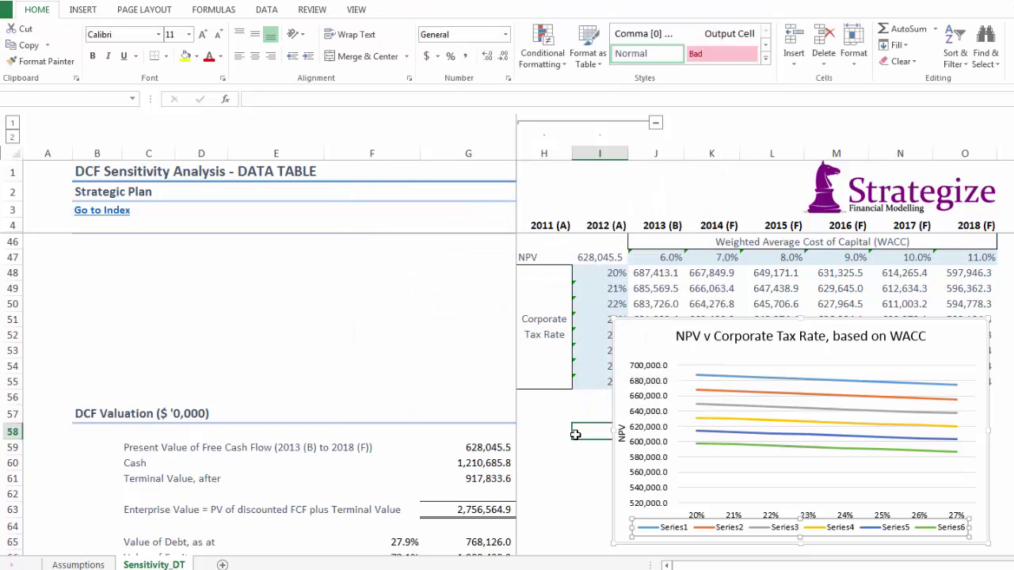
# Recolour the Series 6 line of the tax rate chart with a red outline.
pyautogui.click(710, 447)
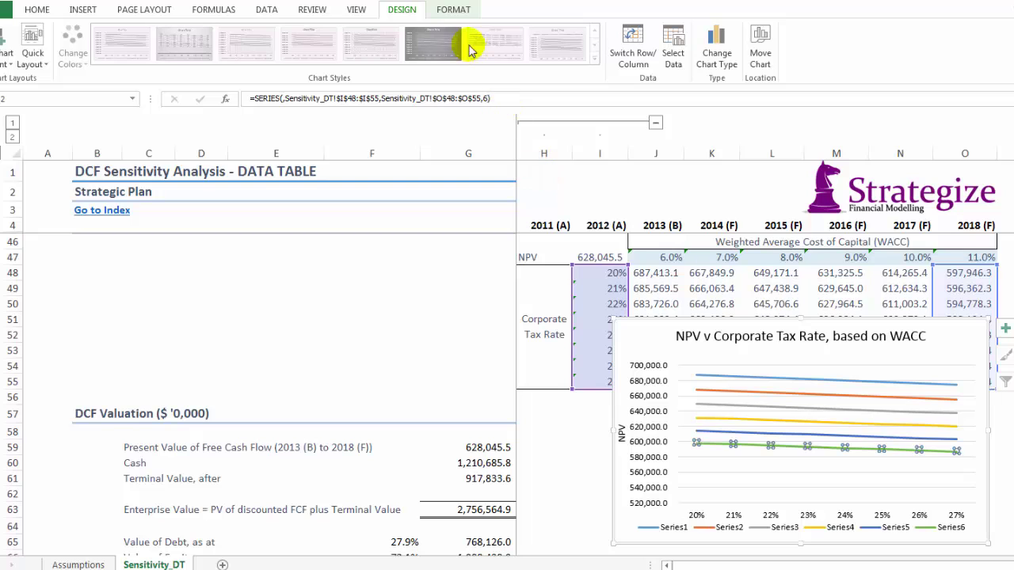
pyautogui.click(453, 10)
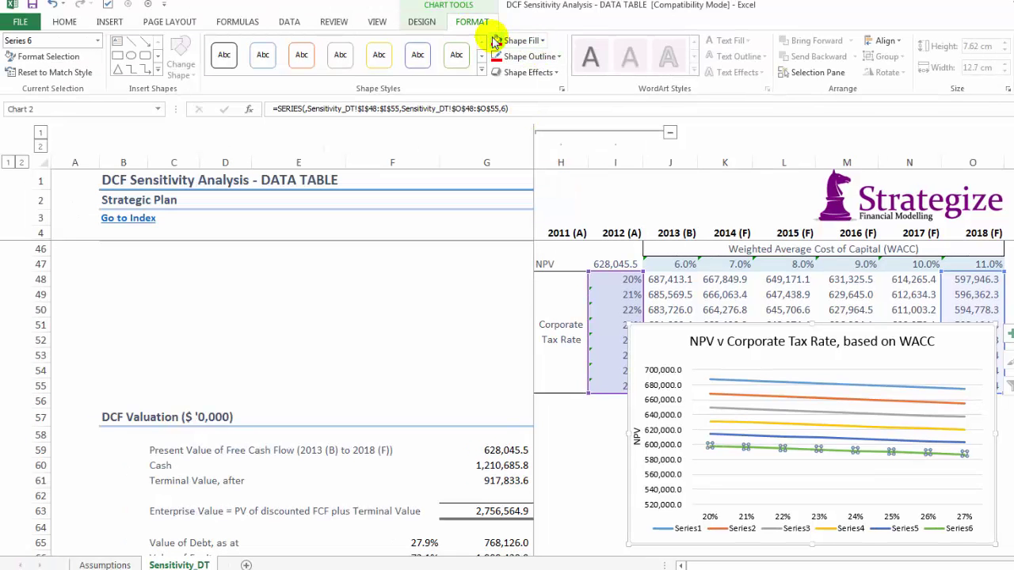
pyautogui.click(497, 59)
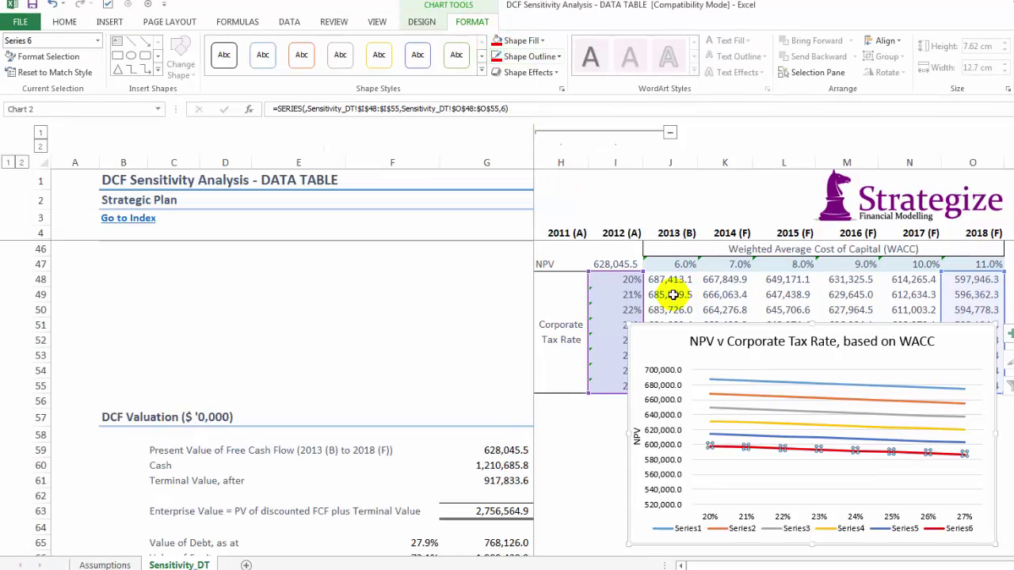
# Recolour the Series 5 line of the tax rate chart with a light blue theme outline.
pyautogui.click(759, 440)
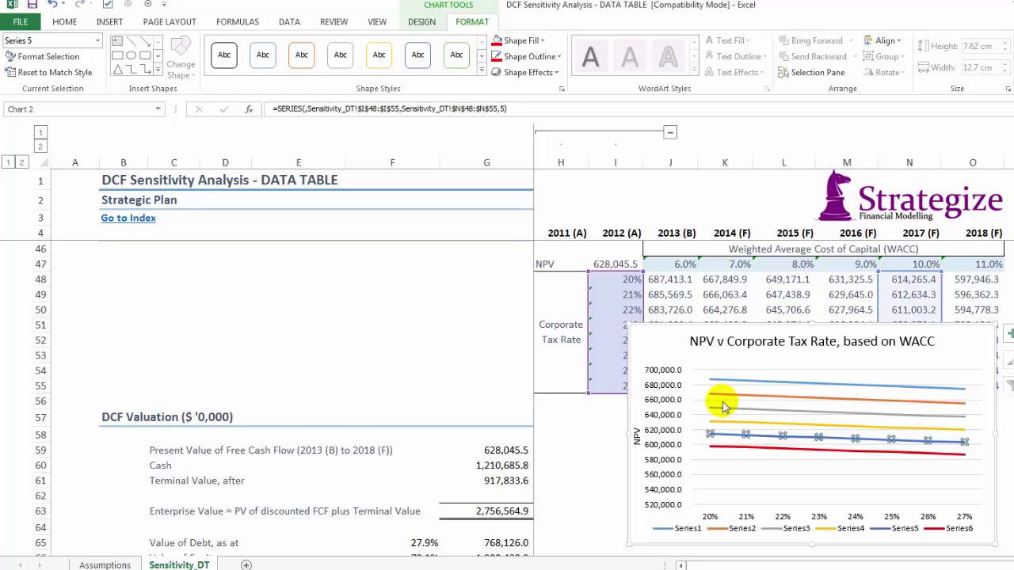
pyautogui.click(538, 41)
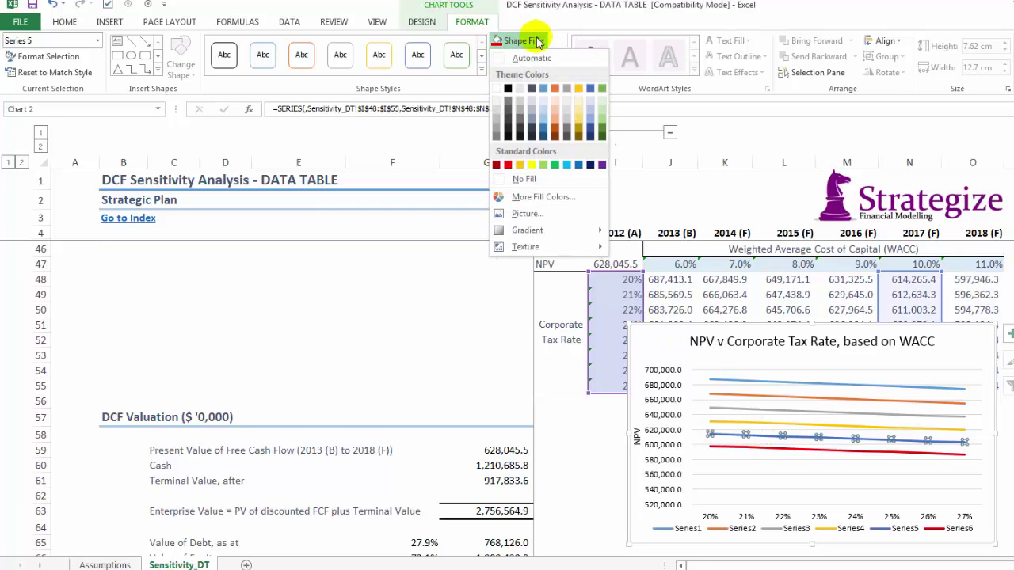
pyautogui.click(591, 110)
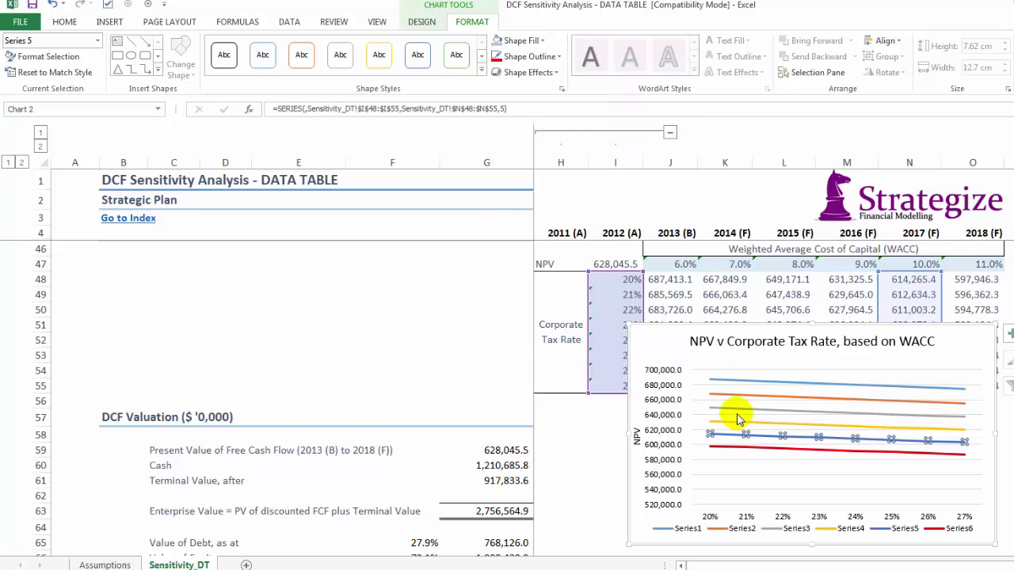
pyautogui.click(539, 56)
pyautogui.click(590, 125)
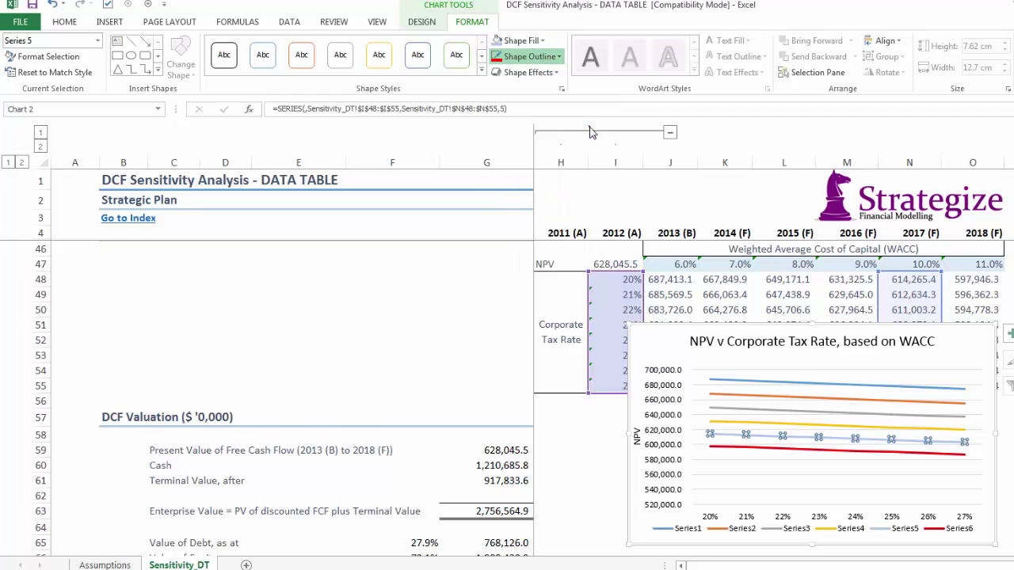
# Recolour the Series 4 line of the tax rate chart with a dark blue theme outline.
pyautogui.click(777, 426)
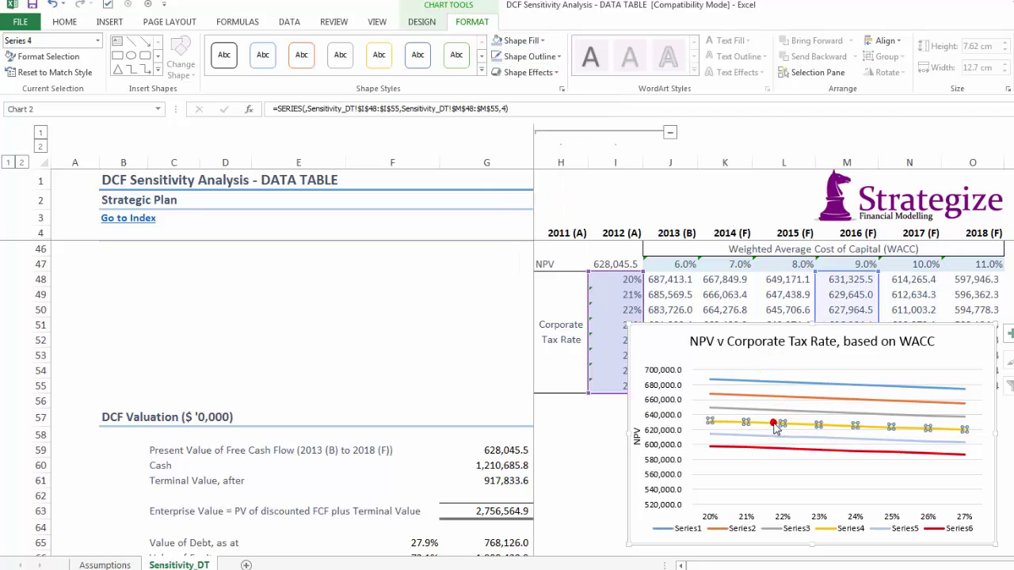
pyautogui.click(543, 42)
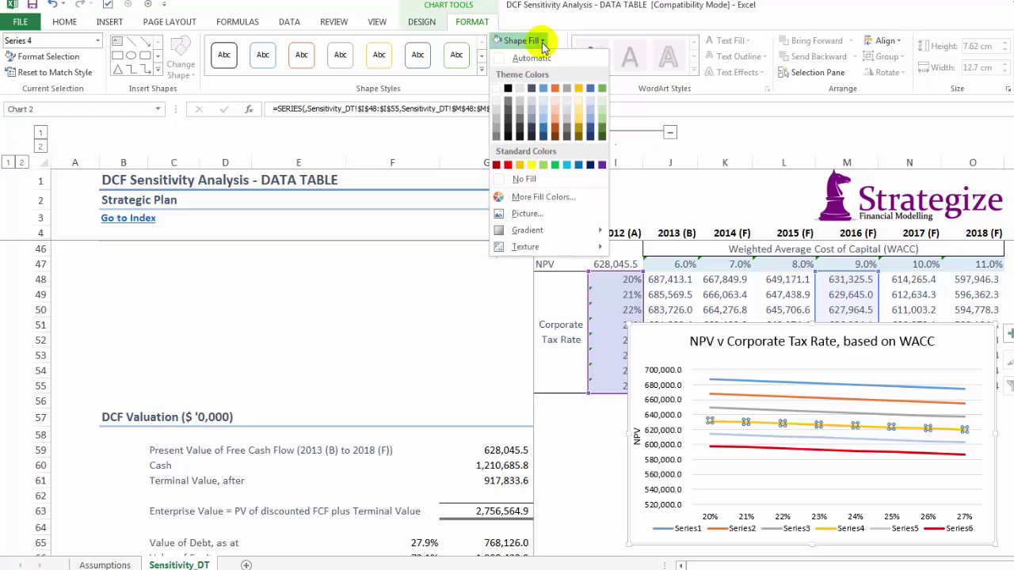
pyautogui.click(592, 134)
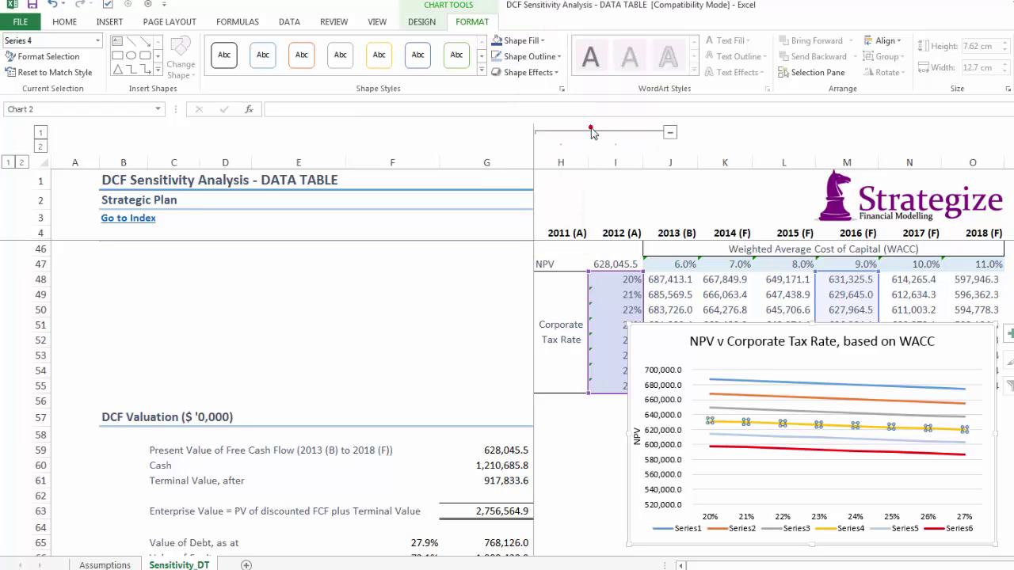
pyautogui.click(559, 57)
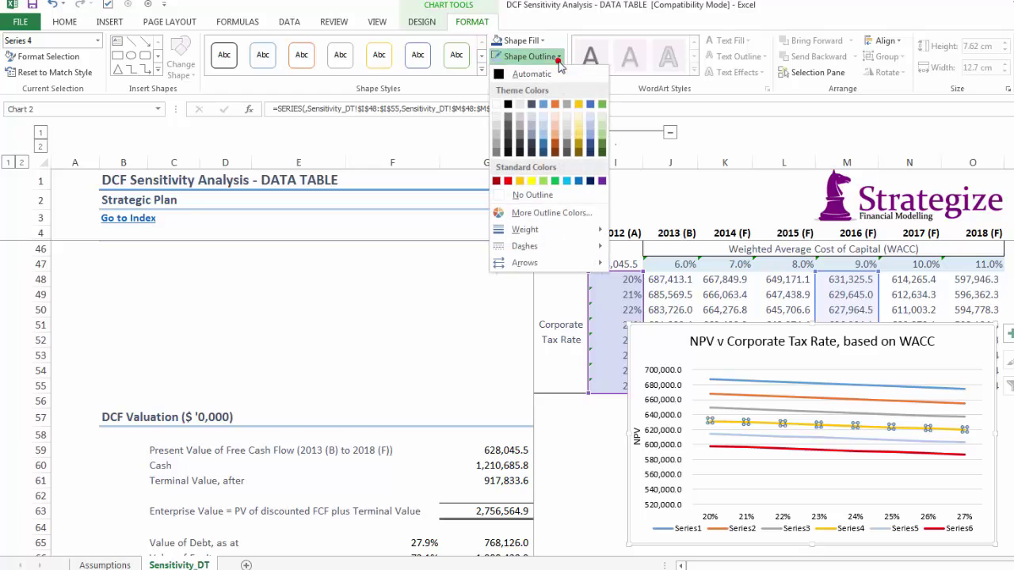
pyautogui.click(590, 143)
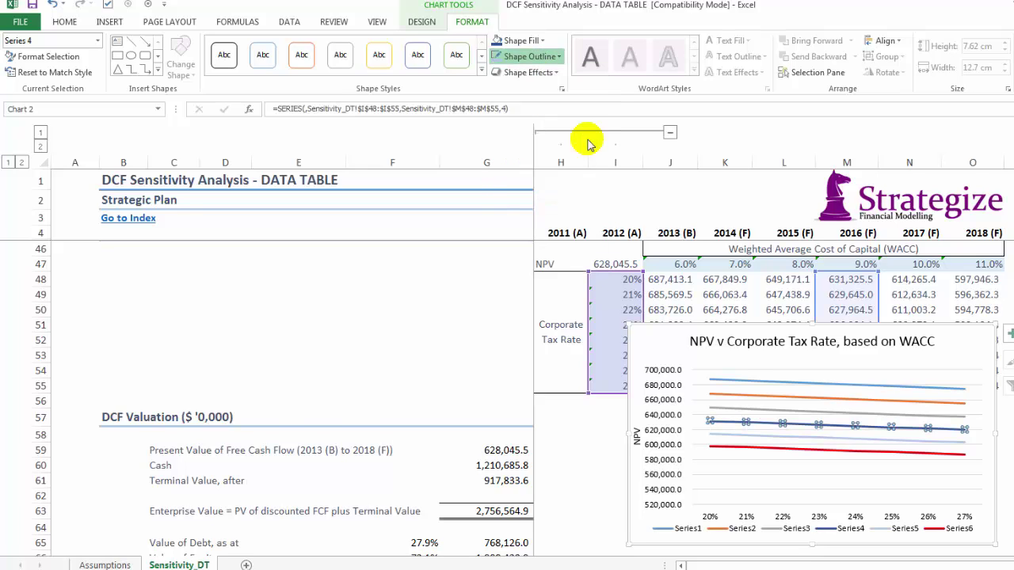
# Recolour the Series 3 line of the tax rate chart with the darkest blue theme outline.
pyautogui.click(732, 409)
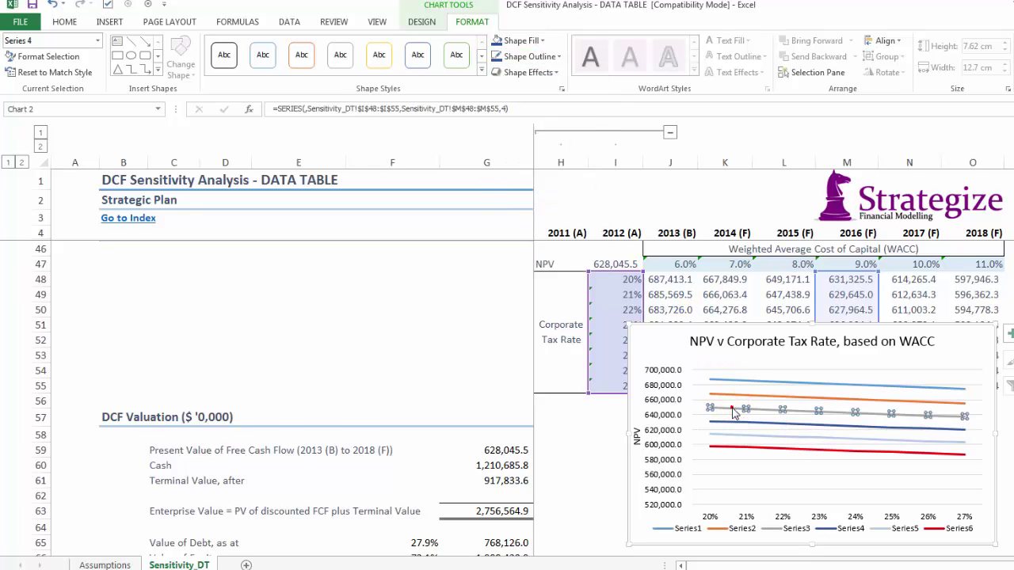
pyautogui.click(542, 41)
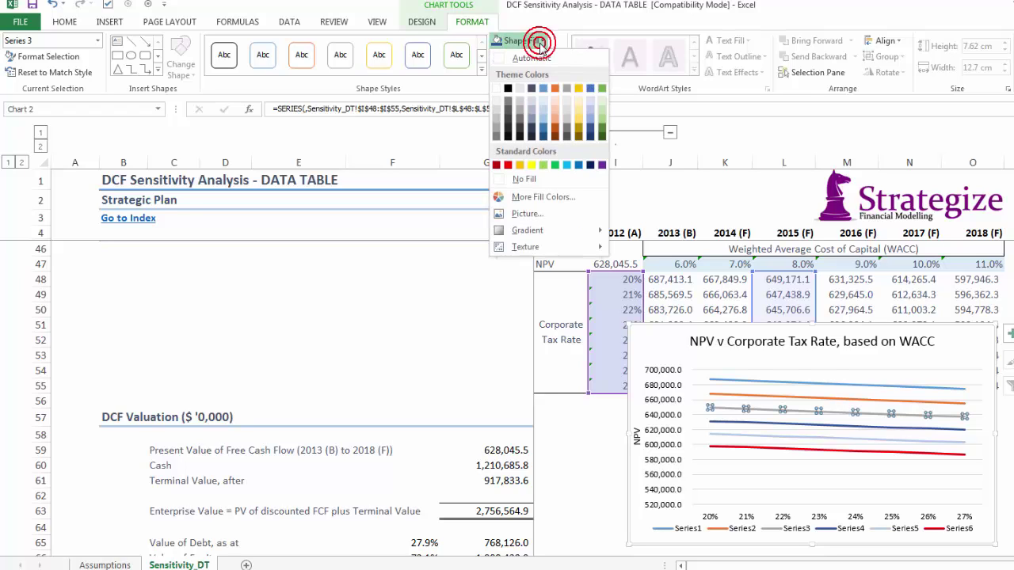
pyautogui.click(590, 141)
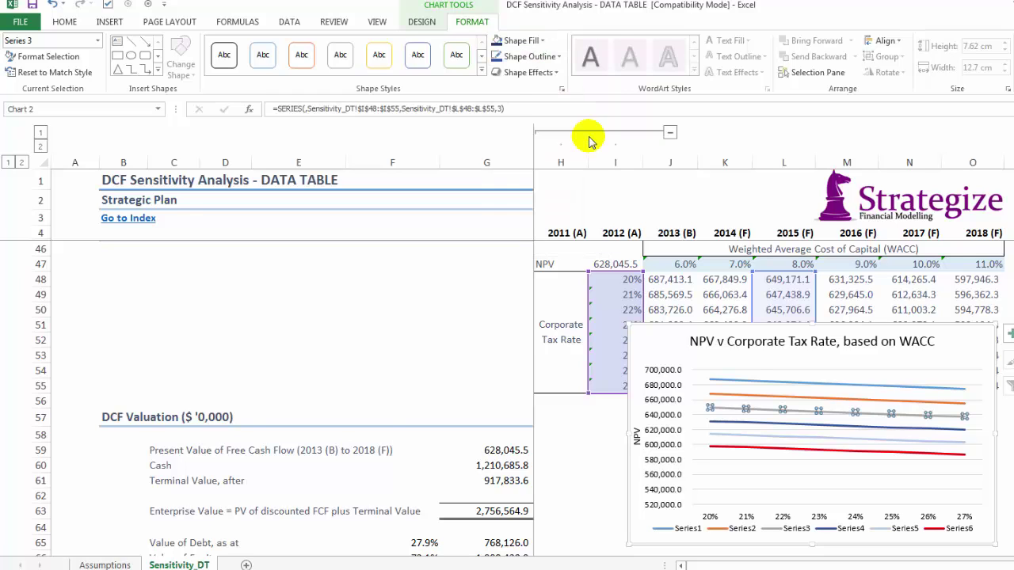
pyautogui.click(550, 56)
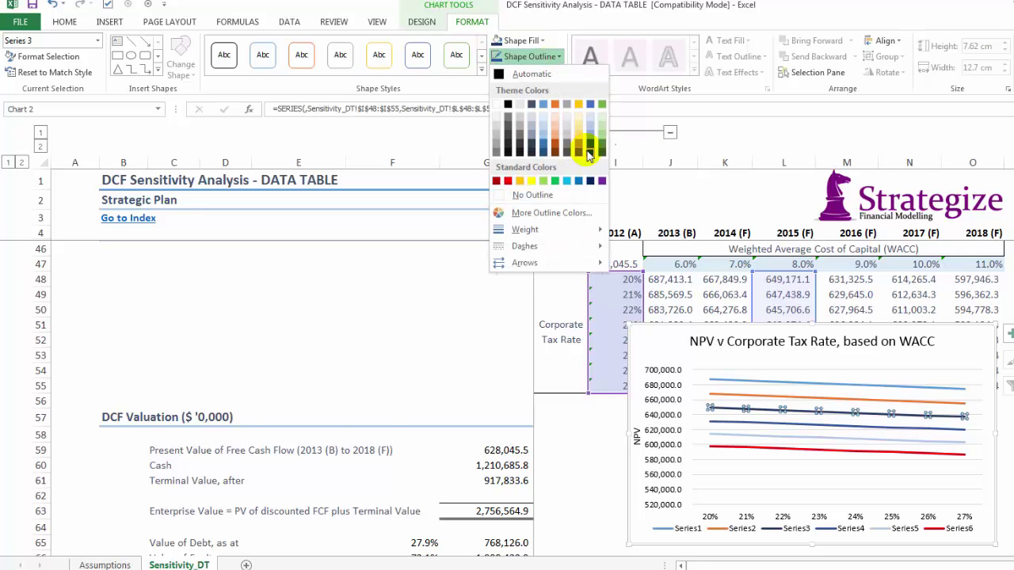
pyautogui.click(588, 154)
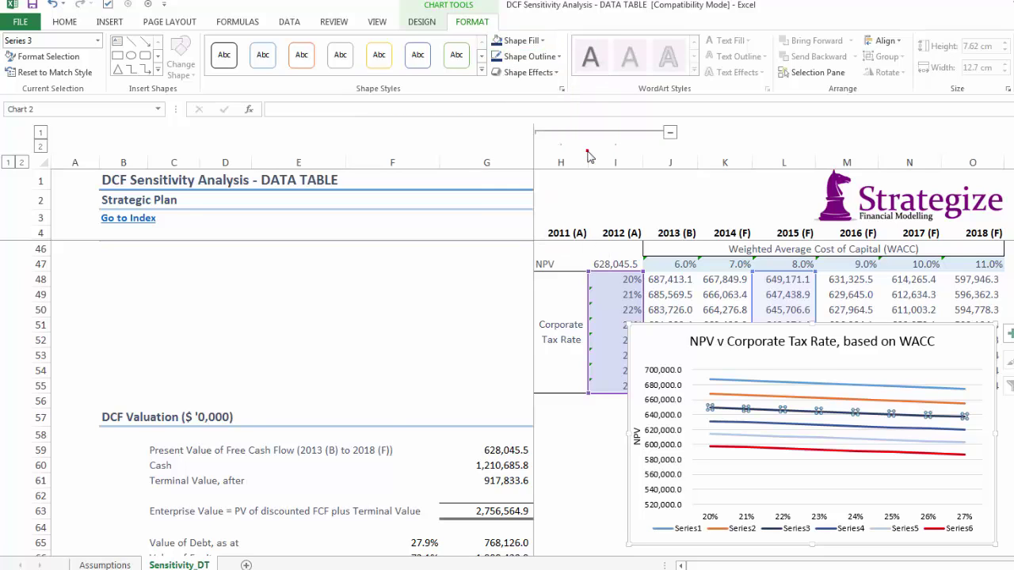
# Recolour the Series 2 line of the tax rate chart with the darkest green theme outline.
pyautogui.click(733, 394)
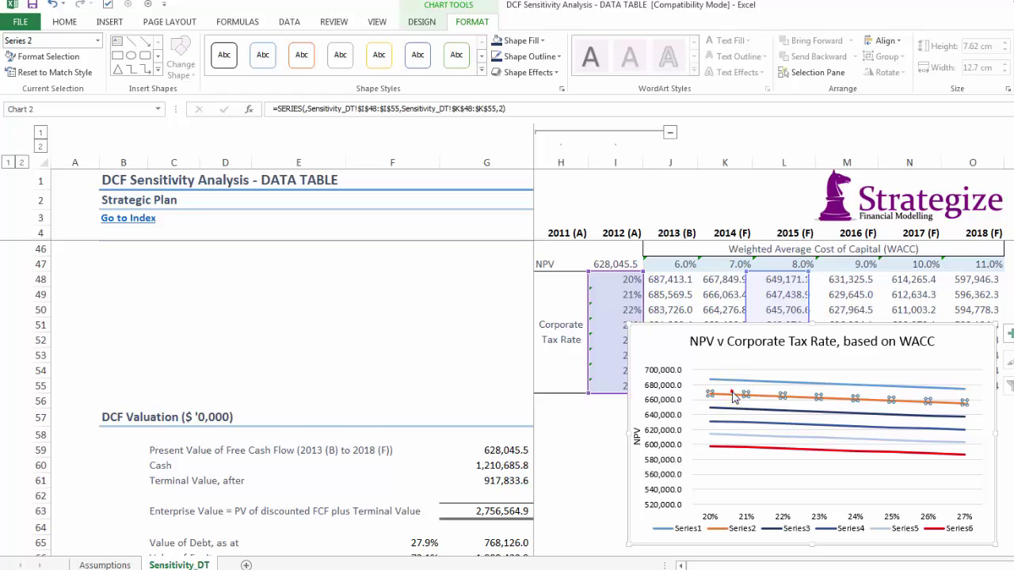
pyautogui.click(542, 41)
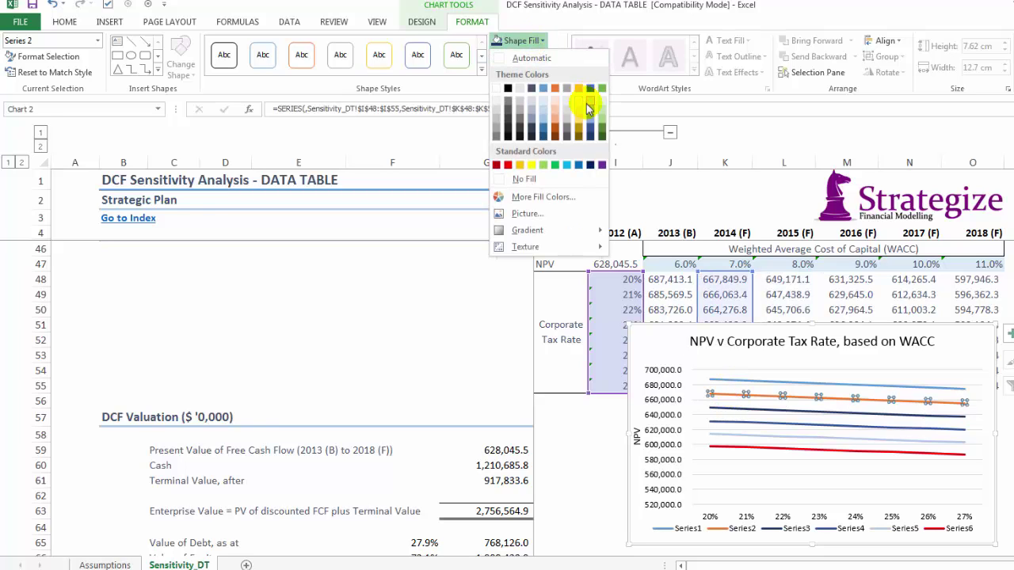
pyautogui.click(603, 140)
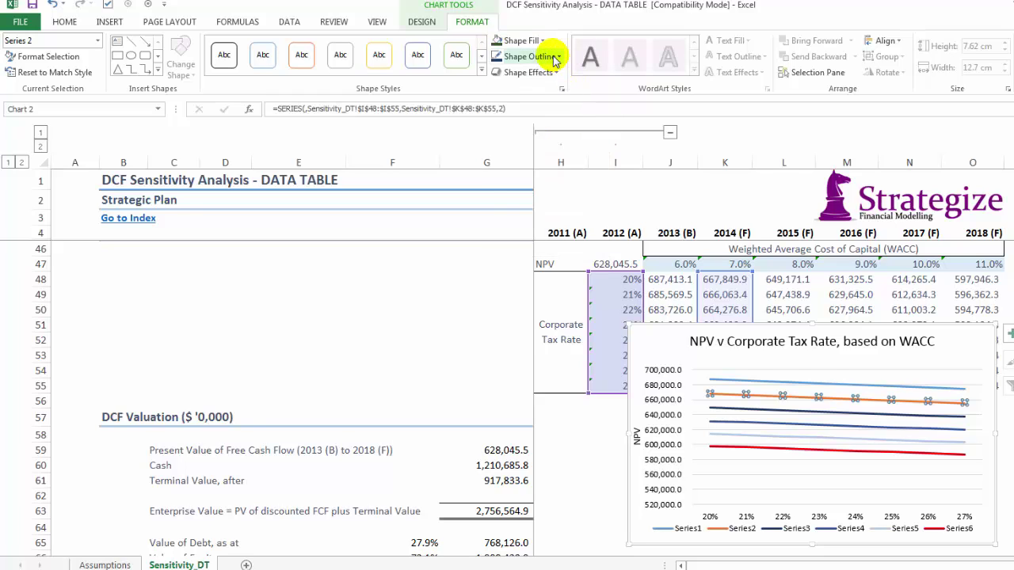
pyautogui.click(553, 56)
pyautogui.click(602, 149)
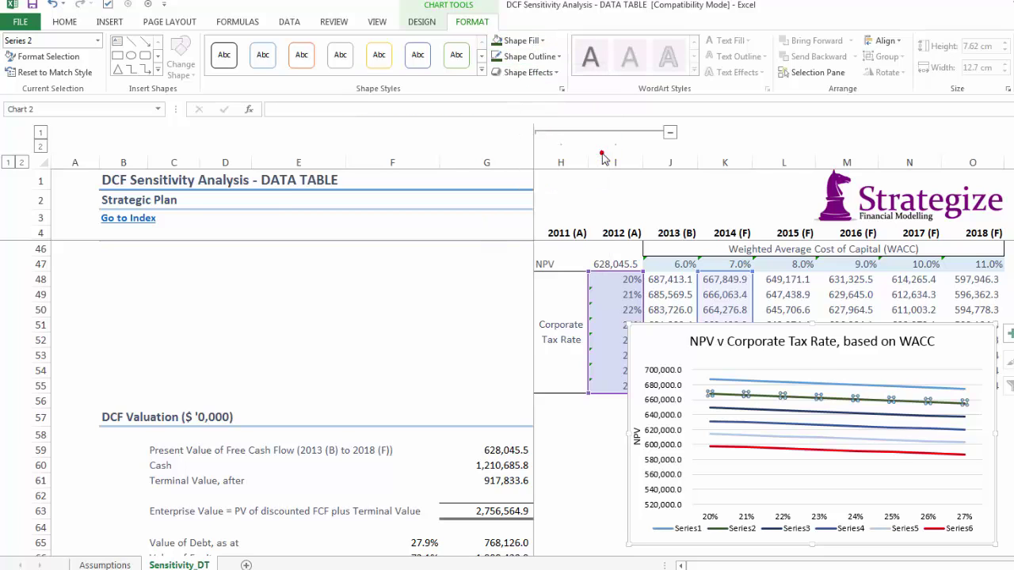
# Recolour the Series 1 line of the tax rate chart with the standard purple outline.
pyautogui.click(730, 383)
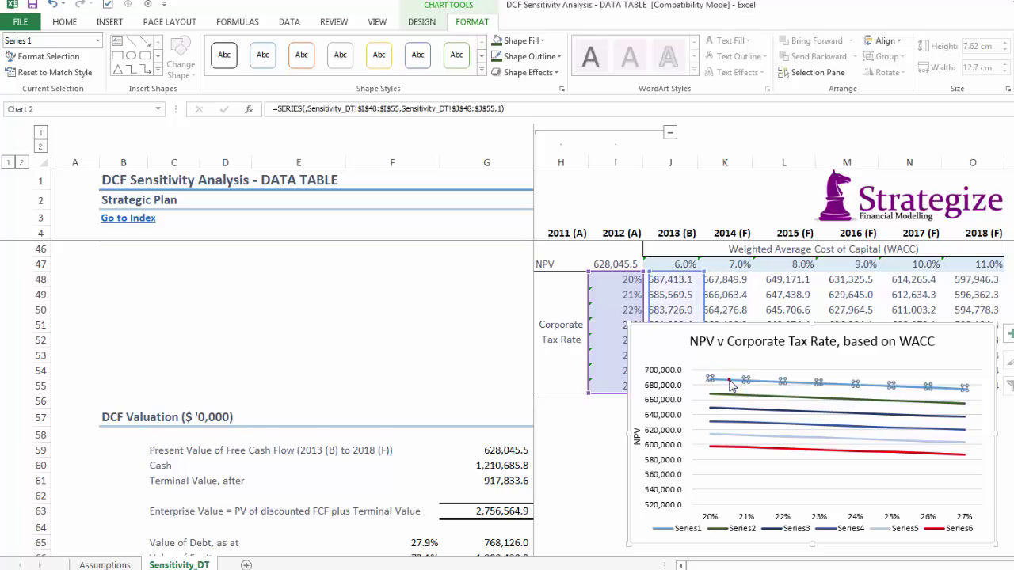
pyautogui.click(542, 41)
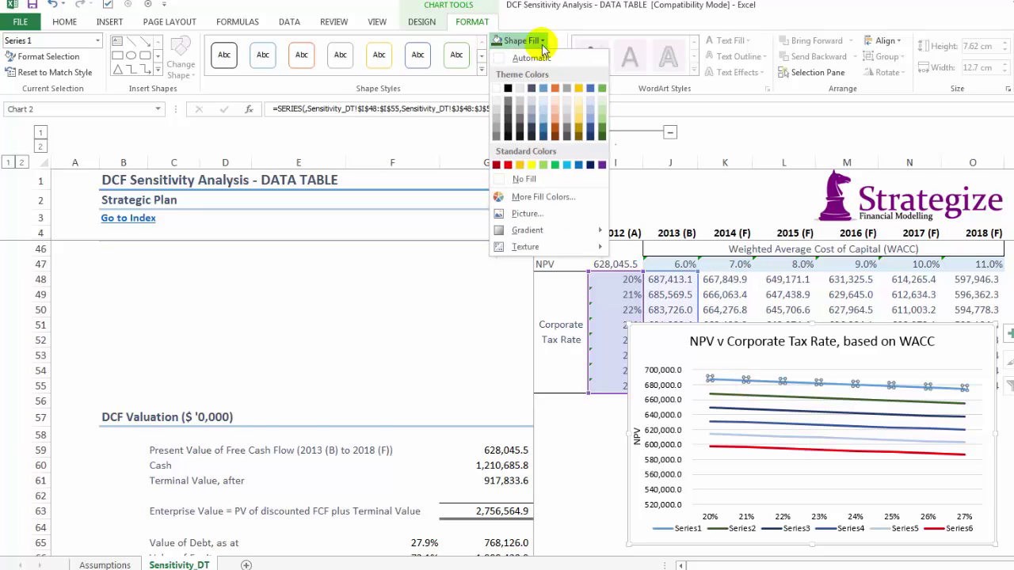
pyautogui.click(600, 164)
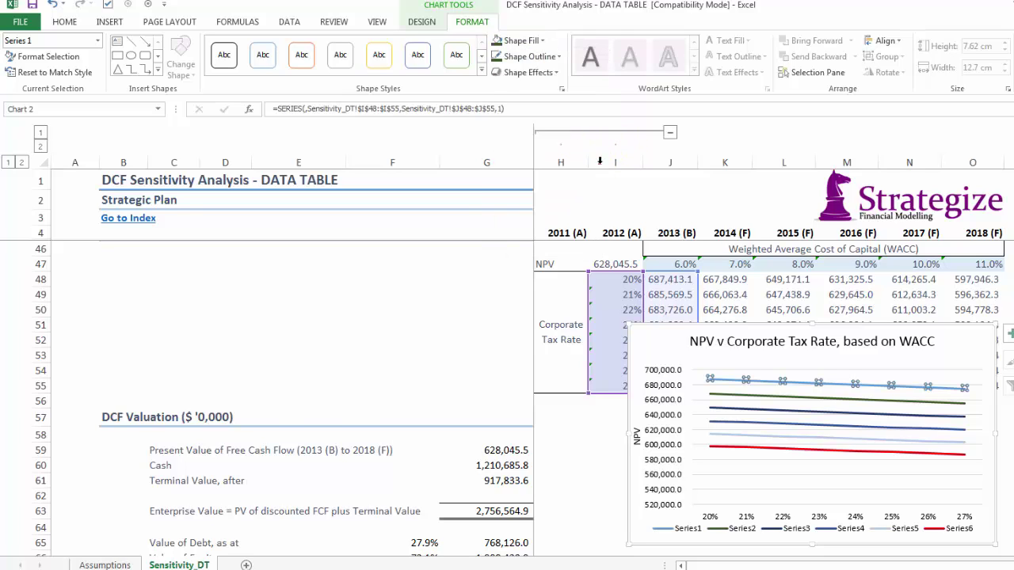
pyautogui.click(559, 57)
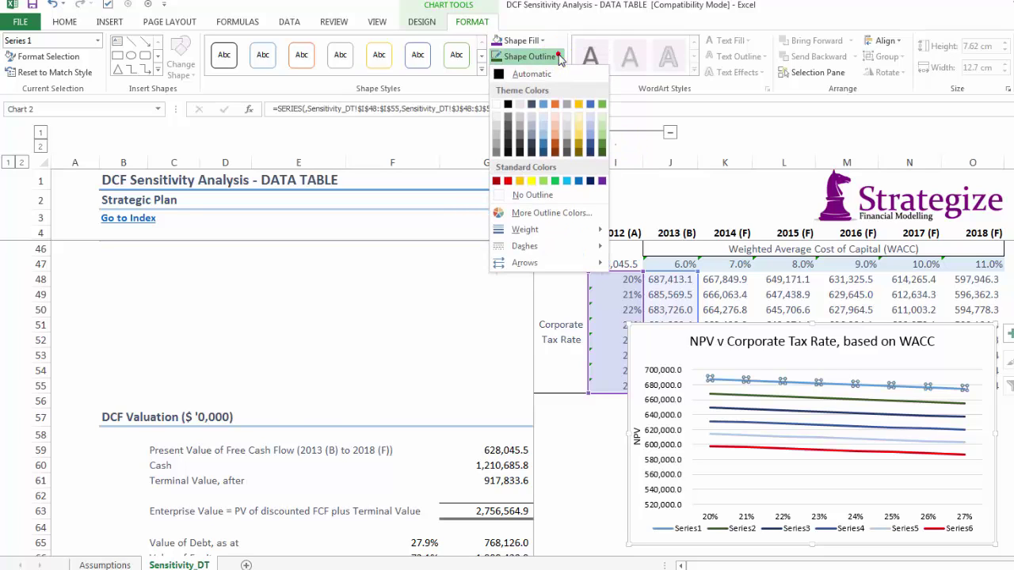
pyautogui.click(601, 182)
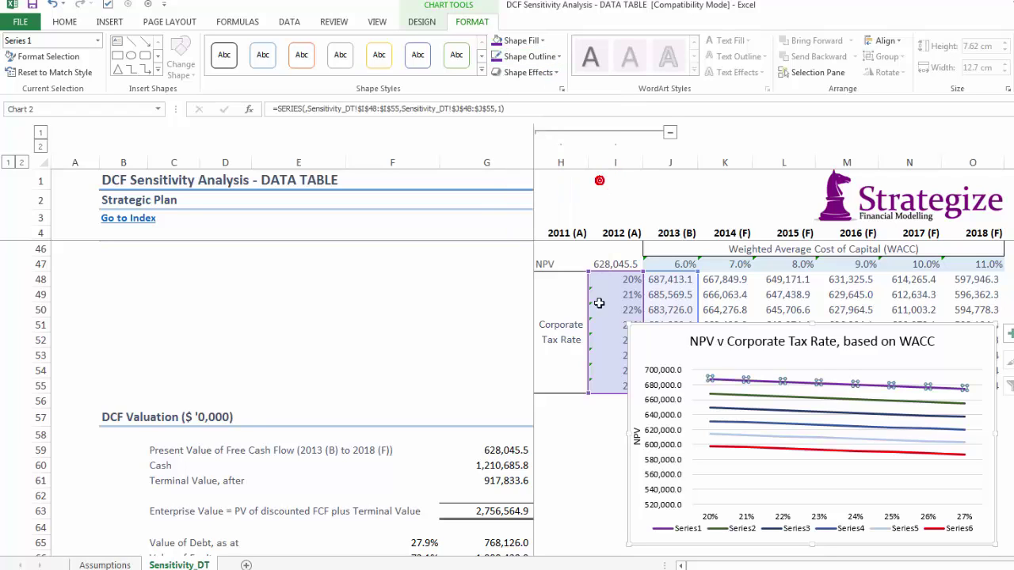
# Shift the tax rate chart's title slightly down and to the right, and add a primary horizontal axis title.
pyautogui.click(709, 346)
pyautogui.moveTo(715, 348); pyautogui.dragTo(734, 362)
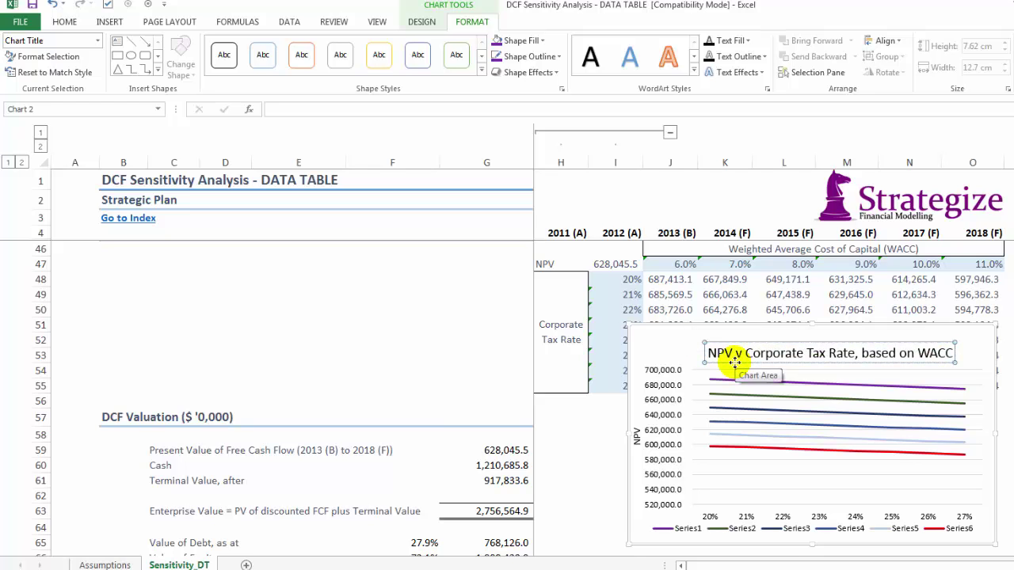
pyautogui.click(437, 19)
pyautogui.click(22, 59)
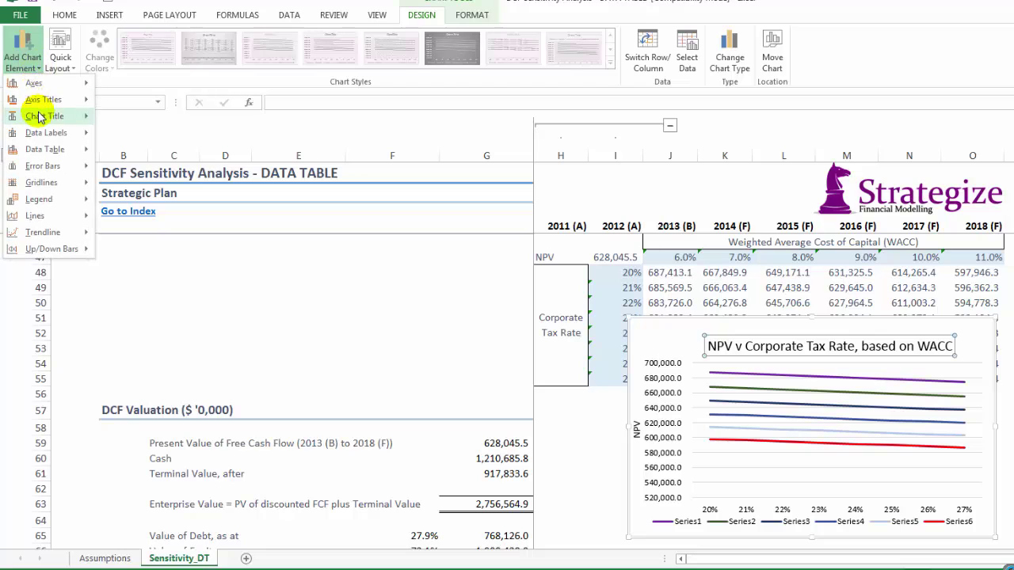
pyautogui.moveTo(39, 100)
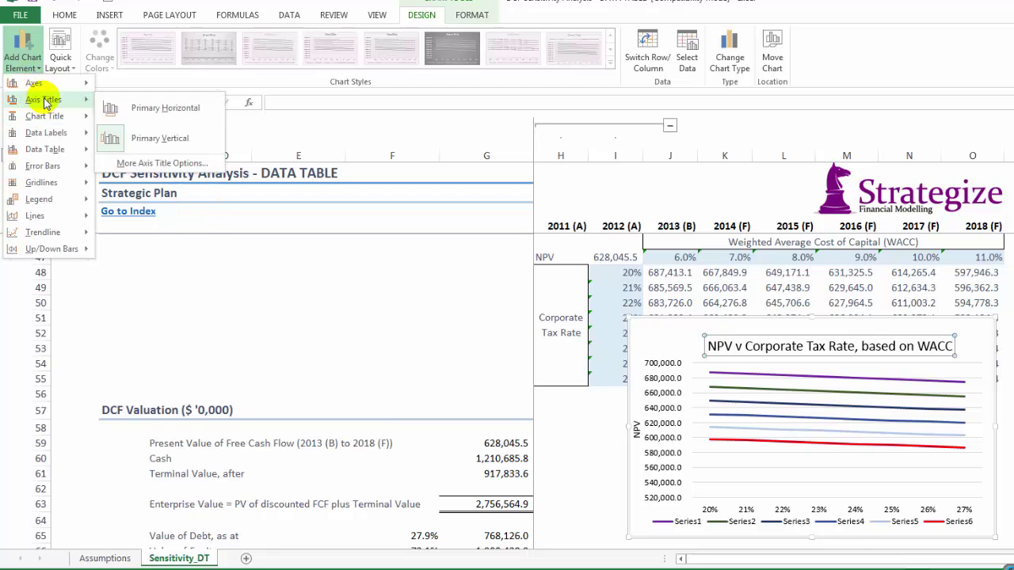
pyautogui.click(111, 119)
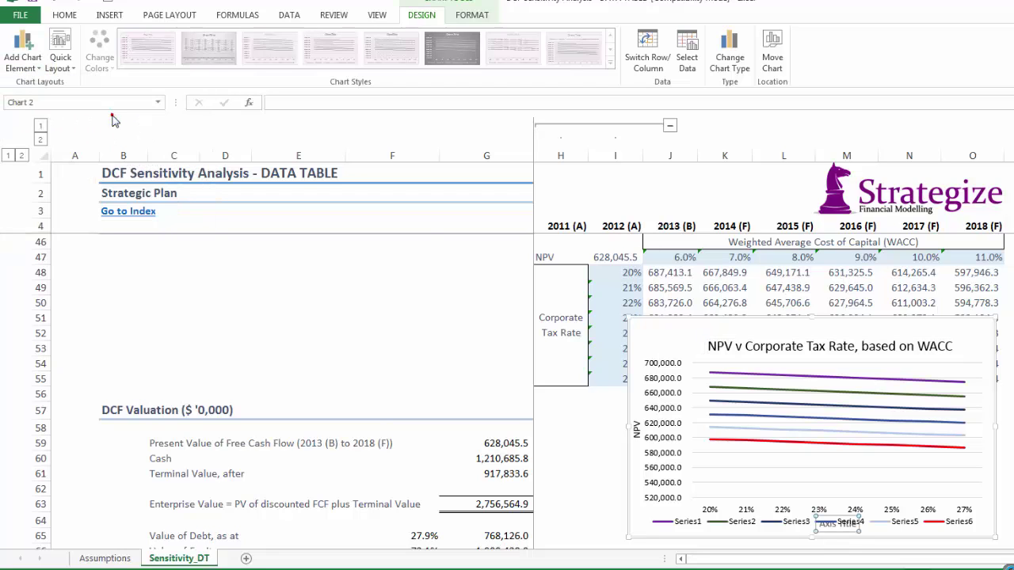
# Move the plot area of the tax rate chart slightly up, away from the legend and horizontal axis title.
pyautogui.click(782, 487)
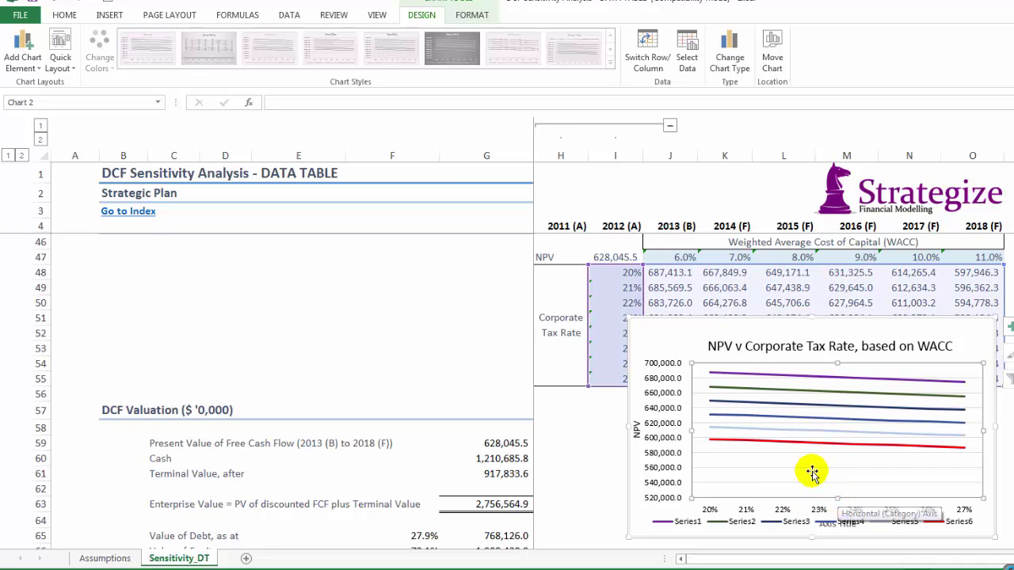
pyautogui.click(811, 467)
pyautogui.moveTo(811, 468); pyautogui.dragTo(809, 463)
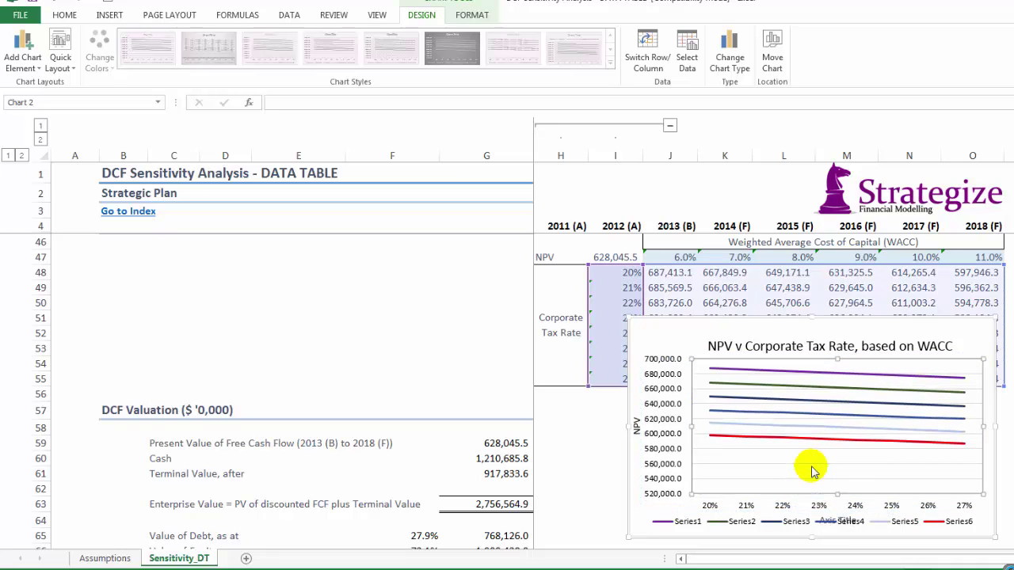
# Move the legend into the empty lower part of the plot area and resize it to two rows of three entries.
pyautogui.click(822, 523)
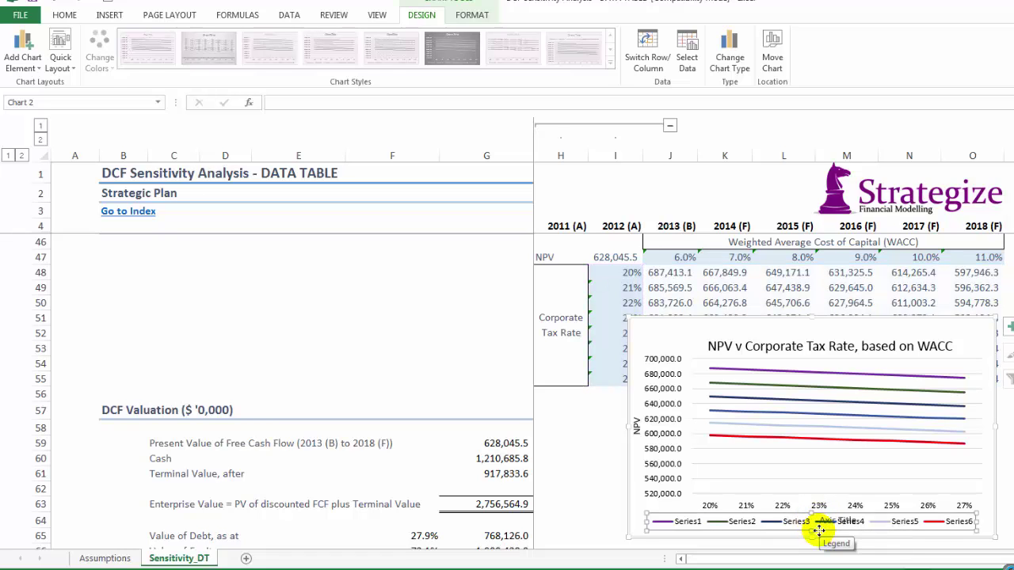
pyautogui.moveTo(819, 531); pyautogui.dragTo(827, 476)
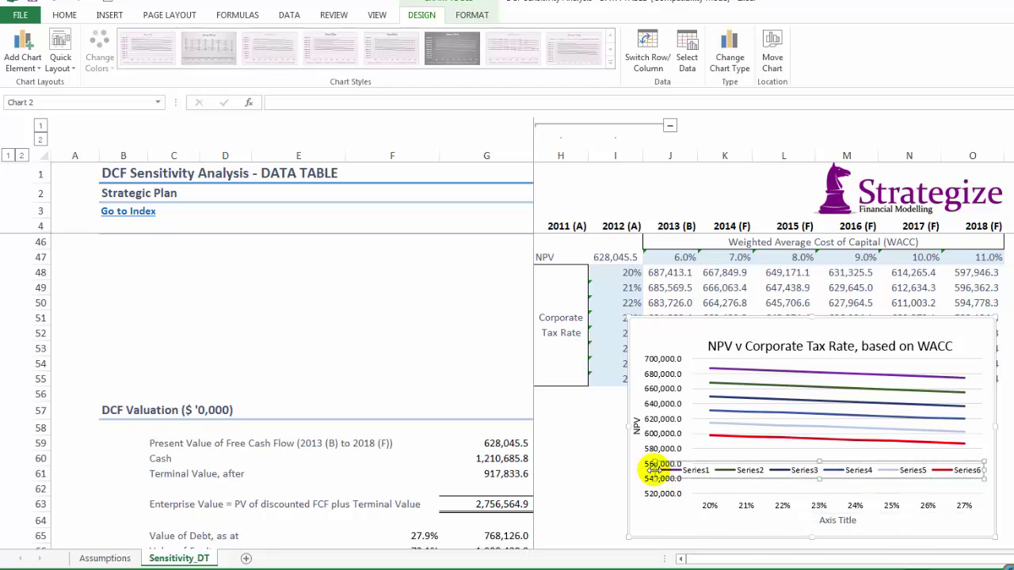
pyautogui.moveTo(660, 469); pyautogui.dragTo(698, 470)
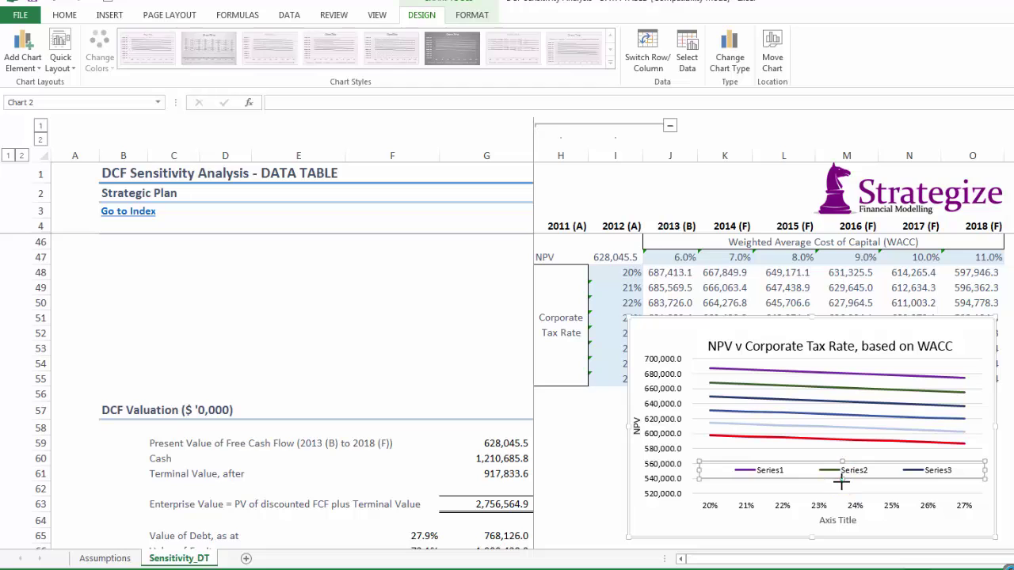
pyautogui.moveTo(842, 487); pyautogui.dragTo(842, 489)
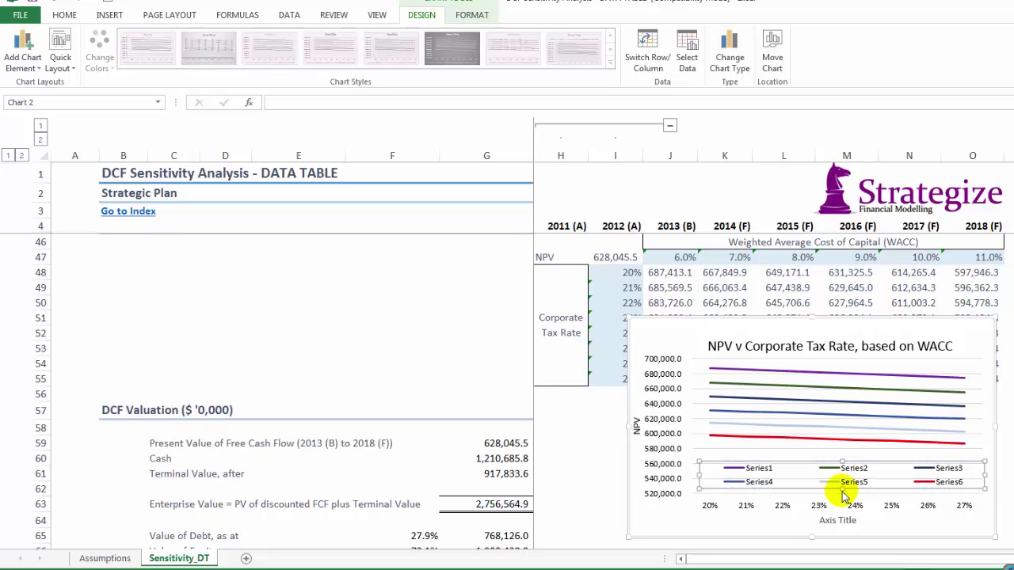
# Set the font colour of the tax rate chart's horizontal axis title to black.
pyautogui.click(844, 521)
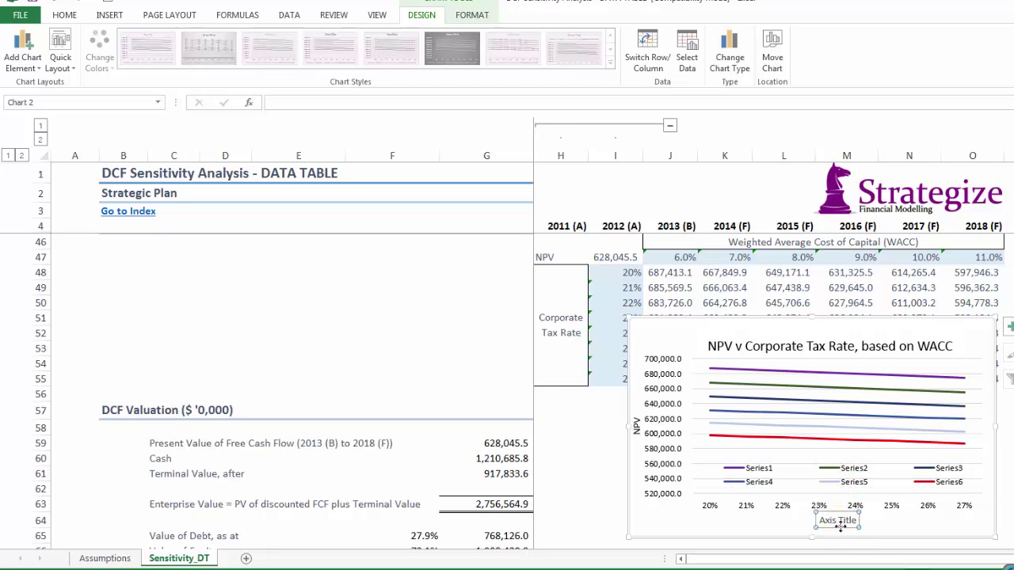
pyautogui.rightClick(840, 526)
pyautogui.click(855, 450)
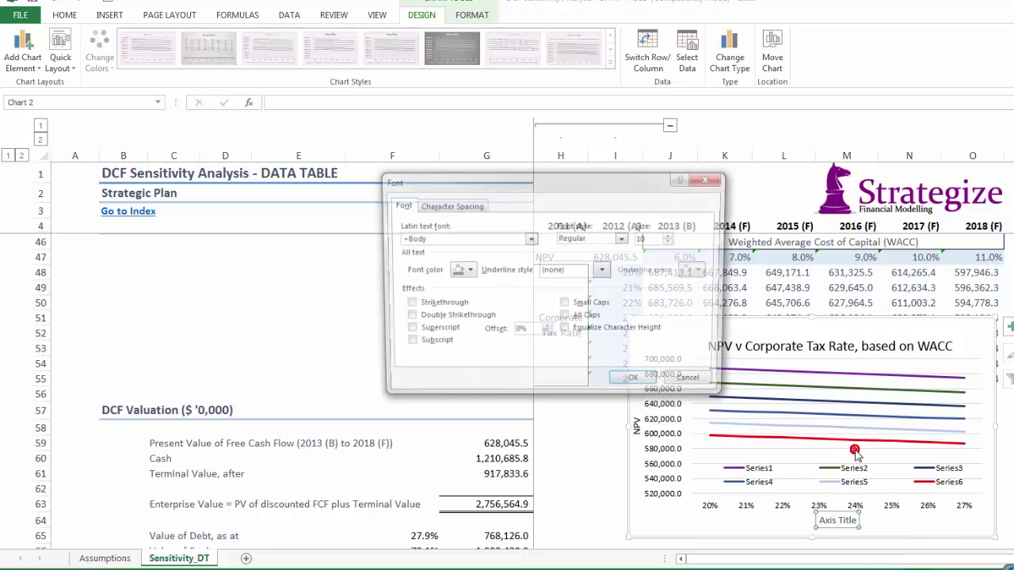
pyautogui.click(461, 270)
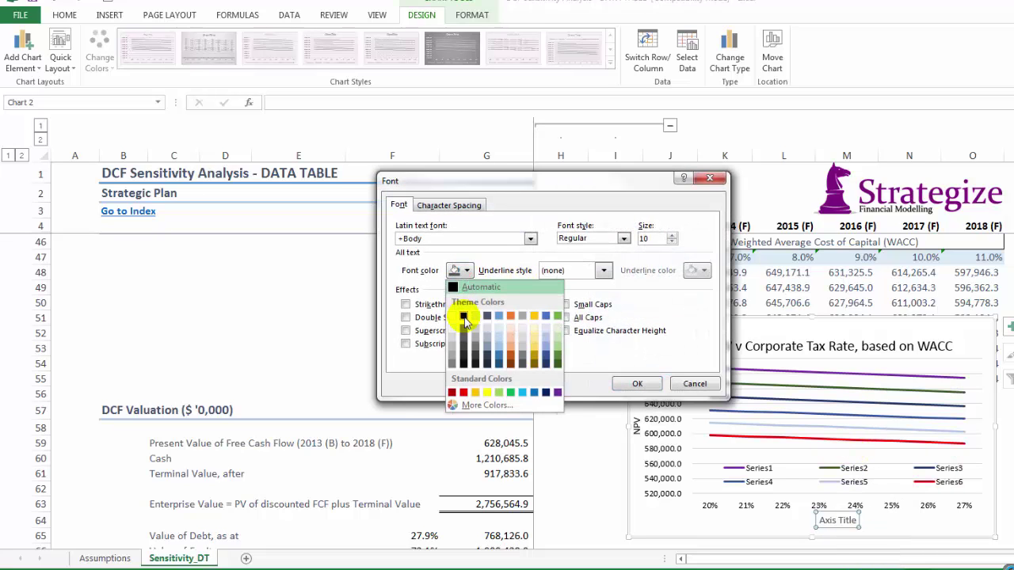
pyautogui.click(464, 318)
pyautogui.click(635, 384)
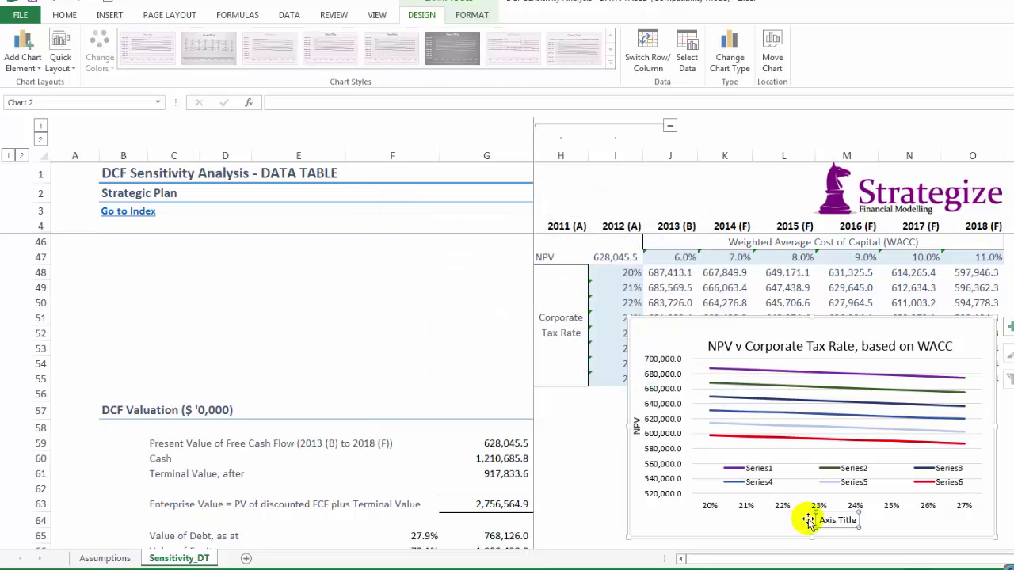
# Replace the horizontal axis title text with "Weighted Average Cost of Capital (WACC)".
pyautogui.moveTo(822, 520); pyautogui.dragTo(838, 519)
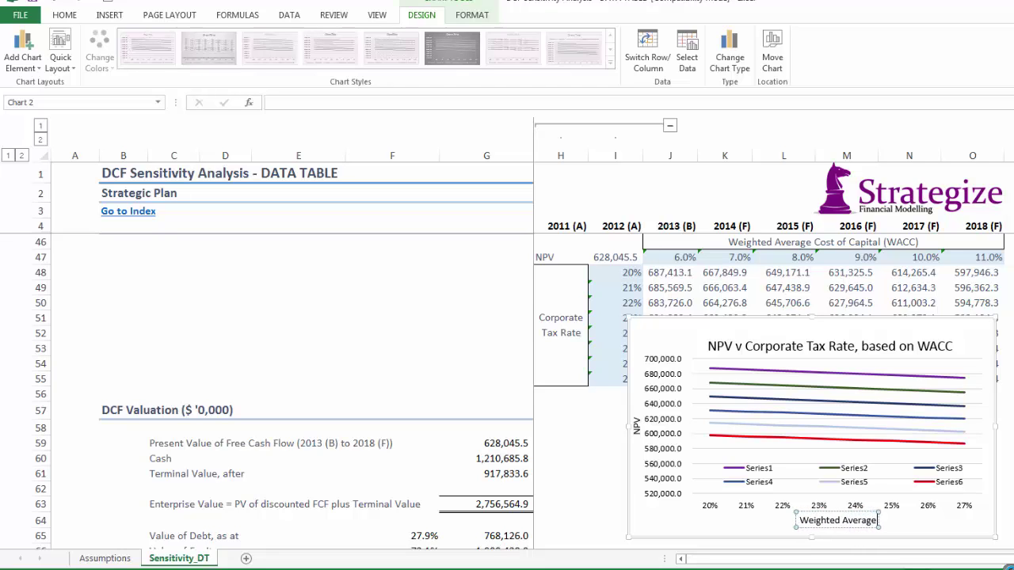
pyautogui.write('t of Capi')
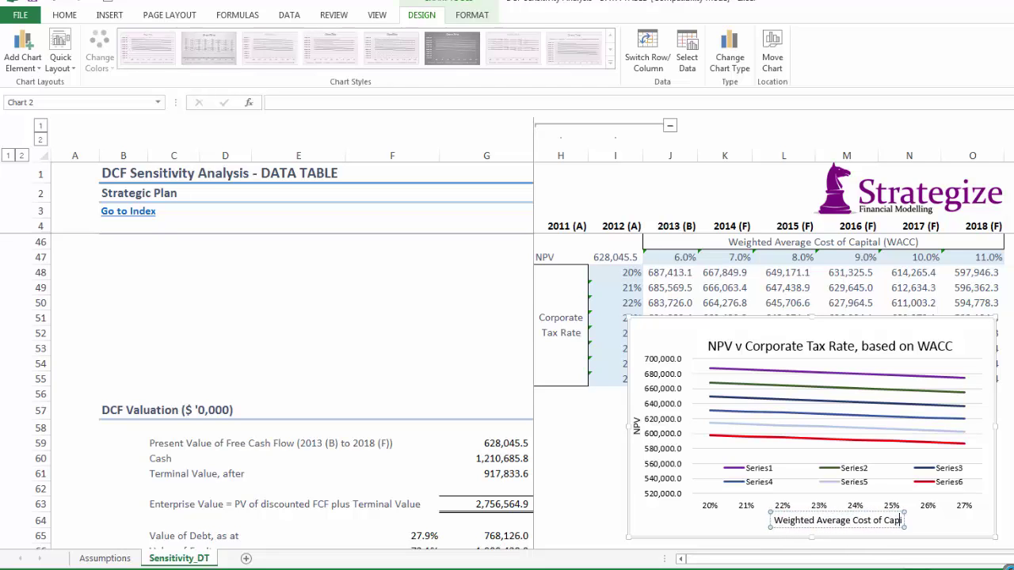
pyautogui.write('tal (WACC)')
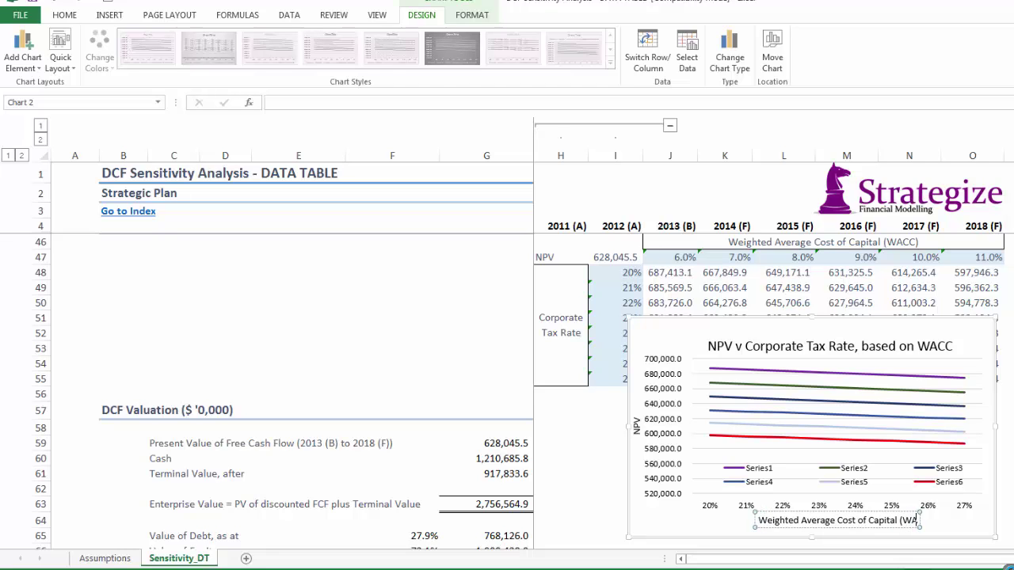
pyautogui.click(694, 529)
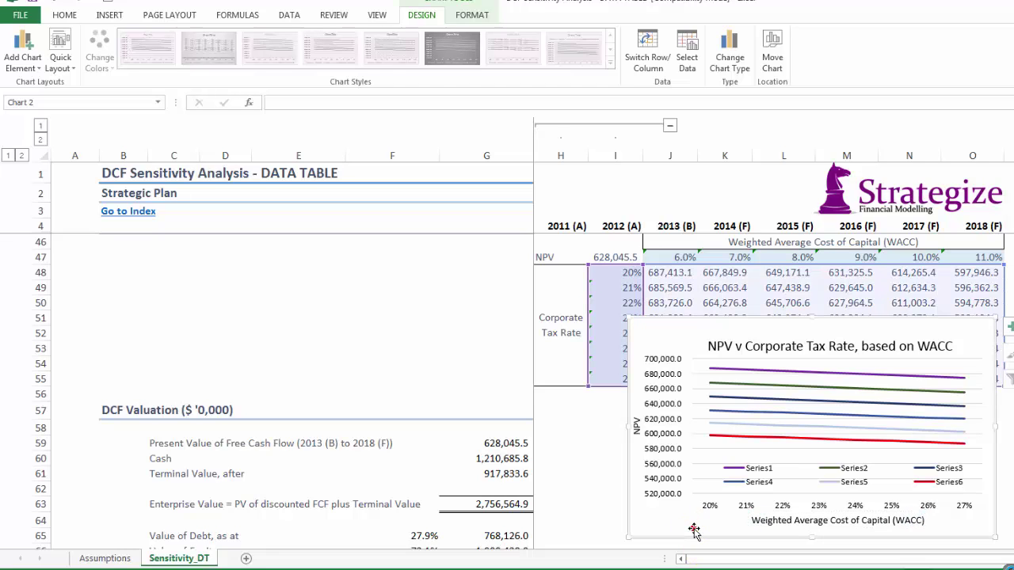
# Open the tax rate chart's data source and link the Series1 name to the 6.0% WACC header in cell J47.
pyautogui.click(734, 373)
pyautogui.rightClick(733, 372)
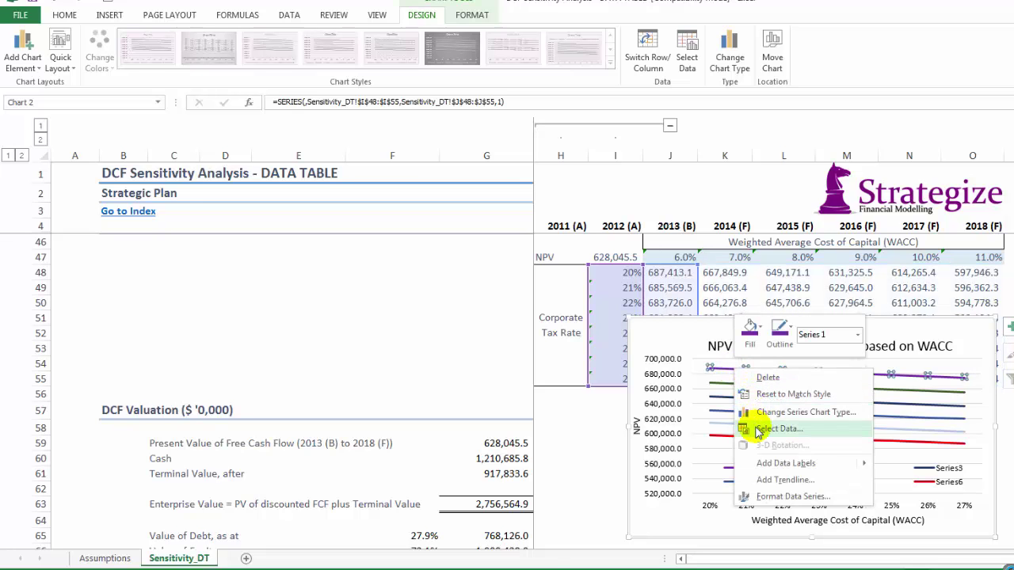
pyautogui.click(776, 428)
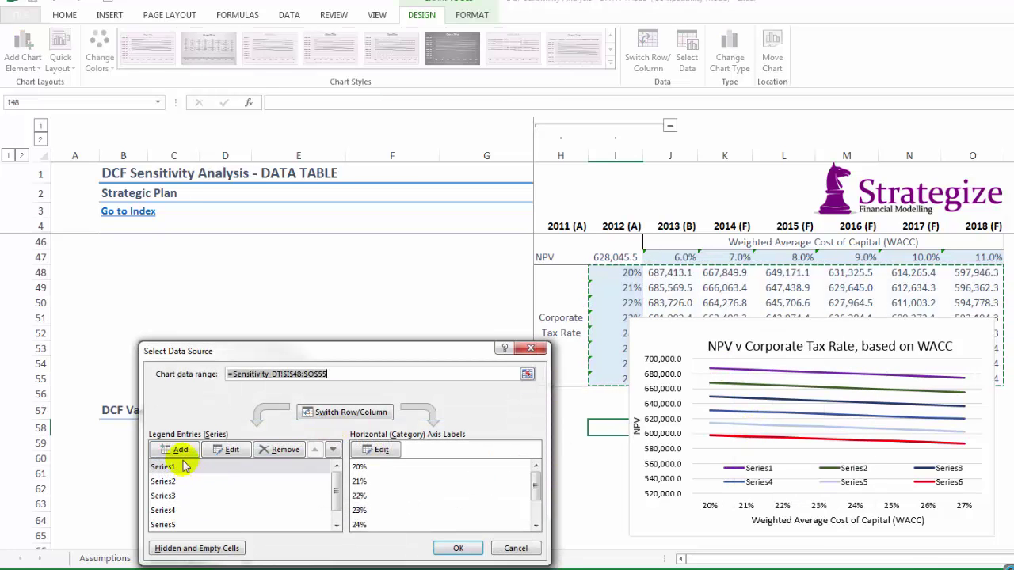
pyautogui.click(228, 450)
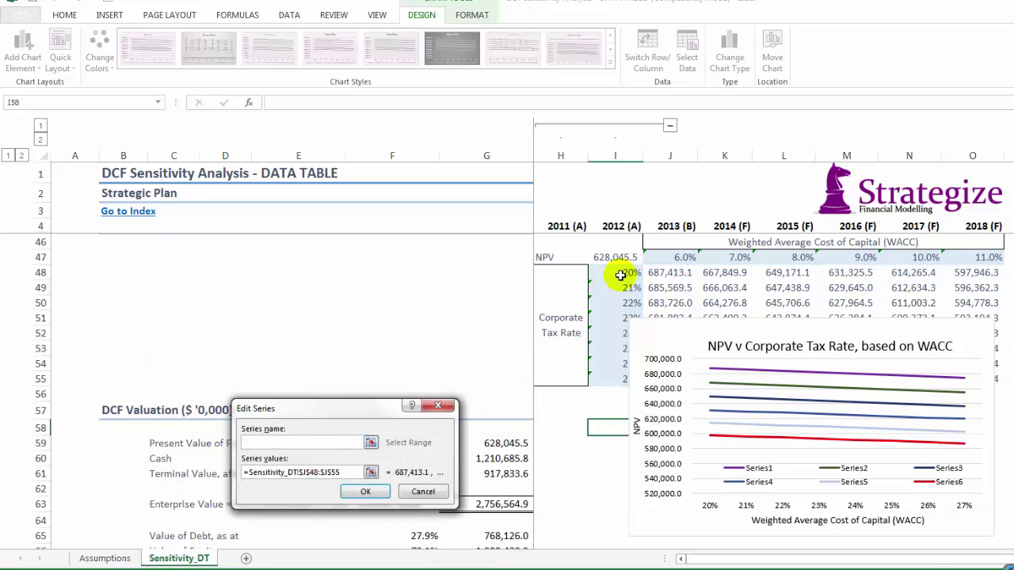
pyautogui.click(656, 258)
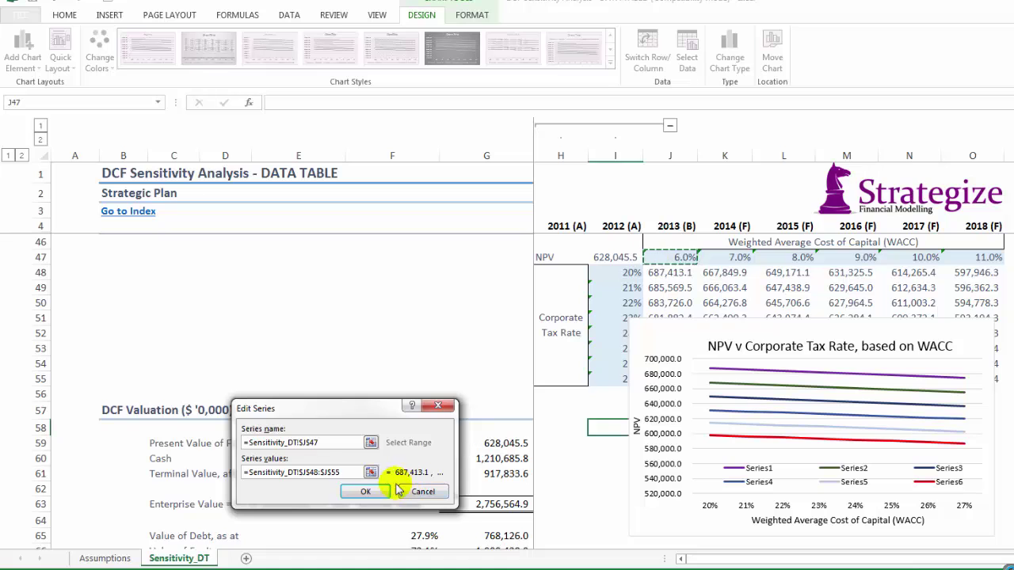
pyautogui.click(366, 491)
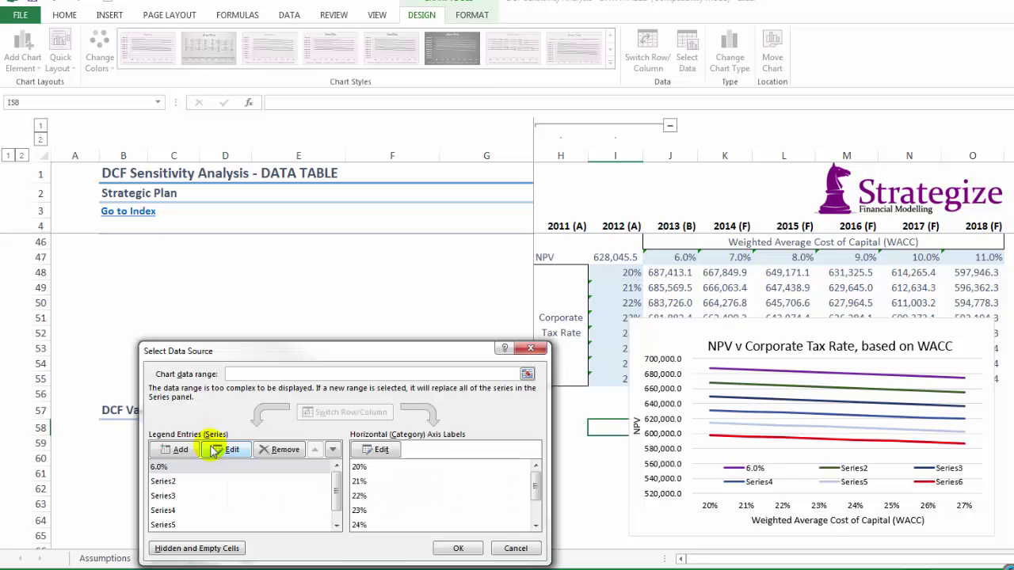
# Link the Series2 name to the 7.0% WACC header in cell K47.
pyautogui.click(228, 450)
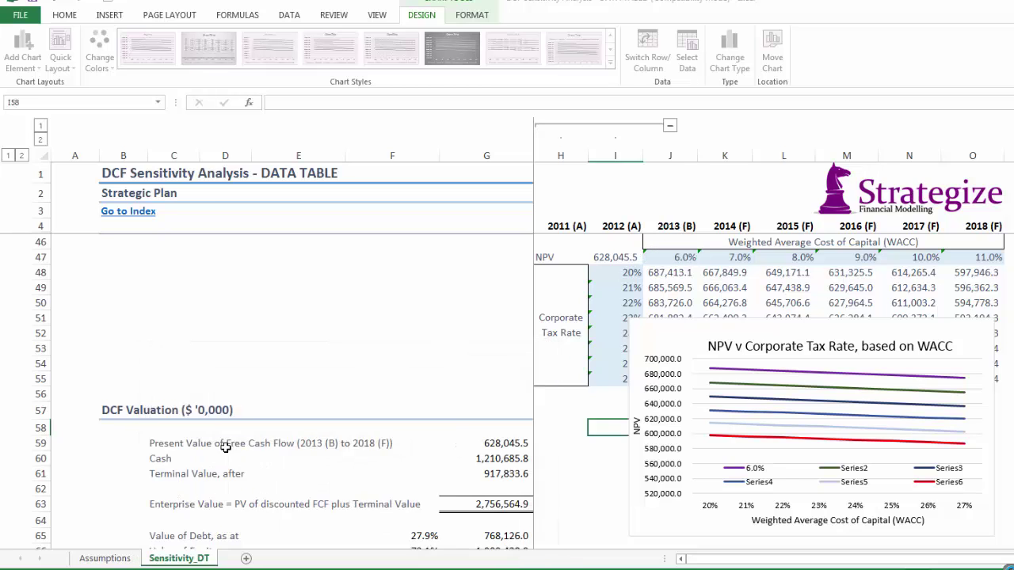
pyautogui.click(722, 257)
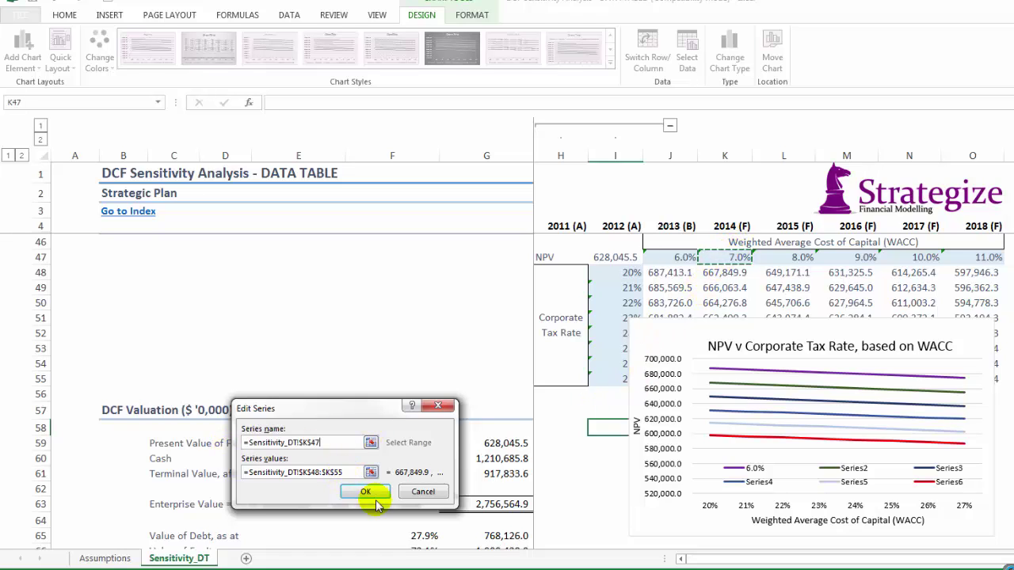
pyautogui.click(366, 492)
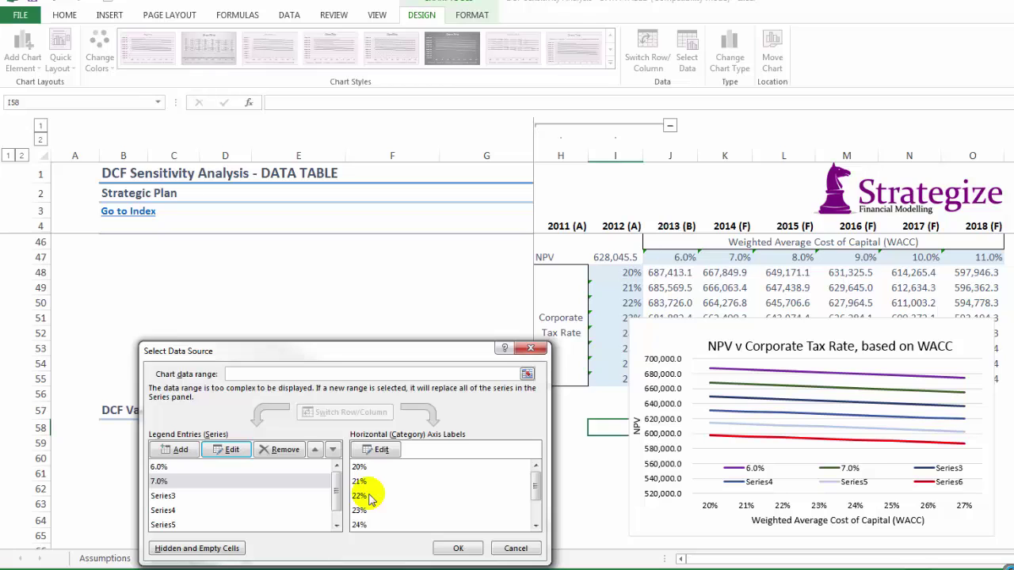
# Link the Series3 name to the 8.0% WACC header in cell L47.
pyautogui.click(222, 498)
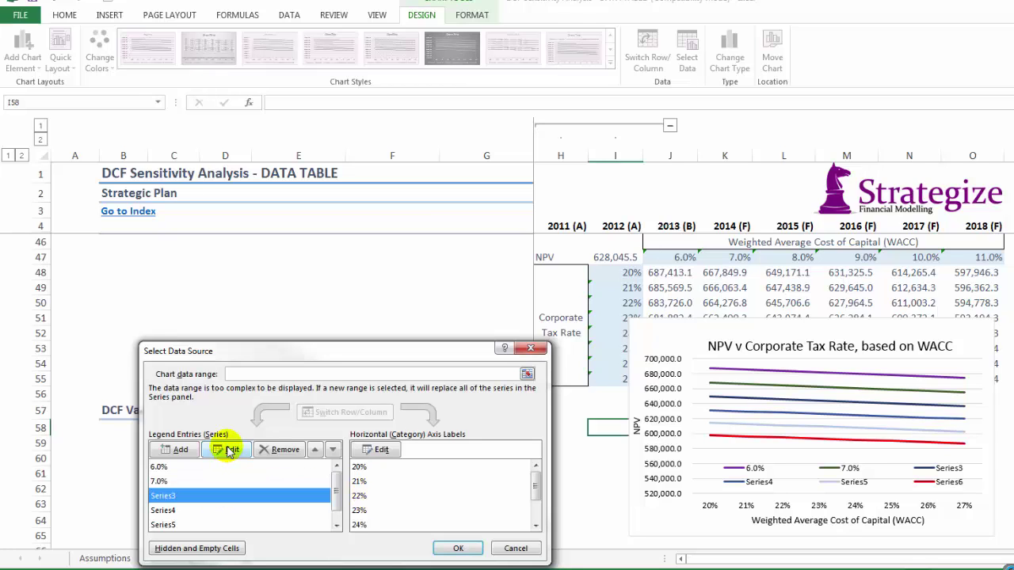
pyautogui.click(227, 449)
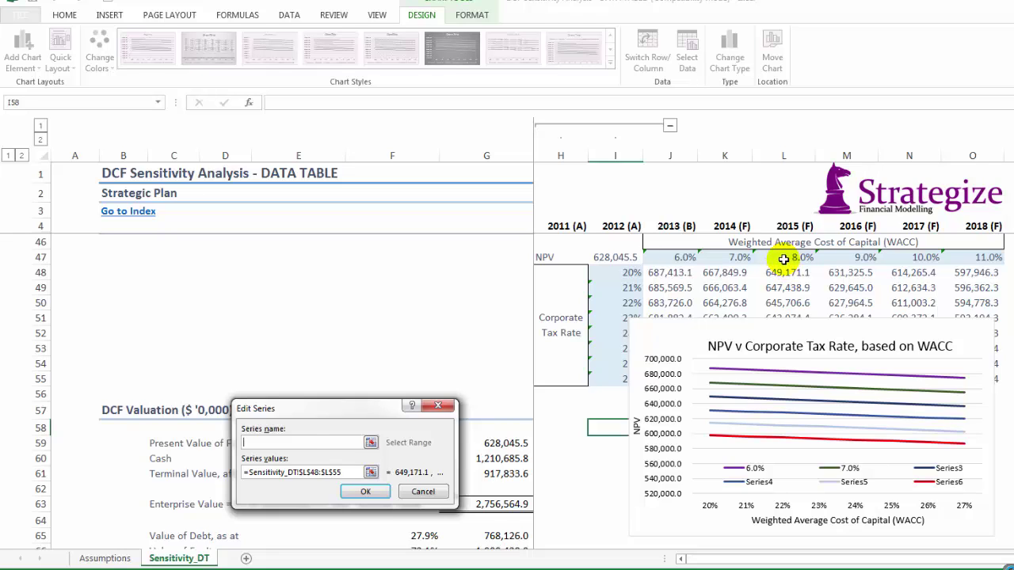
pyautogui.click(783, 259)
pyautogui.click(366, 491)
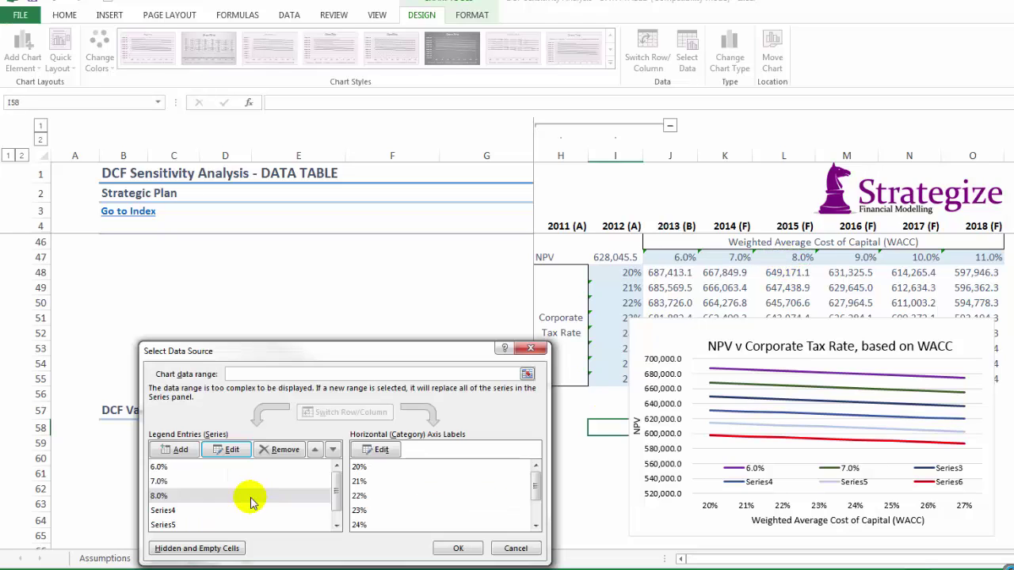
# Link the Series4 name to the 9.0% WACC header in cell M47.
pyautogui.click(187, 511)
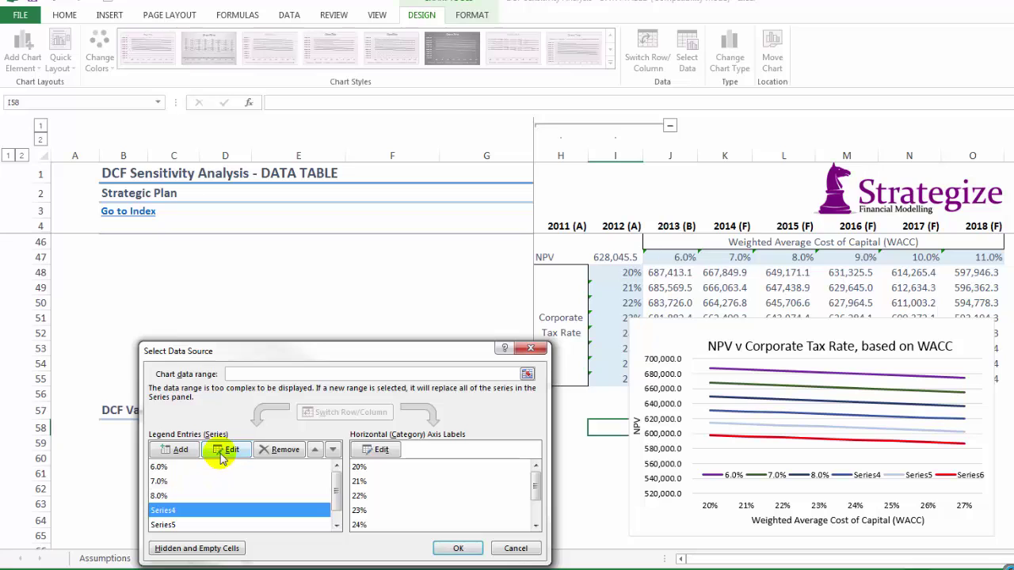
pyautogui.click(225, 449)
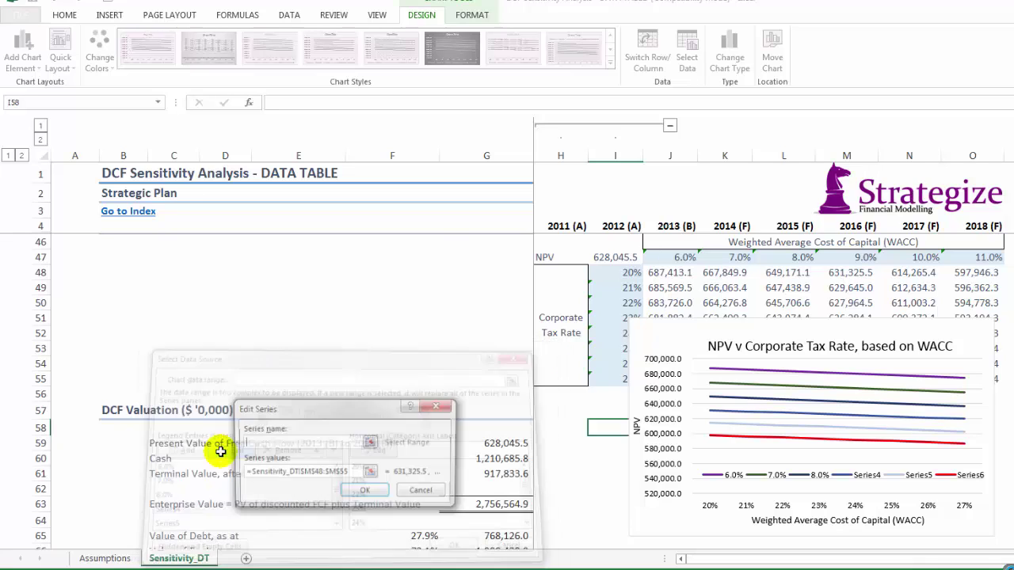
pyautogui.click(860, 257)
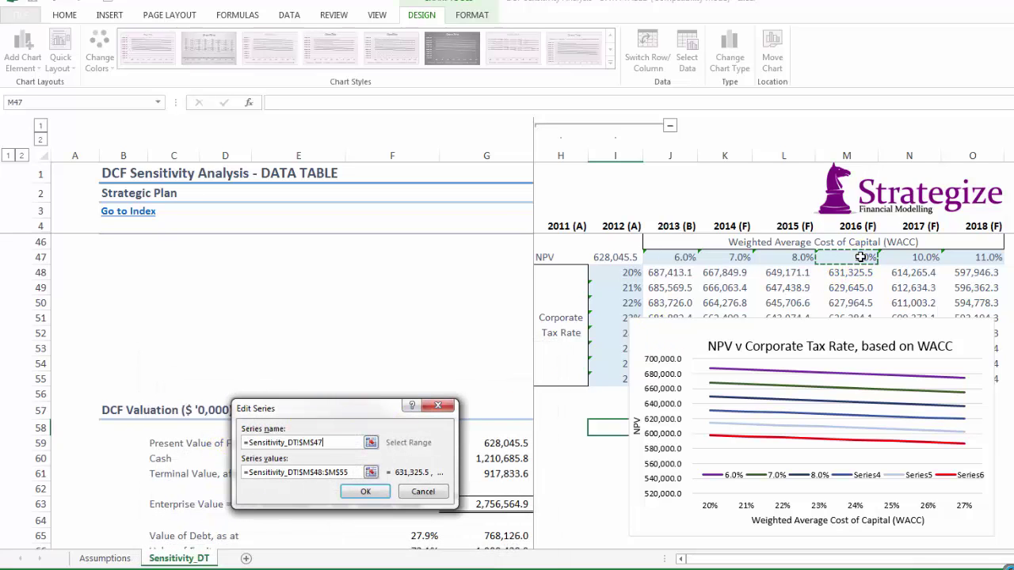
pyautogui.click(366, 492)
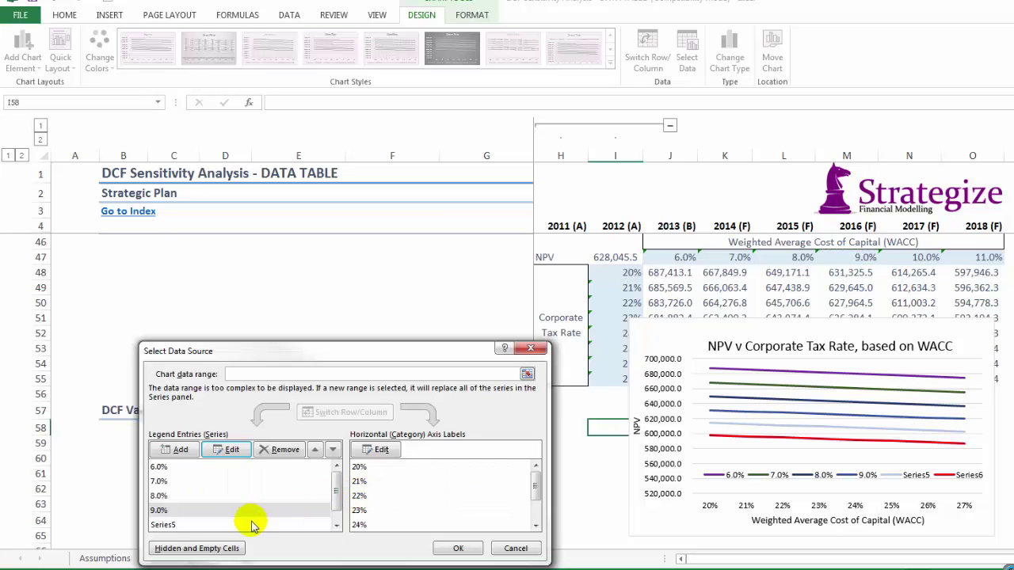
# Link the Series5 name to the 10.0% WACC header in cell N47.
pyautogui.click(219, 525)
pyautogui.click(226, 449)
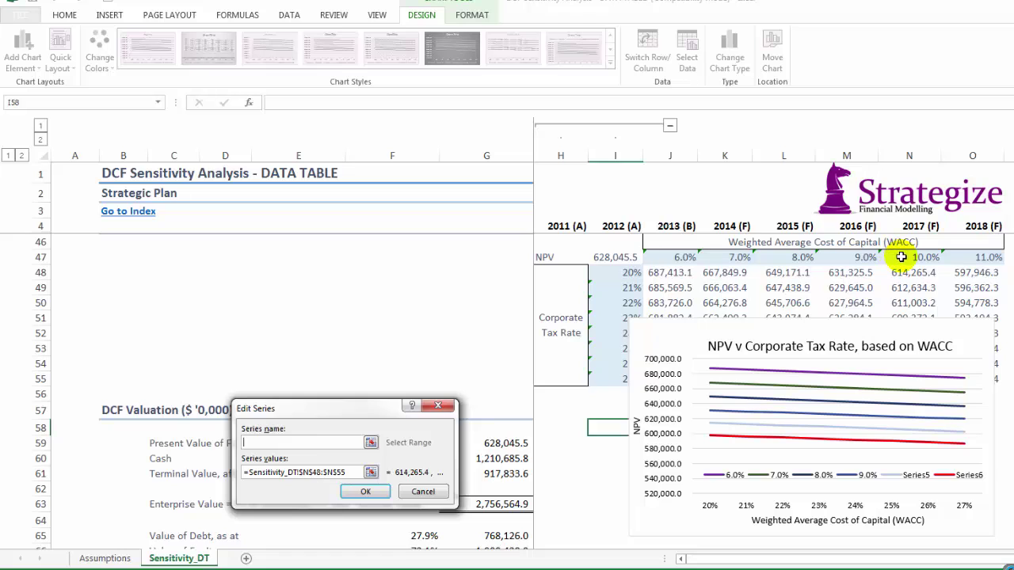
pyautogui.click(902, 258)
pyautogui.click(363, 493)
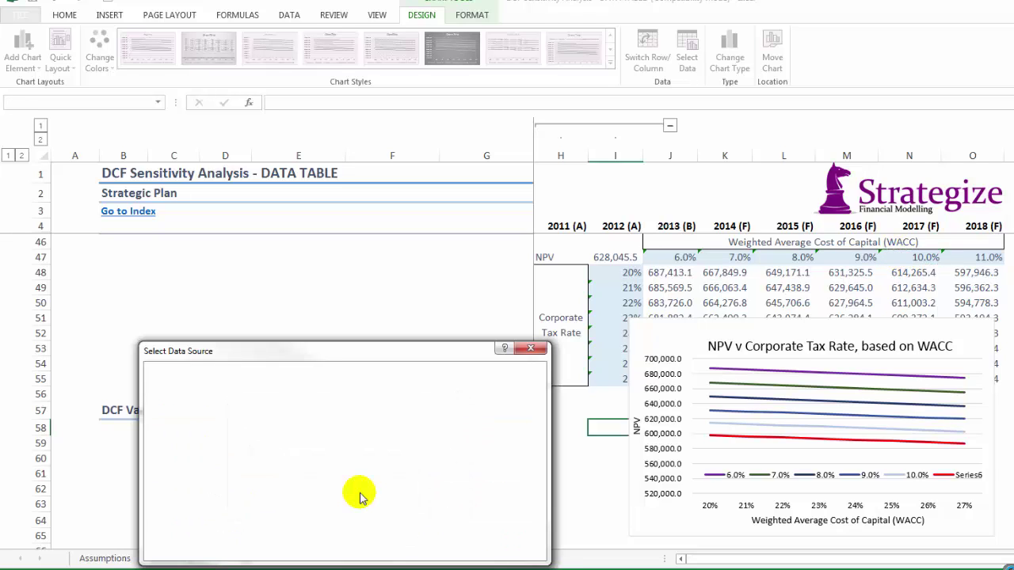
# Link the Series6 name to the 11.0% WACC header in cell O47 and apply the data source changes.
pyautogui.moveTo(338, 497); pyautogui.dragTo(339, 522)
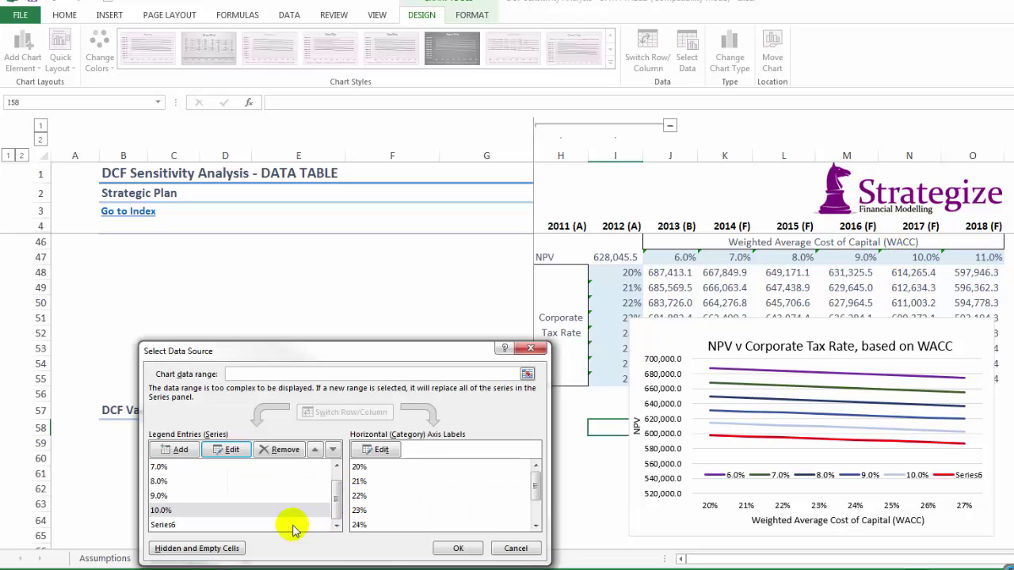
pyautogui.click(238, 524)
pyautogui.click(226, 449)
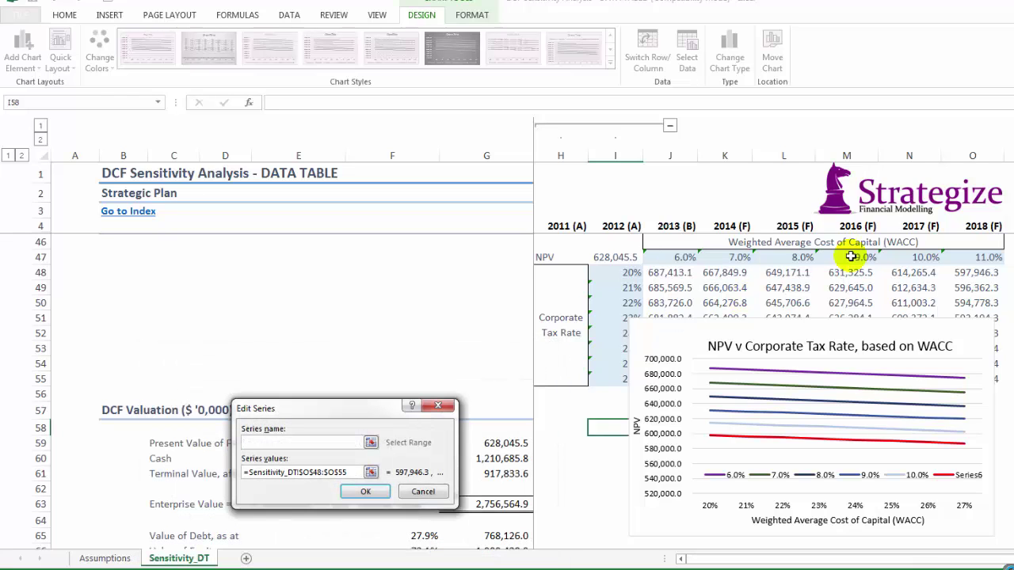
pyautogui.click(975, 257)
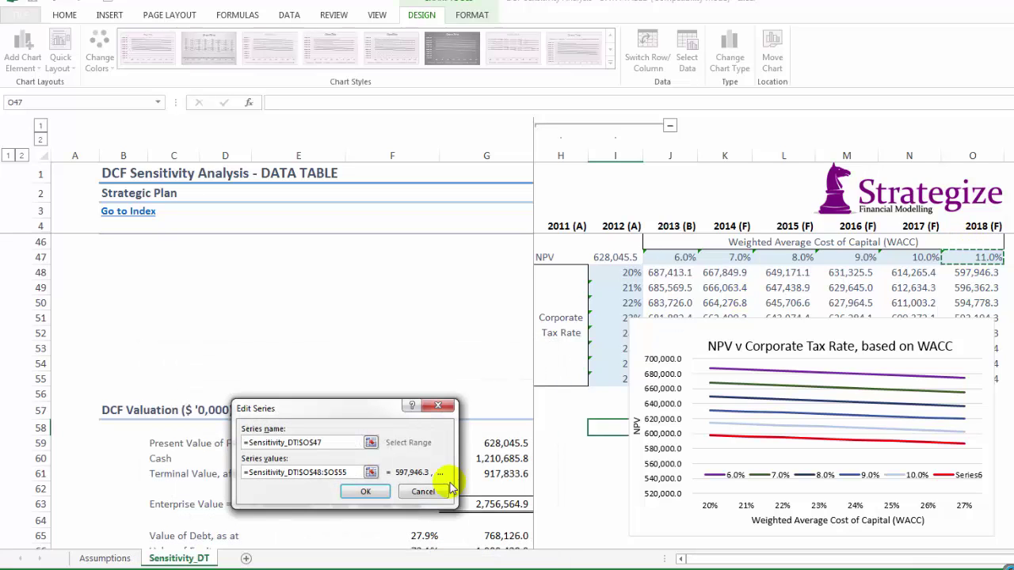
pyautogui.click(366, 491)
pyautogui.click(457, 548)
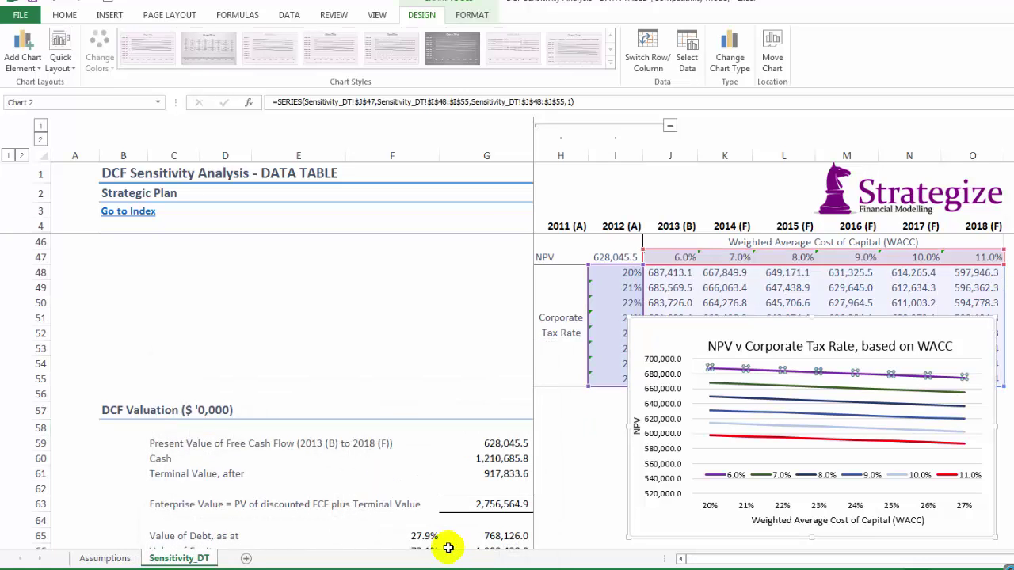
# Copy the Strategize logo into the tax rate chart and shrink it to fit the chart's upper-left corner.
pyautogui.click(831, 208)
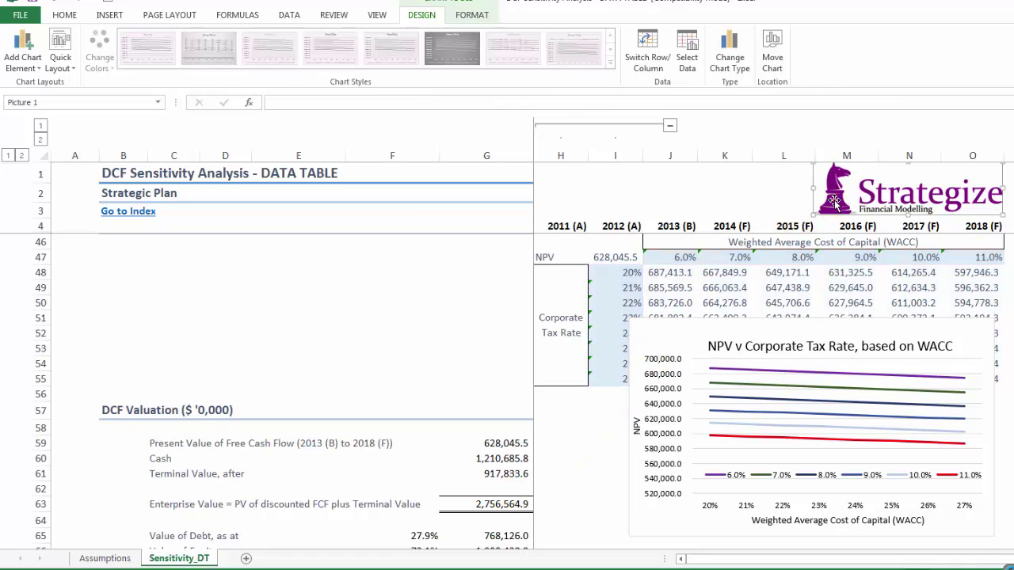
pyautogui.click(656, 344)
pyautogui.hotkey('ctrl', 'v')
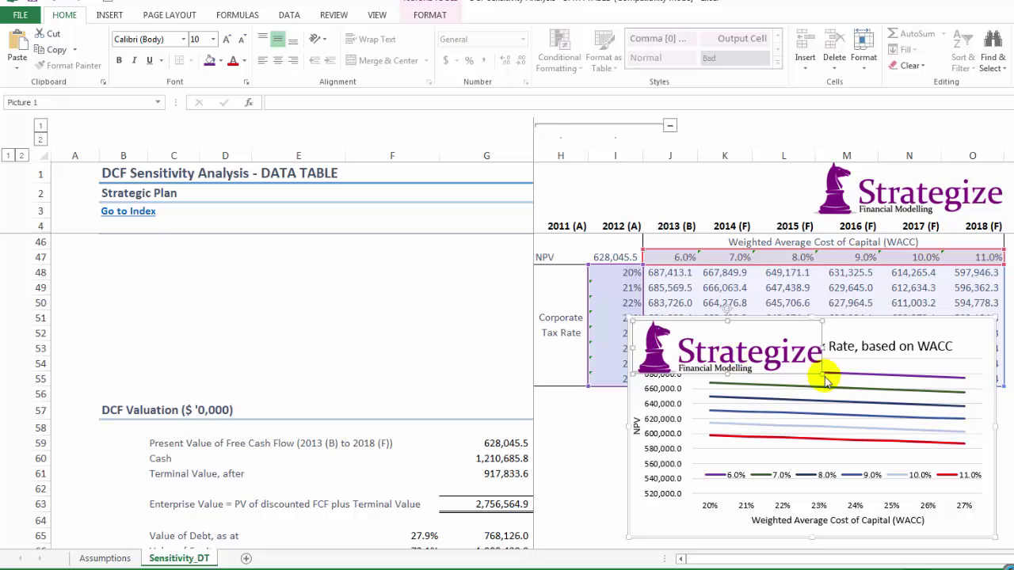
pyautogui.moveTo(778, 360); pyautogui.dragTo(693, 346)
# Shift the tax rate chart's title to the right, clear of the Strategize logo.
pyautogui.click(790, 349)
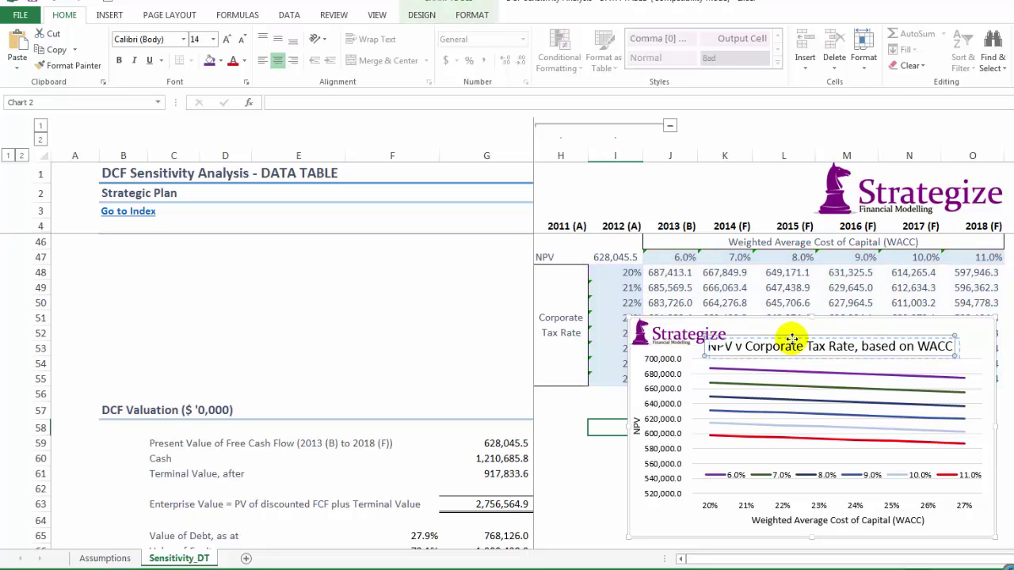
pyautogui.moveTo(793, 339)
pyautogui.mouseDown()
pyautogui.moveTo(785, 335)
pyautogui.moveTo(802, 336)
pyautogui.mouseUp()
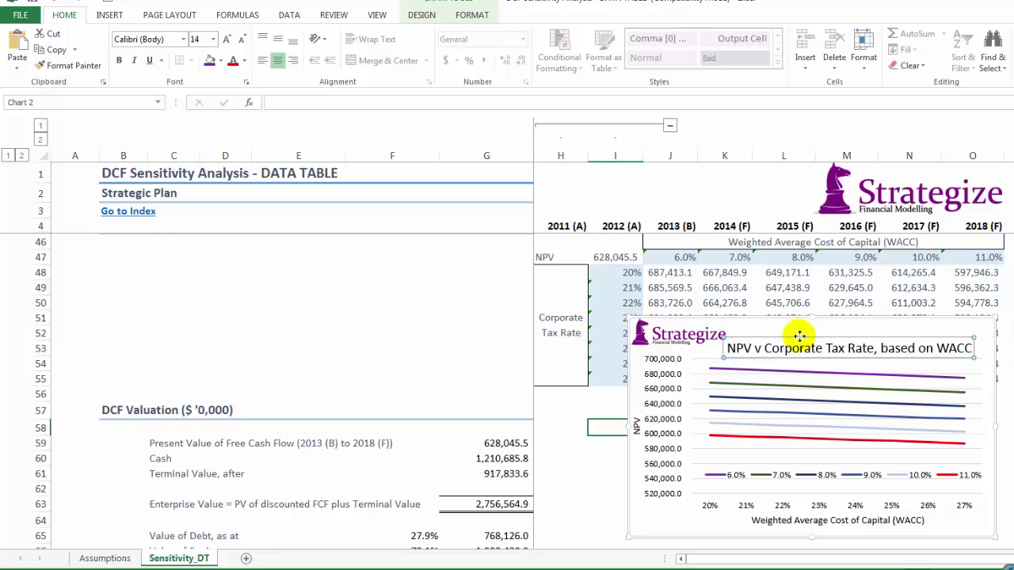
pyautogui.click(575, 437)
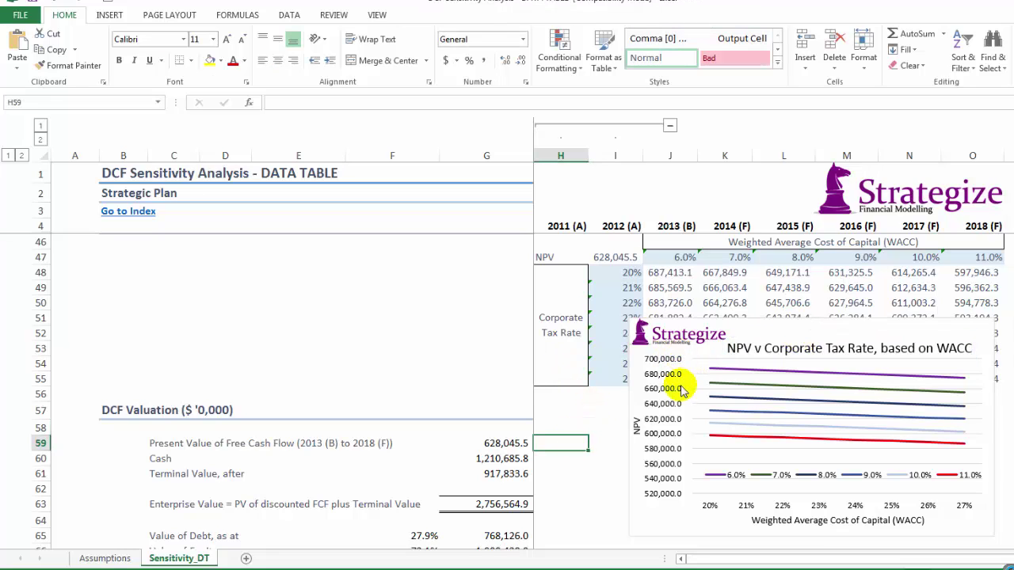
# Move the tax rate chart off the data table to just below the NPV v WACC chart, beside column P.
pyautogui.click(665, 531)
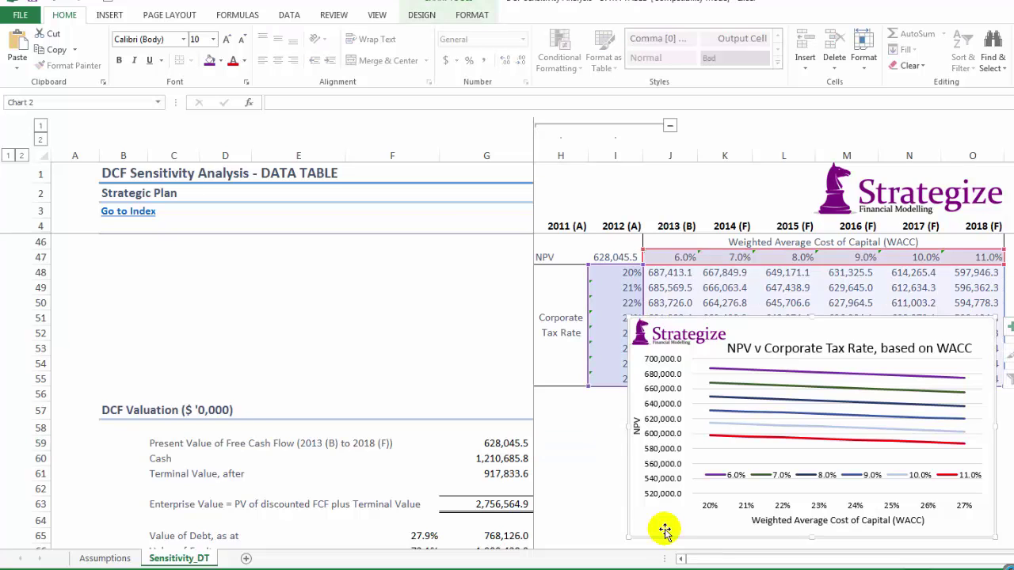
pyautogui.click(1010, 325)
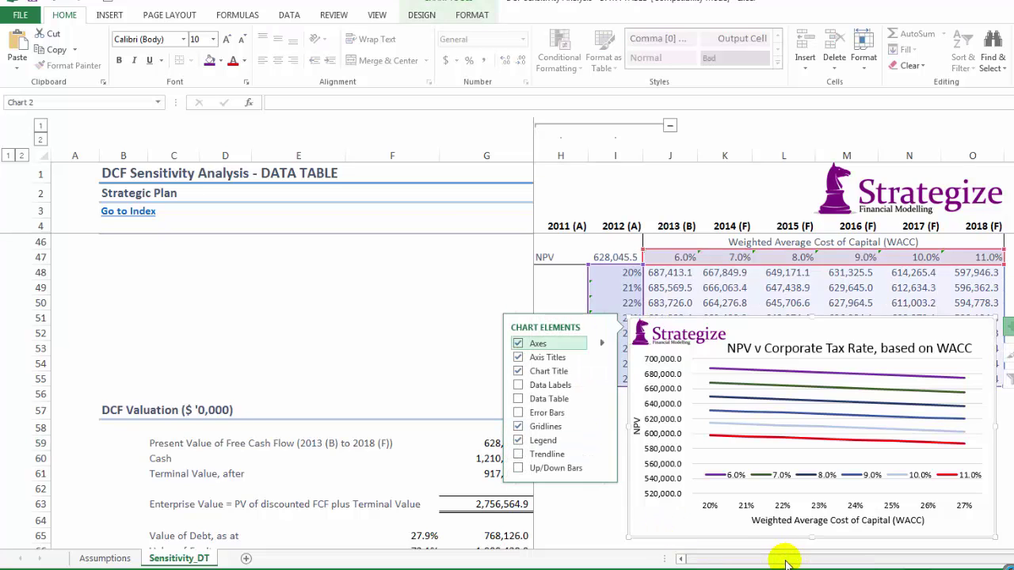
pyautogui.moveTo(785, 562); pyautogui.dragTo(935, 561)
pyautogui.hscroll(6, 773, 359)
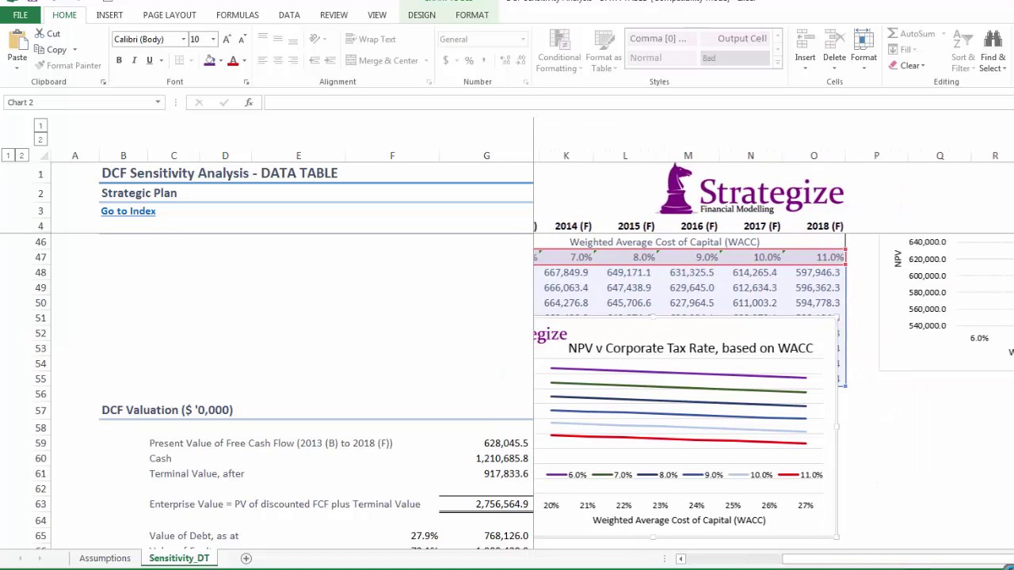
pyautogui.click(548, 330)
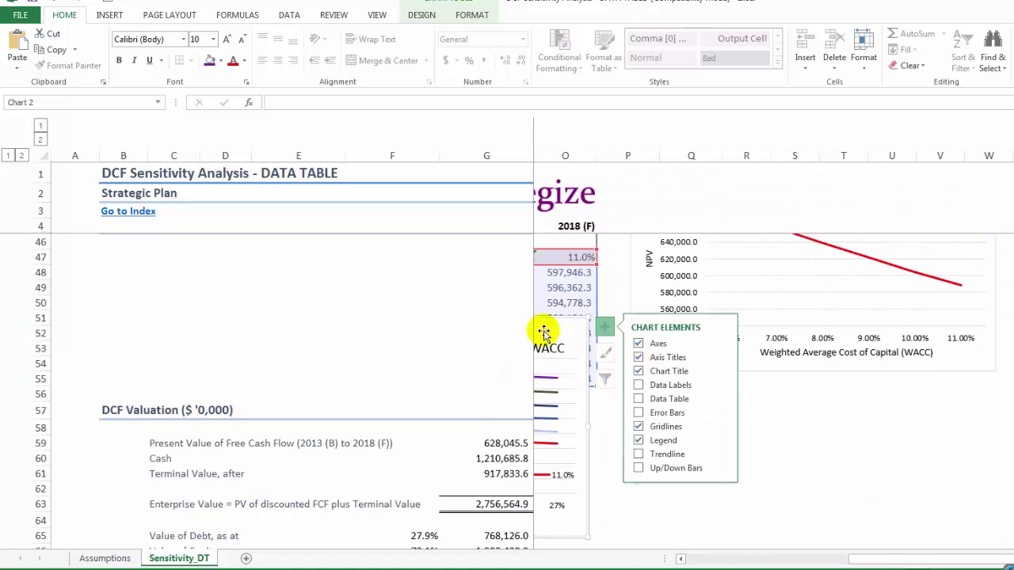
pyautogui.moveTo(553, 329); pyautogui.dragTo(961, 400)
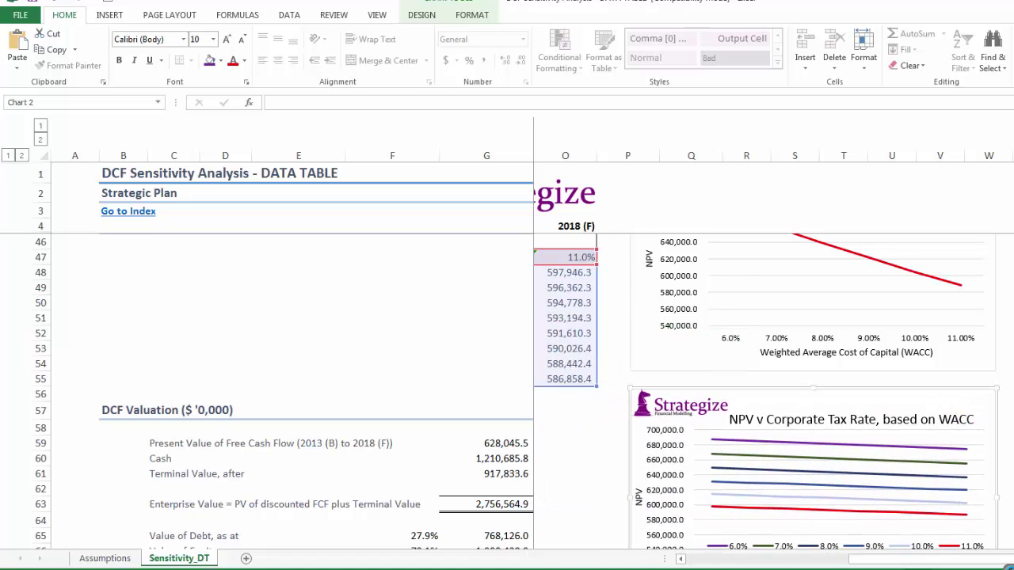
# Copy the tax rate chart into slide 7 of the PowerPoint presentation as an enhanced metafile picture and place it at the slide's lower right.
pyautogui.scroll(-2, 518, 391)
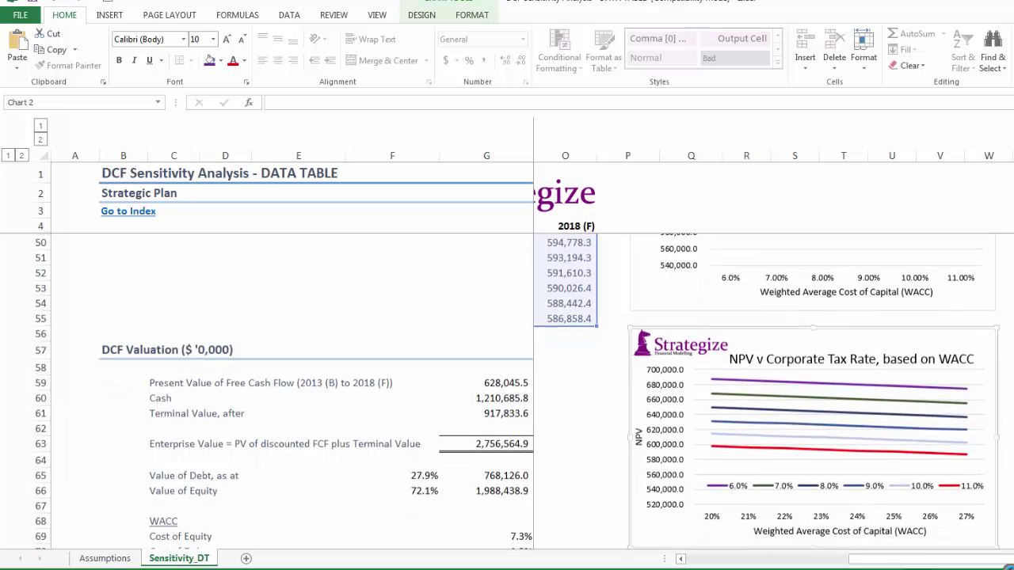
pyautogui.scroll(-1, 704, 511)
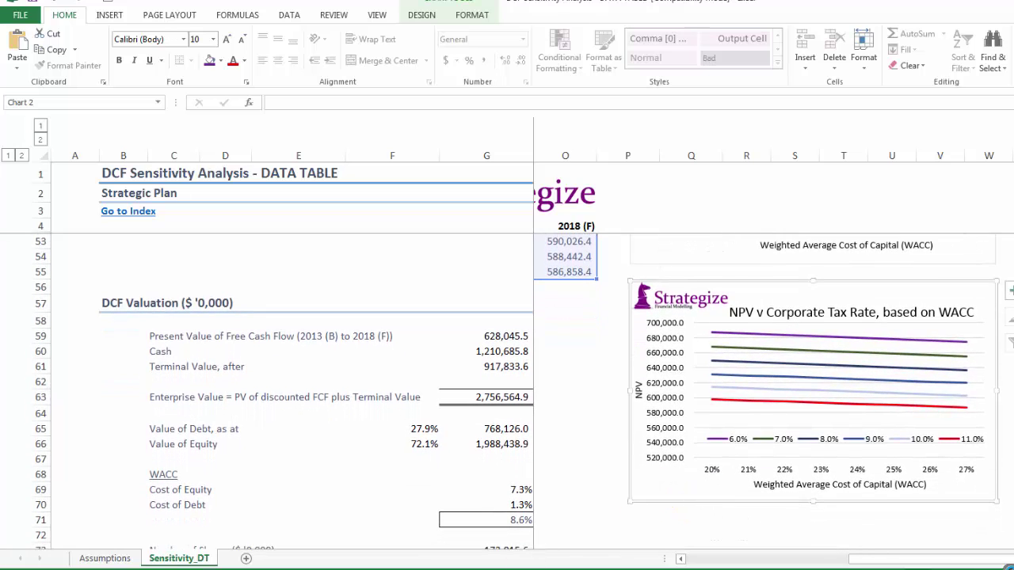
pyautogui.hotkey('alt', 'Tab')
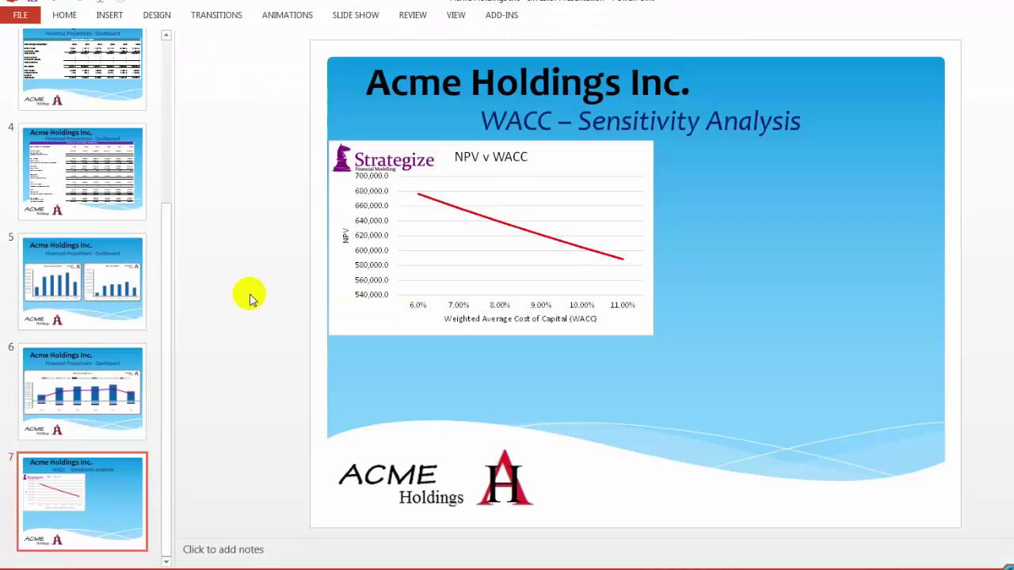
pyautogui.click(65, 15)
pyautogui.click(16, 67)
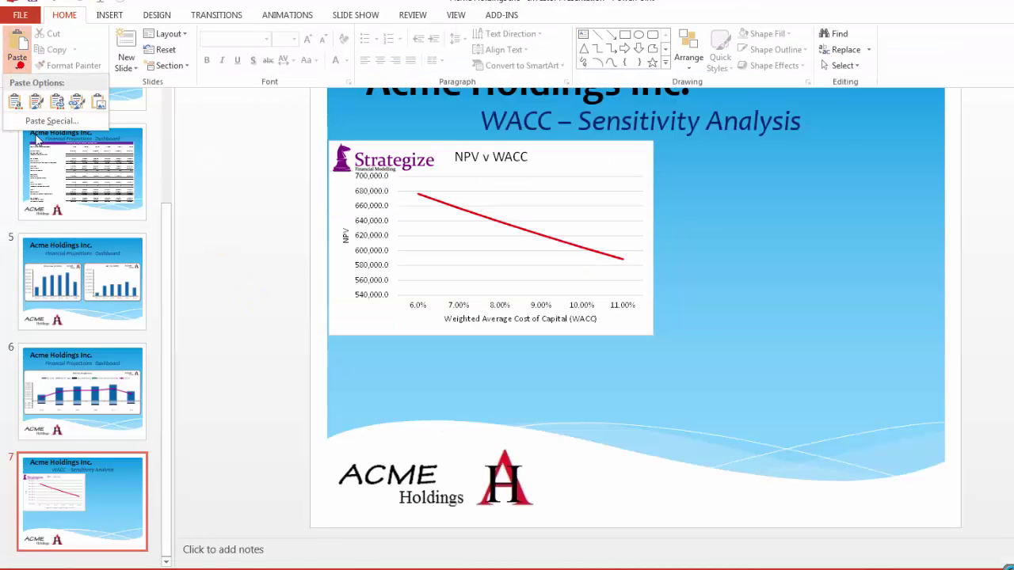
pyautogui.click(36, 122)
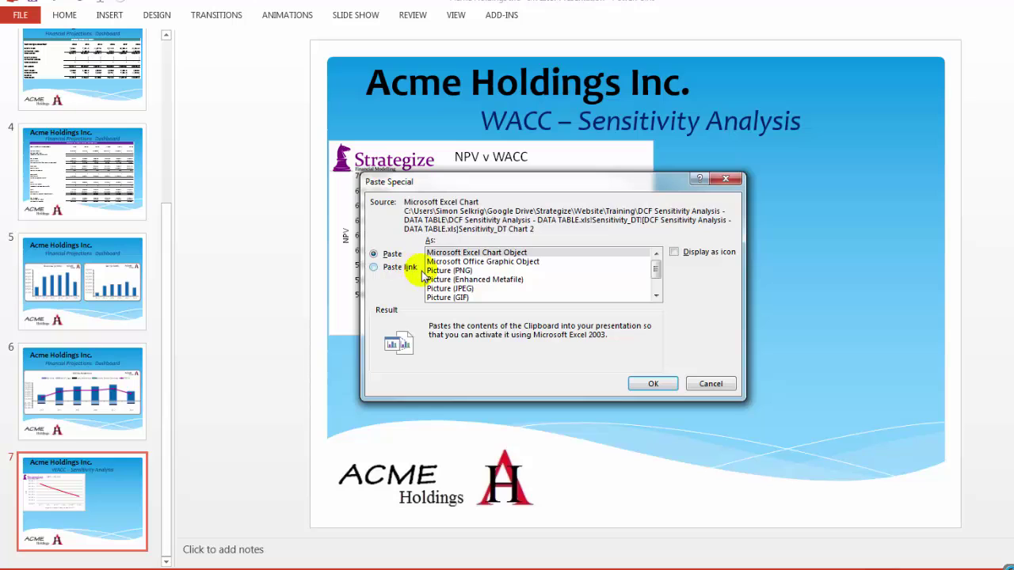
pyautogui.doubleClick(442, 280)
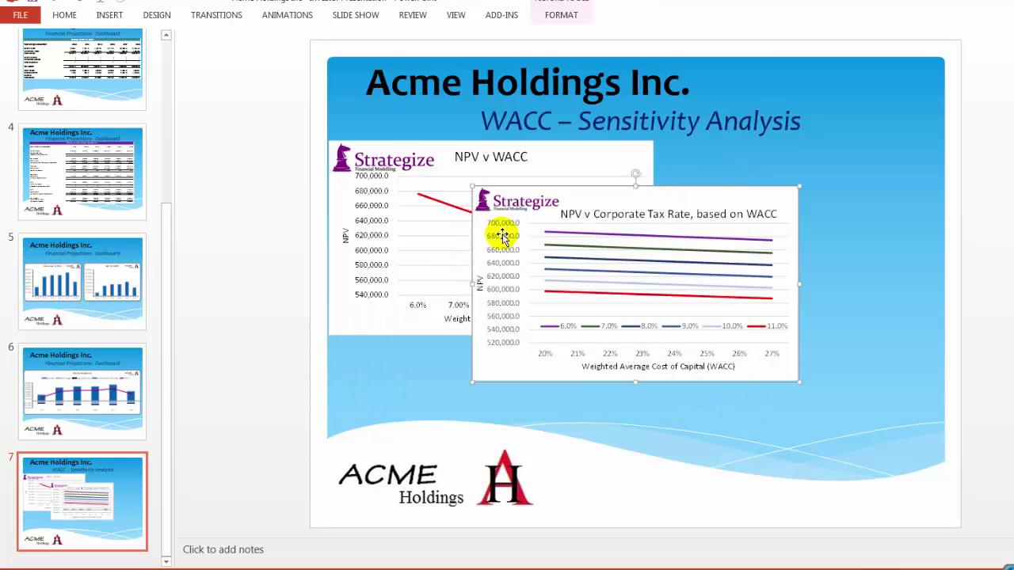
pyautogui.moveTo(502, 235); pyautogui.dragTo(650, 358)
pyautogui.click(578, 404)
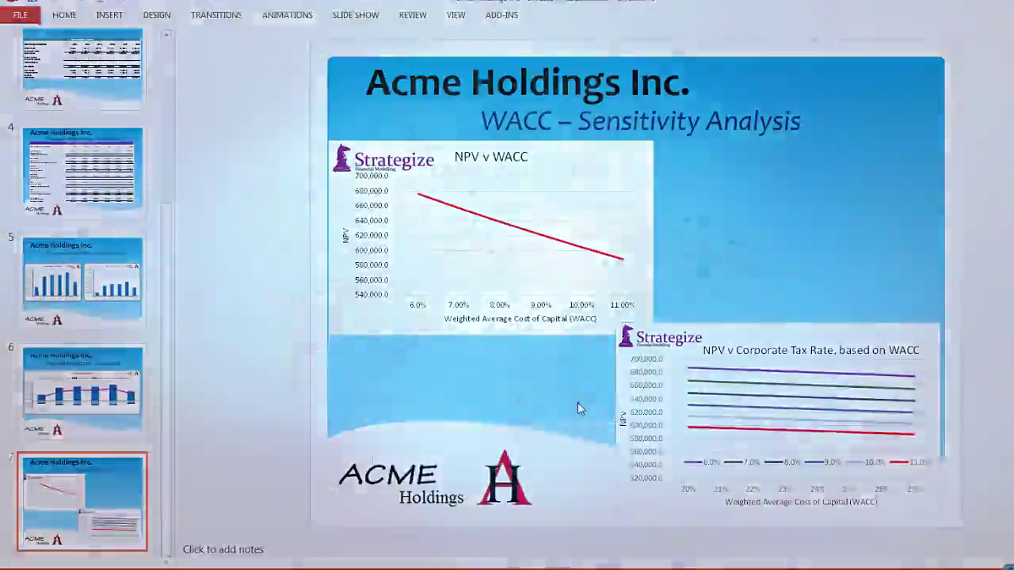